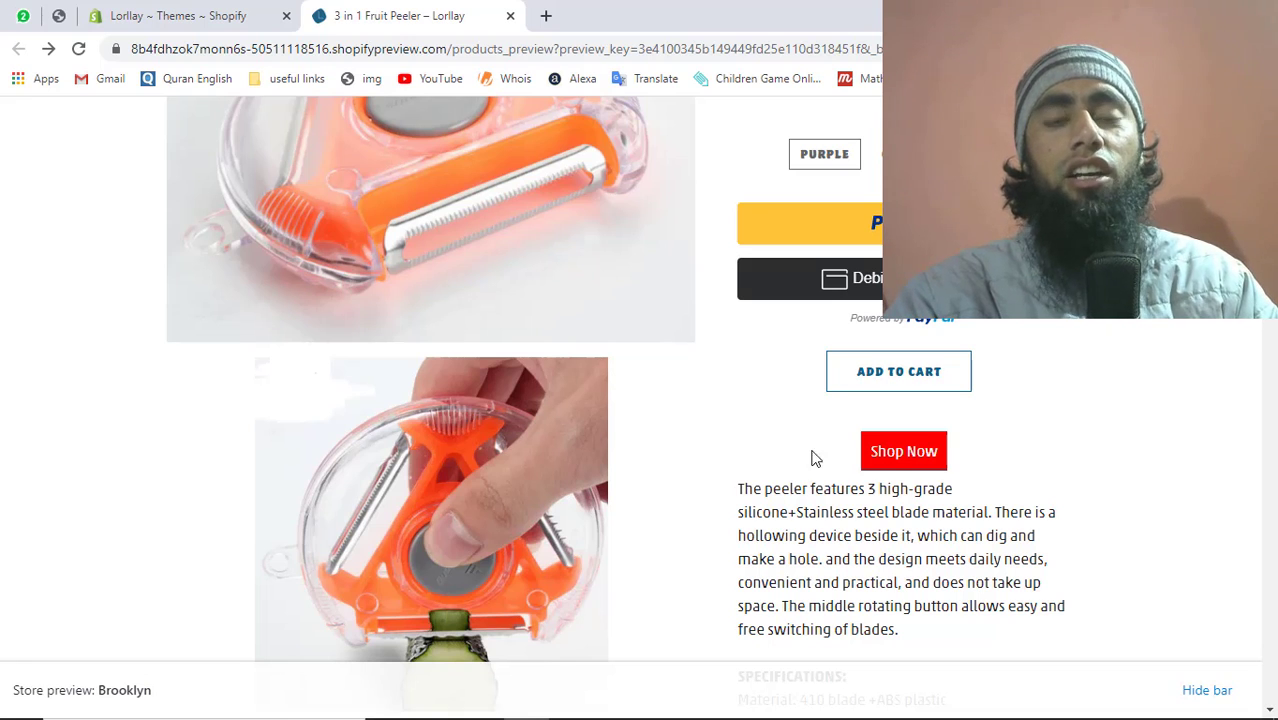
Step: Follow the Shop Now link on the 3 in 1 Fruit Peeler preview page to check the Amazon listing it leads to
click(905, 456)
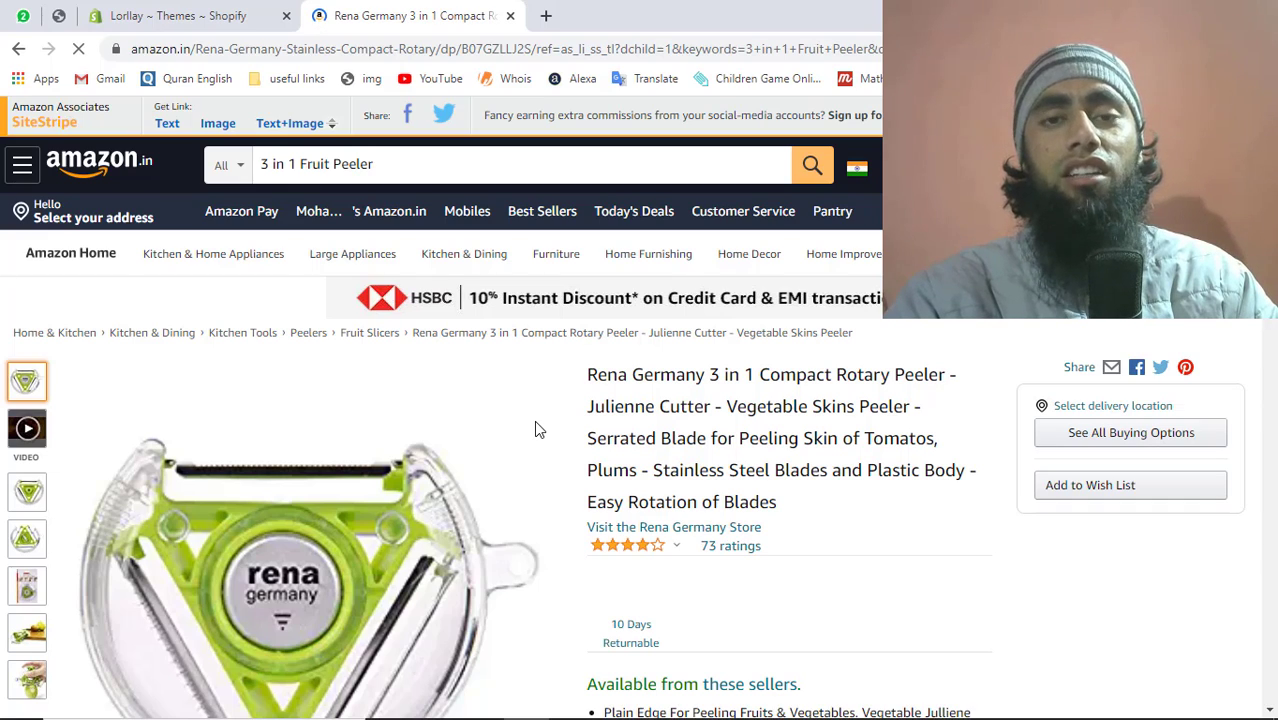
scroll(534, 420, down, 3)
key(alt+Left)
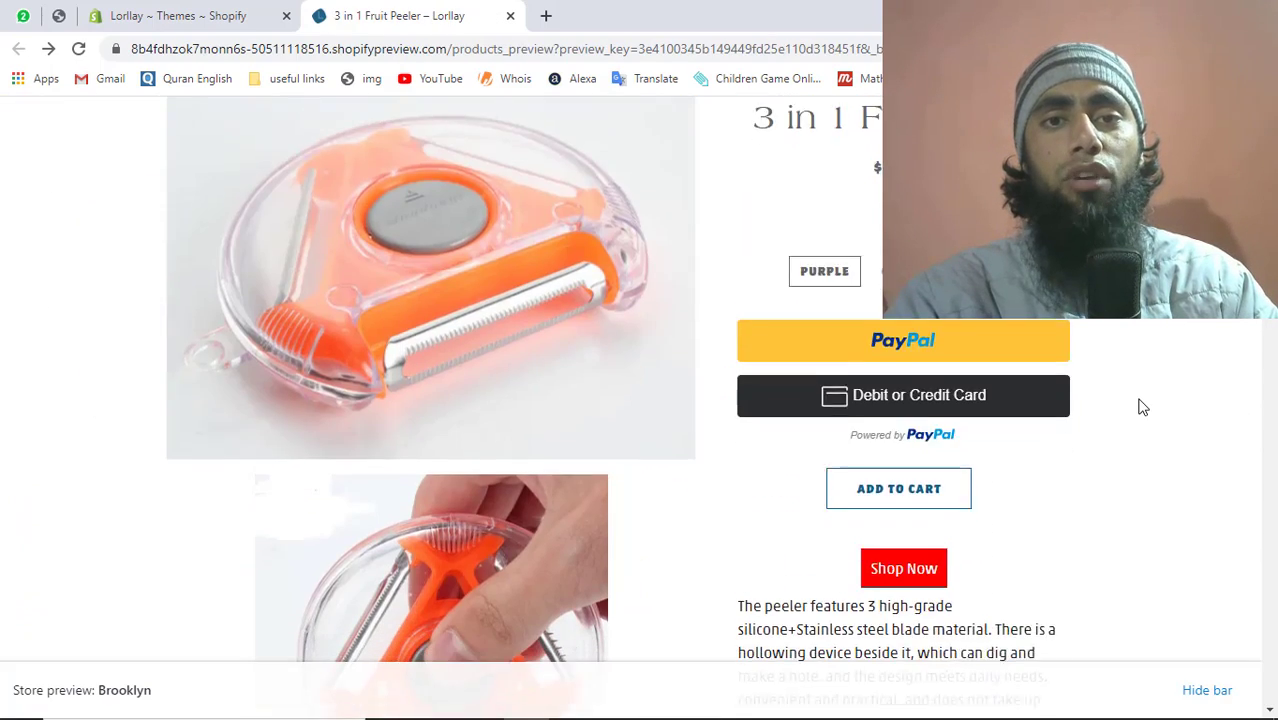
scroll(1143, 407, down, 1)
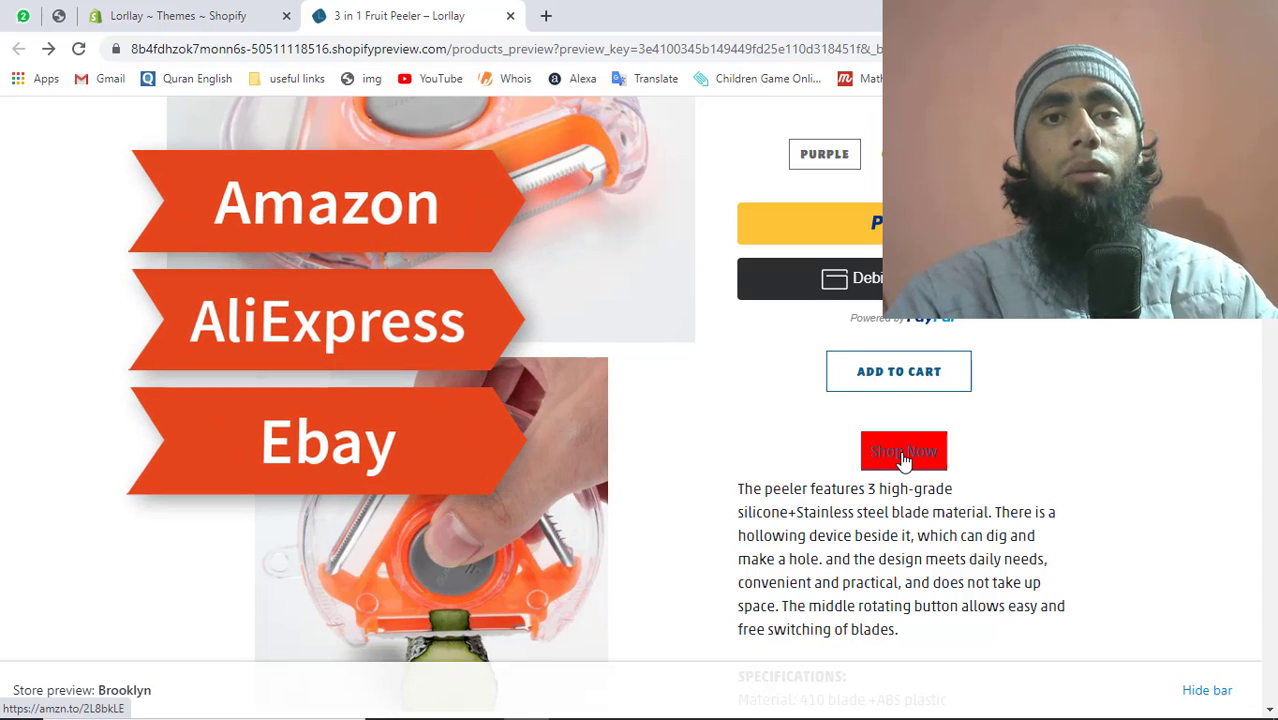
click(903, 455)
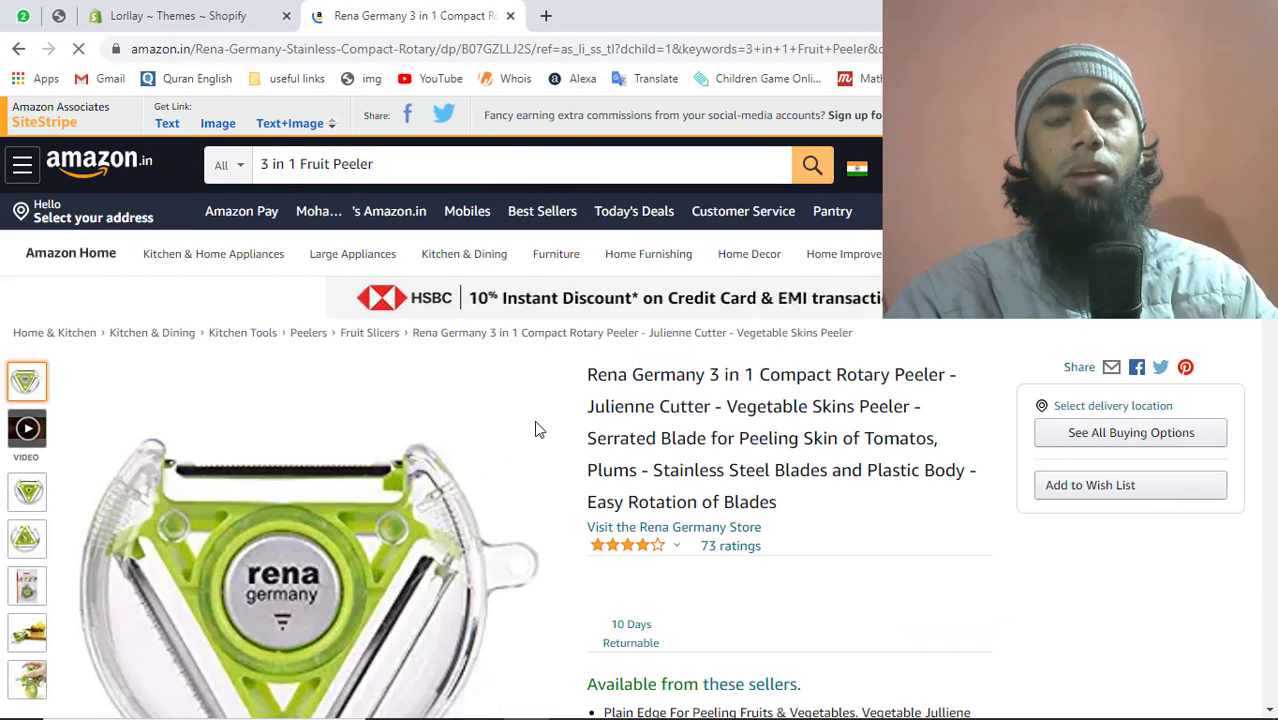
scroll(534, 430, down, 5)
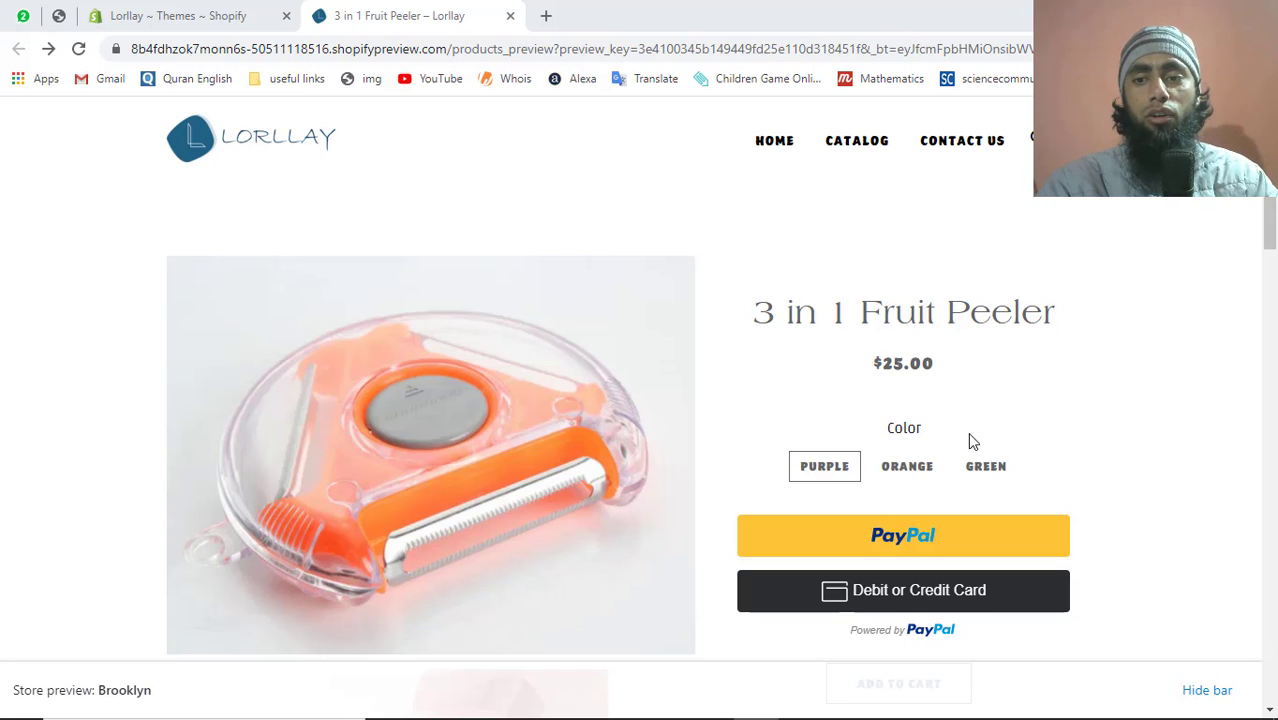
Step: Revisit the Amazon listing through the peeler preview's Shop Now link and examine its product details and buying information
scroll(1140, 406, down, 2)
scroll(1140, 406, down, 2)
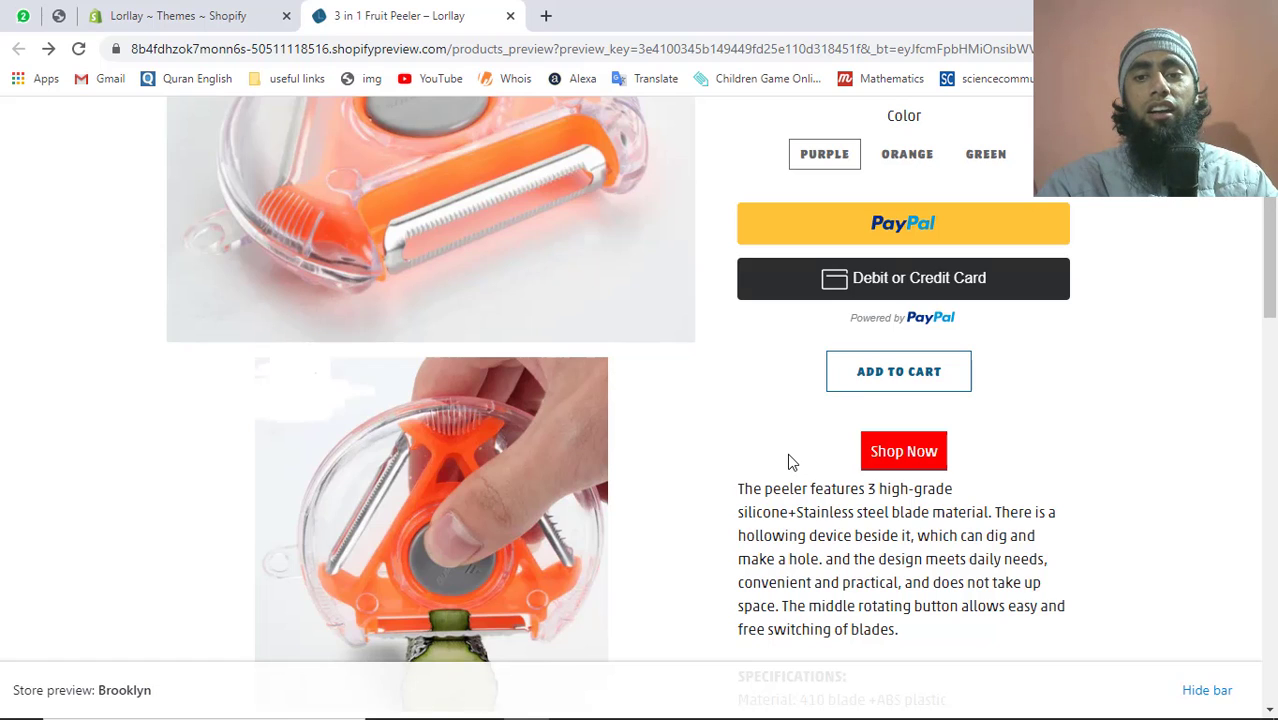
click(905, 460)
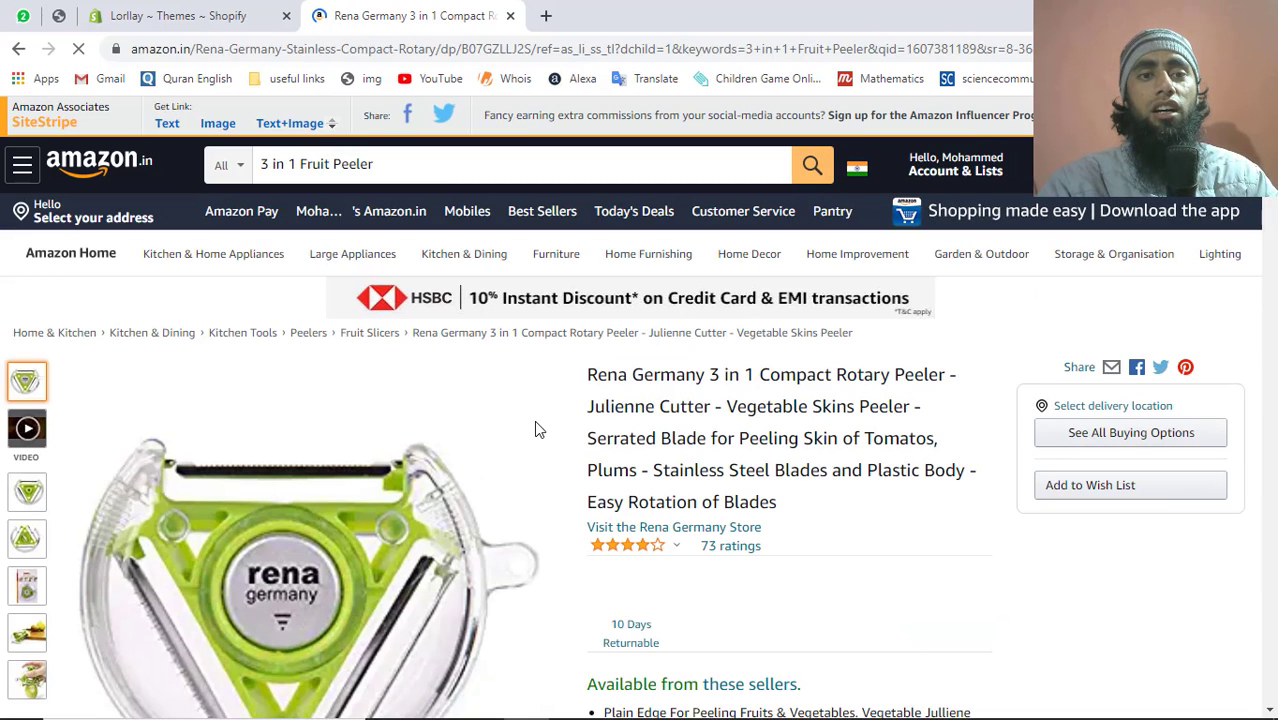
scroll(534, 420, down, 5)
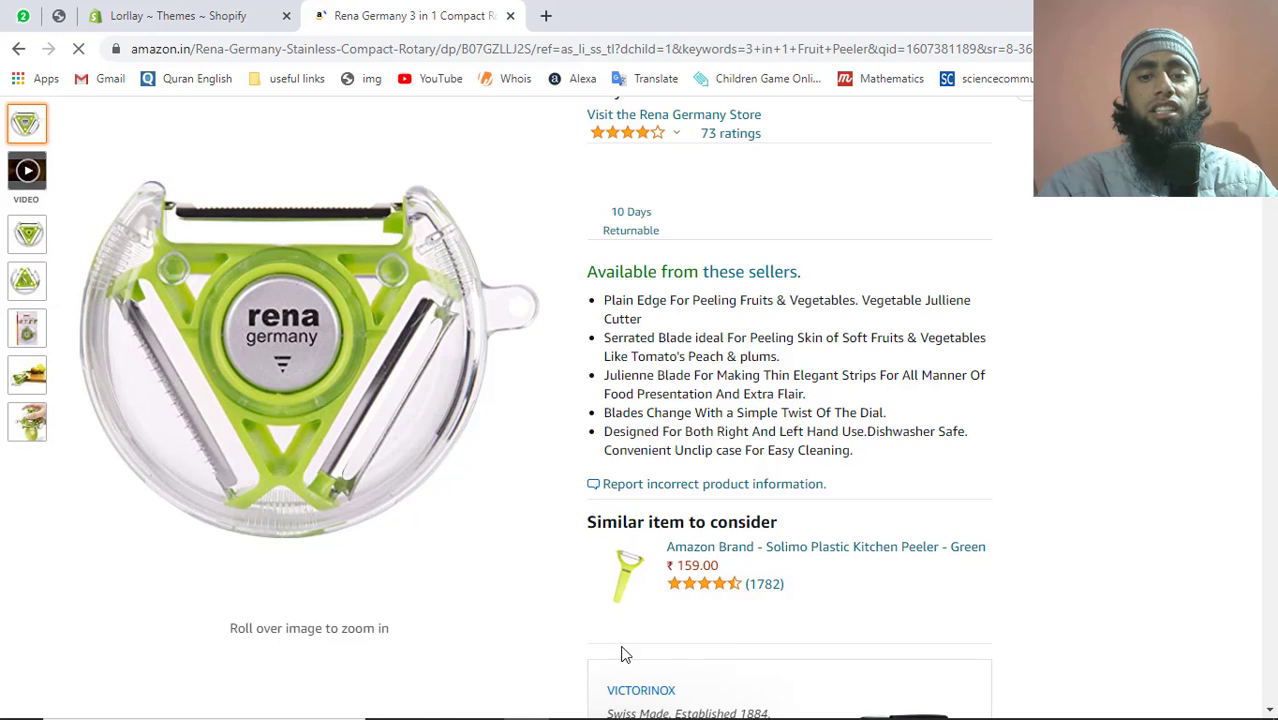
scroll(728, 645, down, 1)
scroll(730, 652, down, 2)
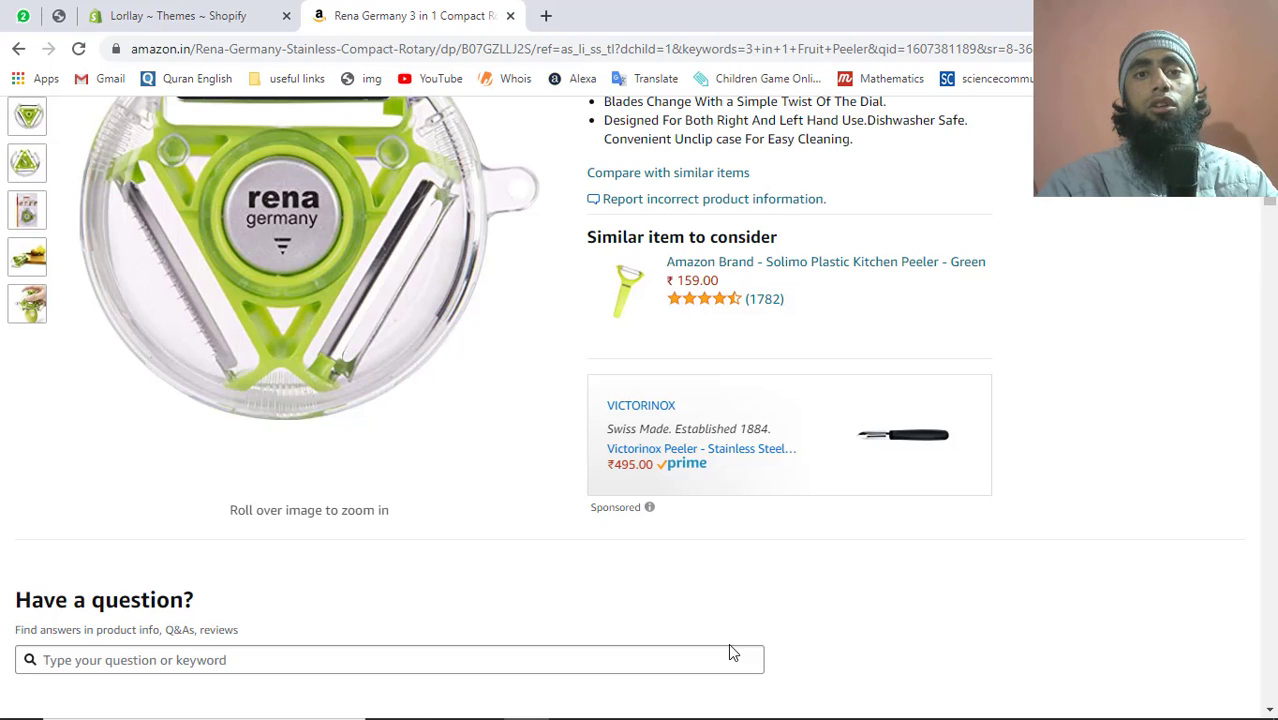
scroll(728, 643, up, 5)
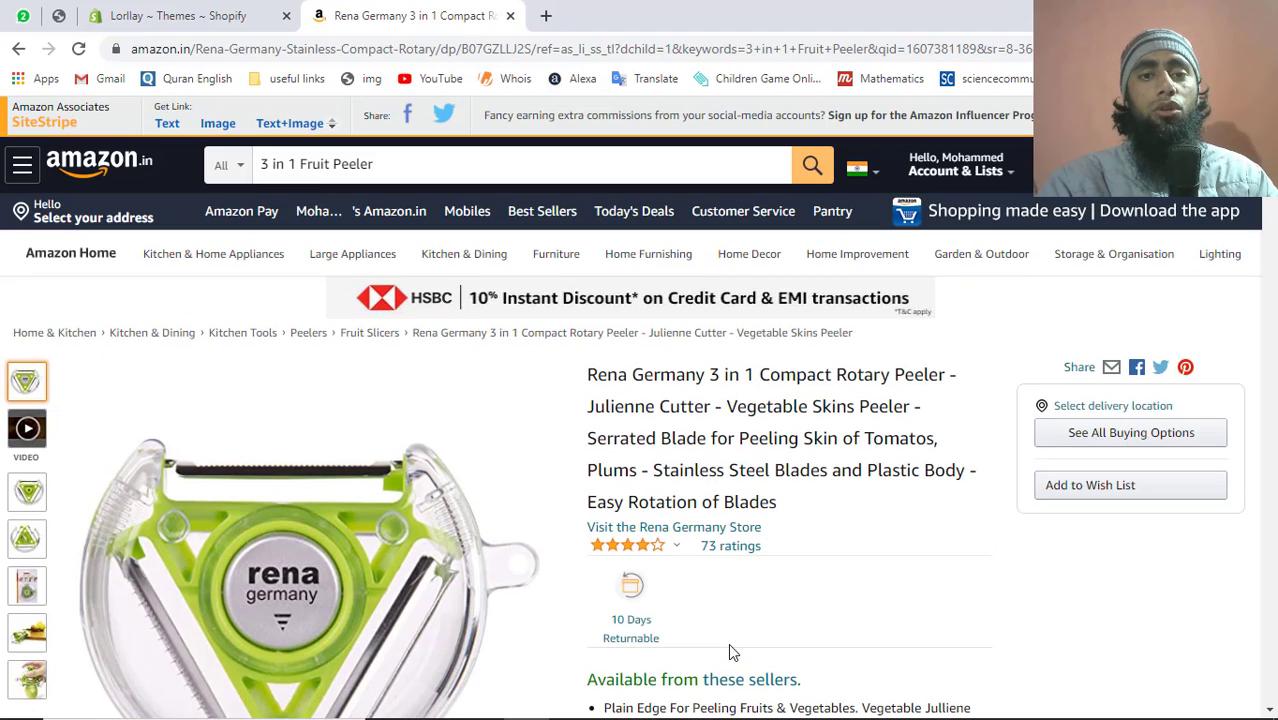
Step: Close the Amazon page and open the 3 in 1 Fruit Peeler product for editing in the Shopify admin
click(510, 16)
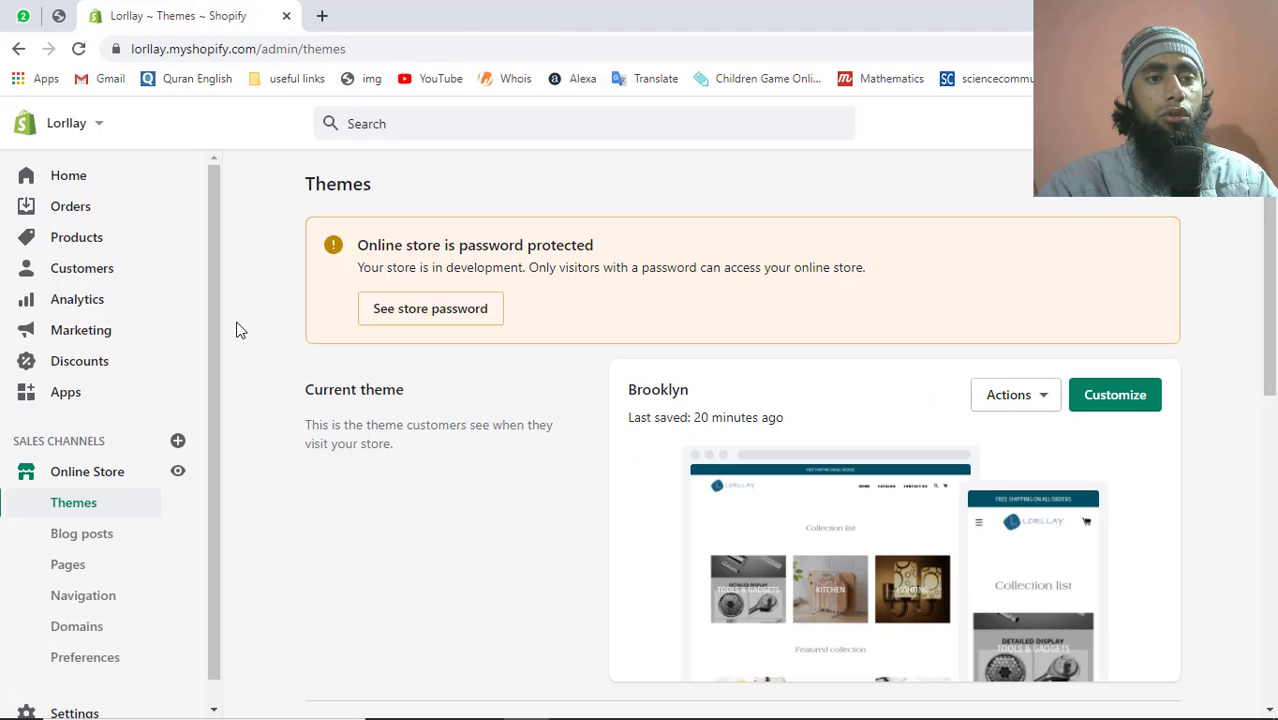
click(62, 247)
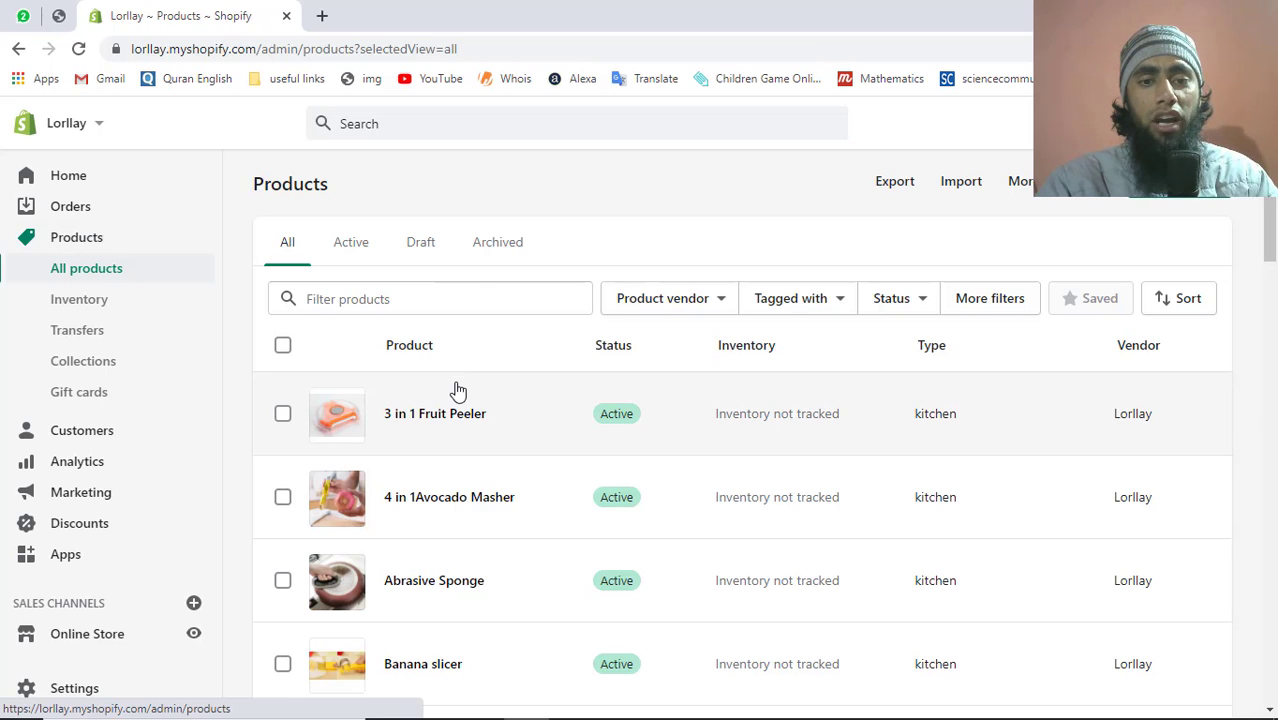
scroll(458, 390, down, 3)
scroll(456, 391, up, 3)
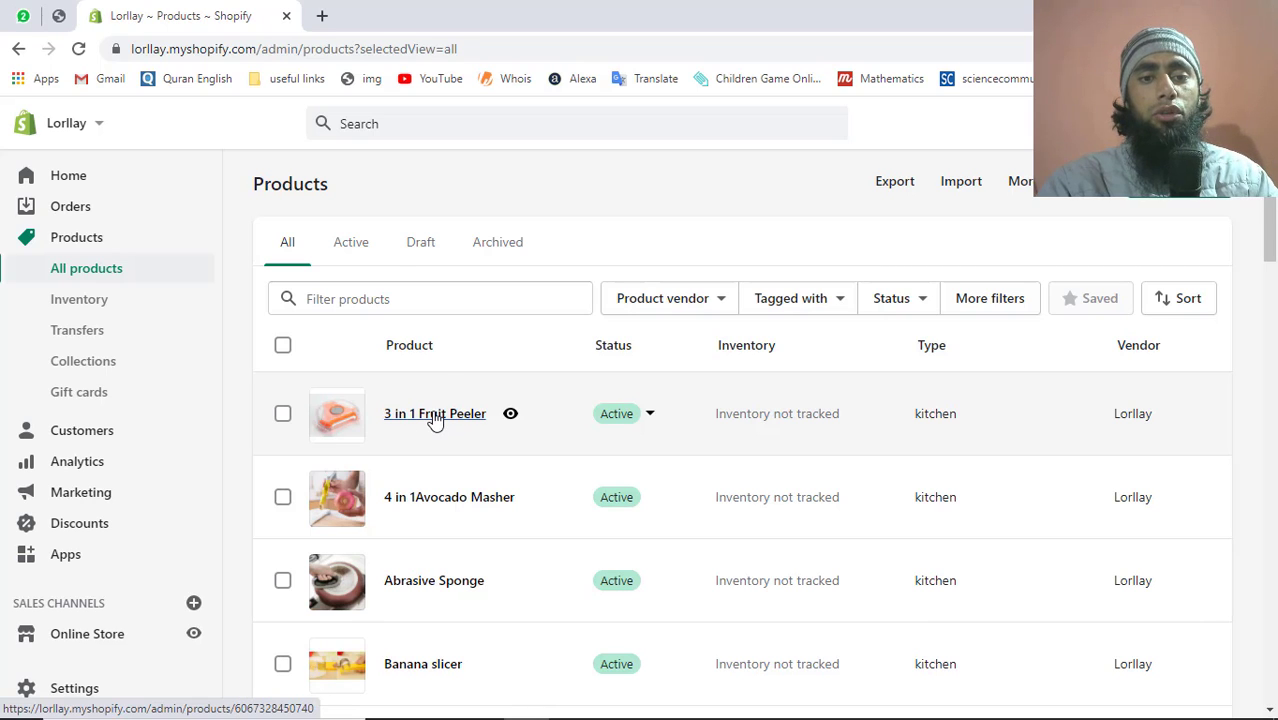
click(435, 416)
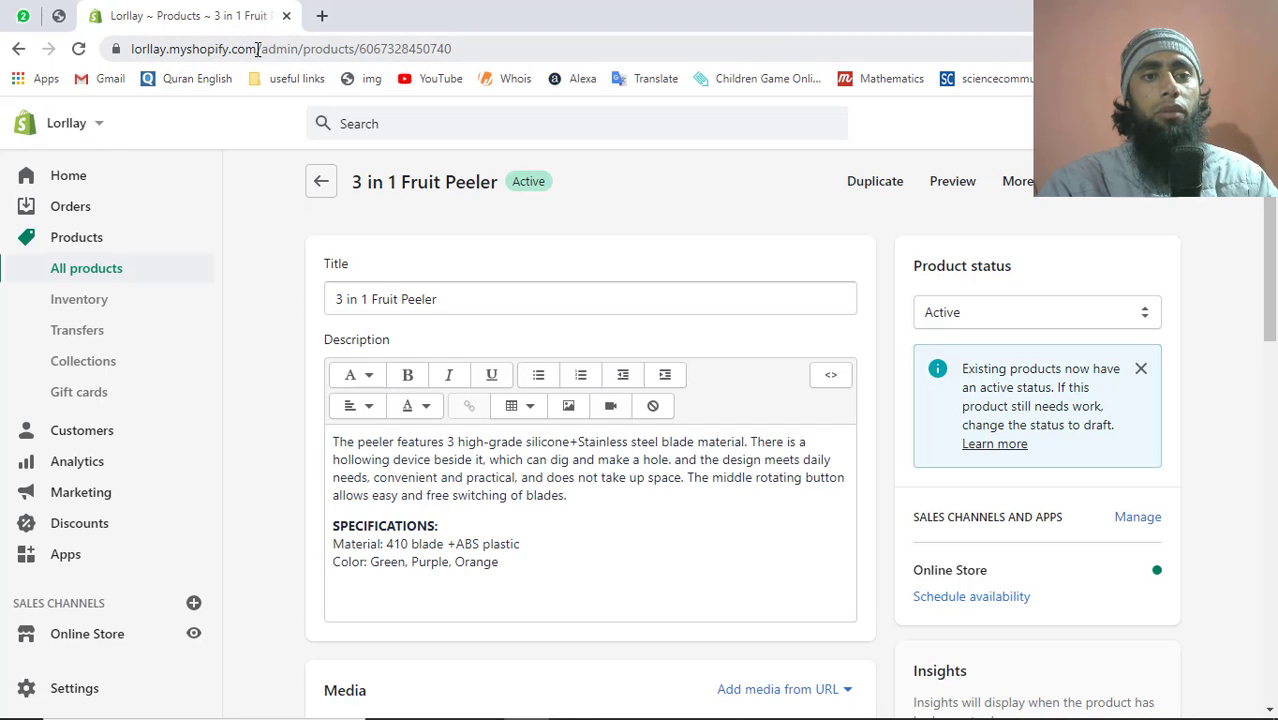
drag(257, 48, 108, 40)
key(ctrl+c)
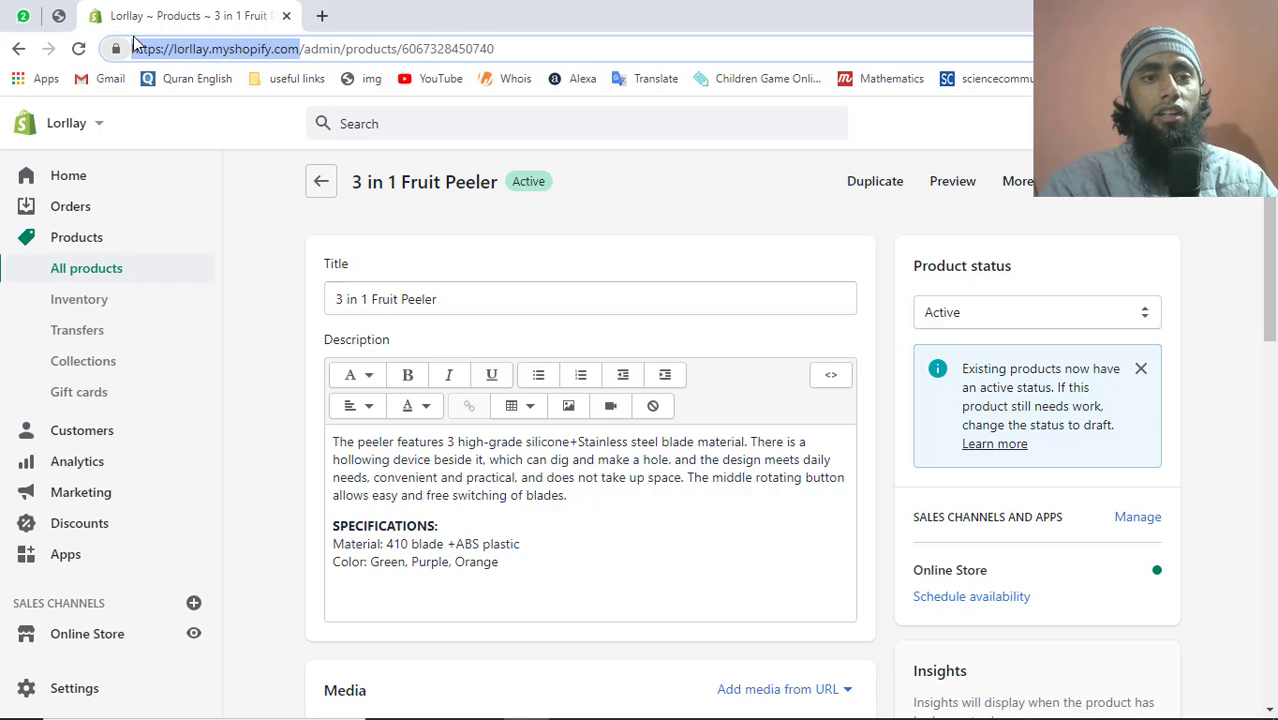
click(322, 15)
key(ctrl+v)
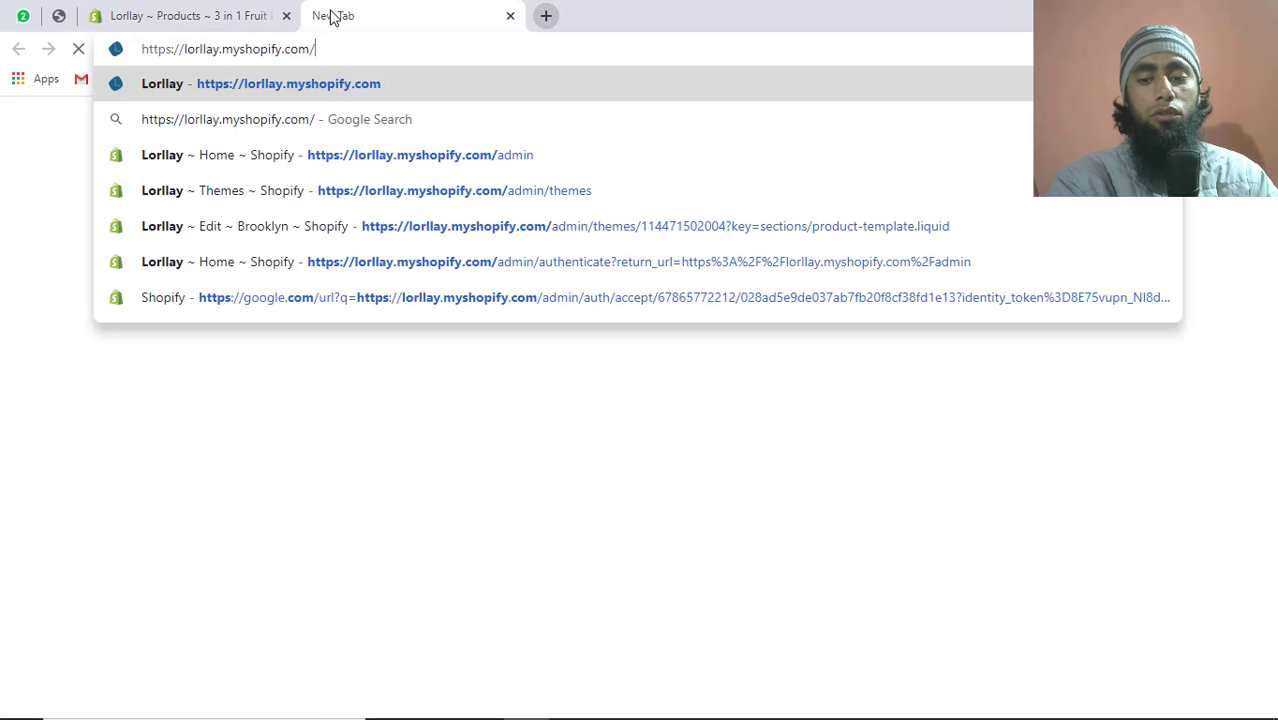
key(Return)
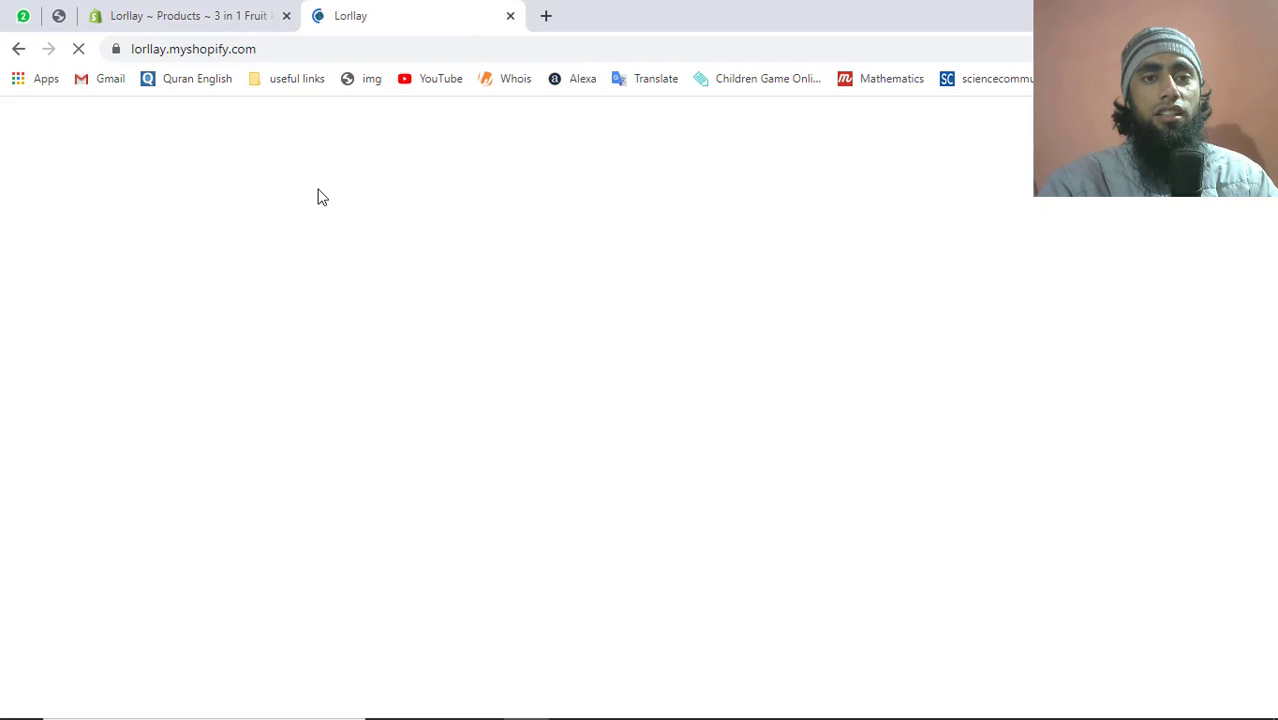
Step: Browse the storefront home page and open the 3 in 1 Fruit Peeler page from the Kitchen collection
scroll(474, 375, down, 4)
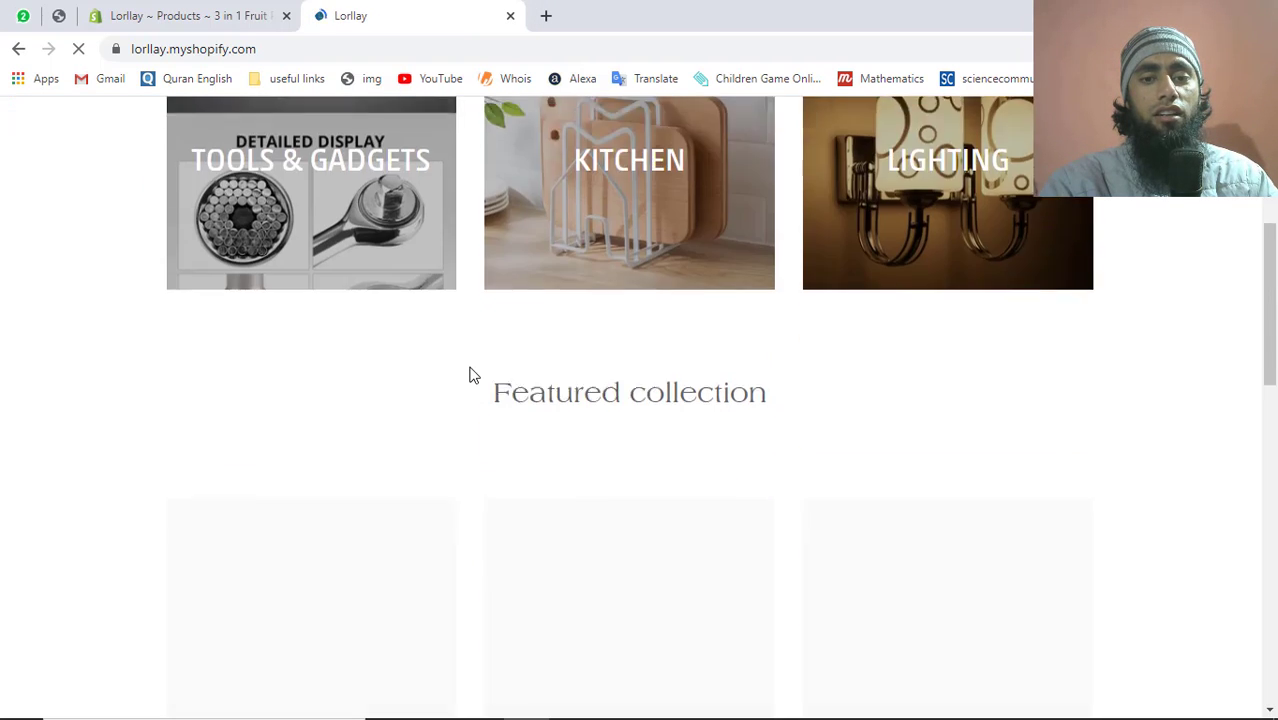
scroll(474, 375, down, 3)
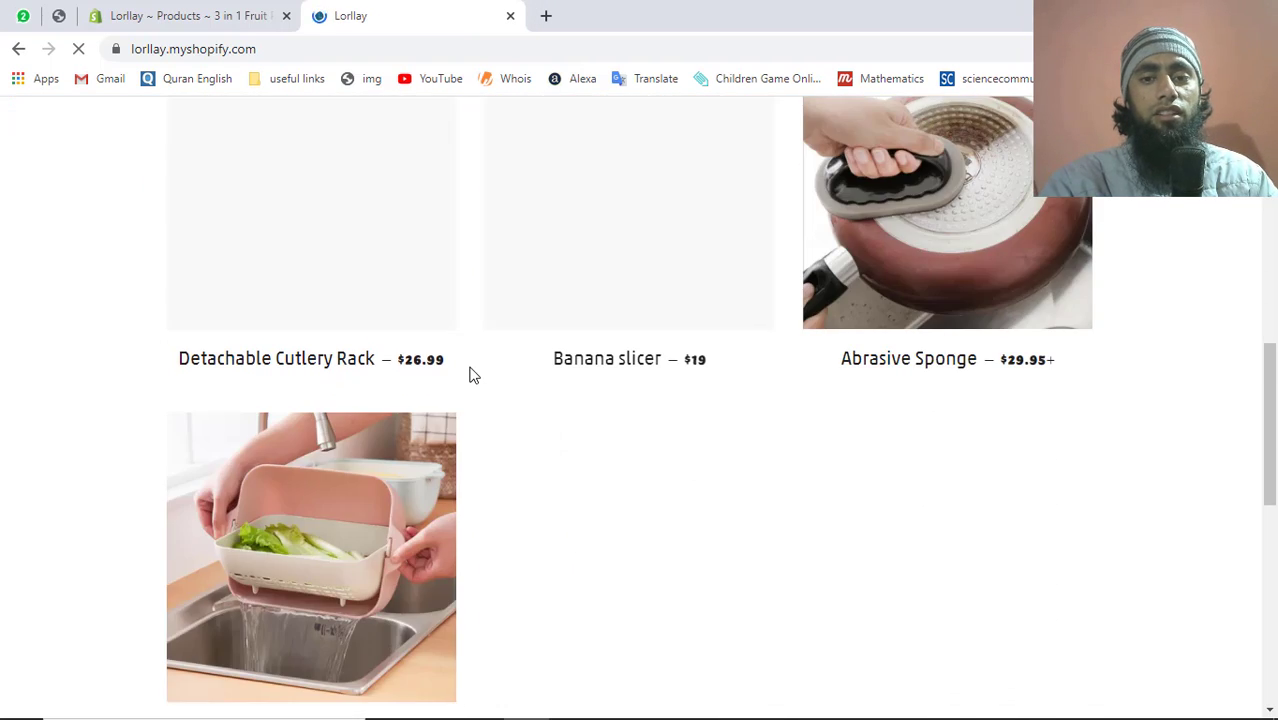
scroll(474, 375, down, 1)
scroll(474, 375, down, 4)
scroll(474, 375, up, 10)
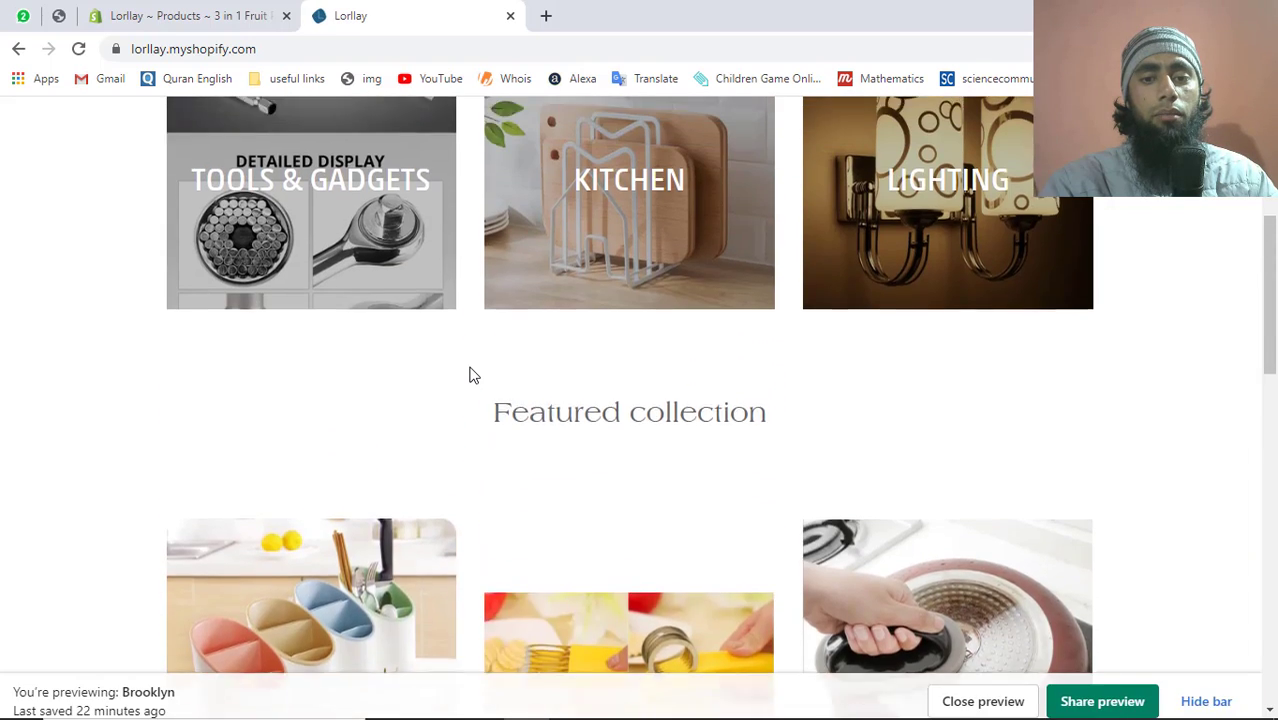
scroll(474, 375, up, 3)
scroll(471, 371, down, 4)
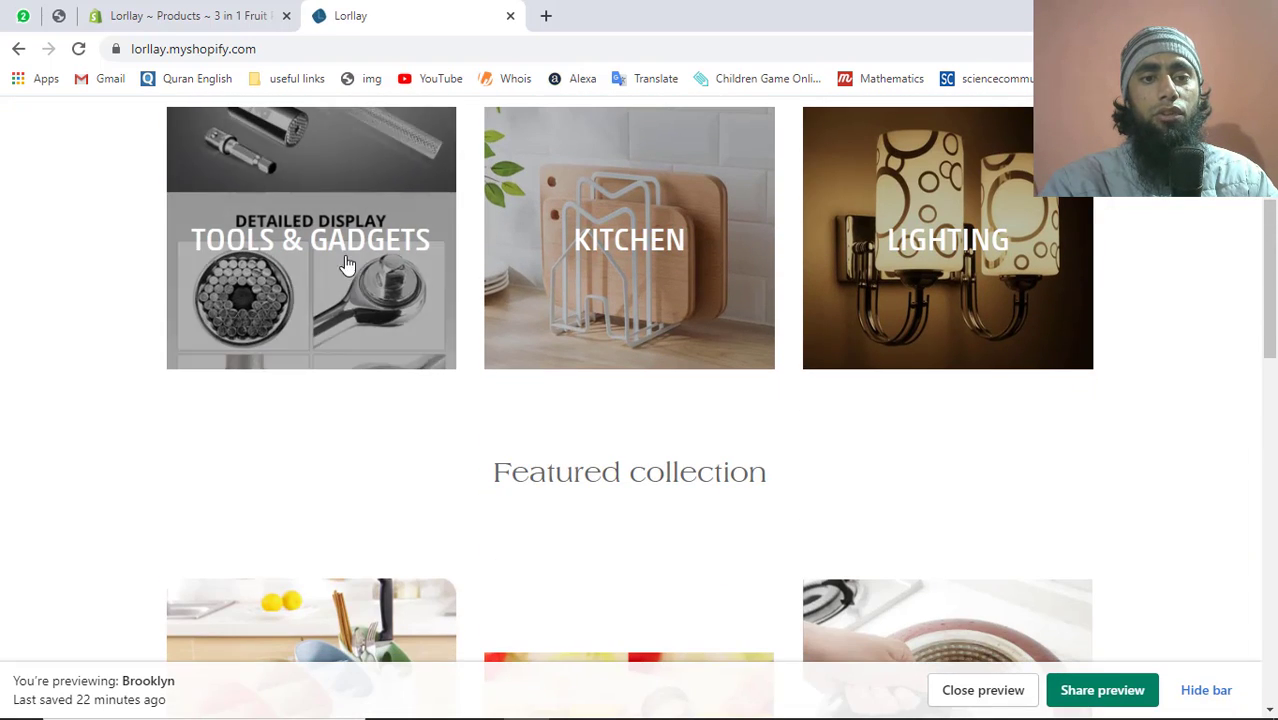
click(660, 249)
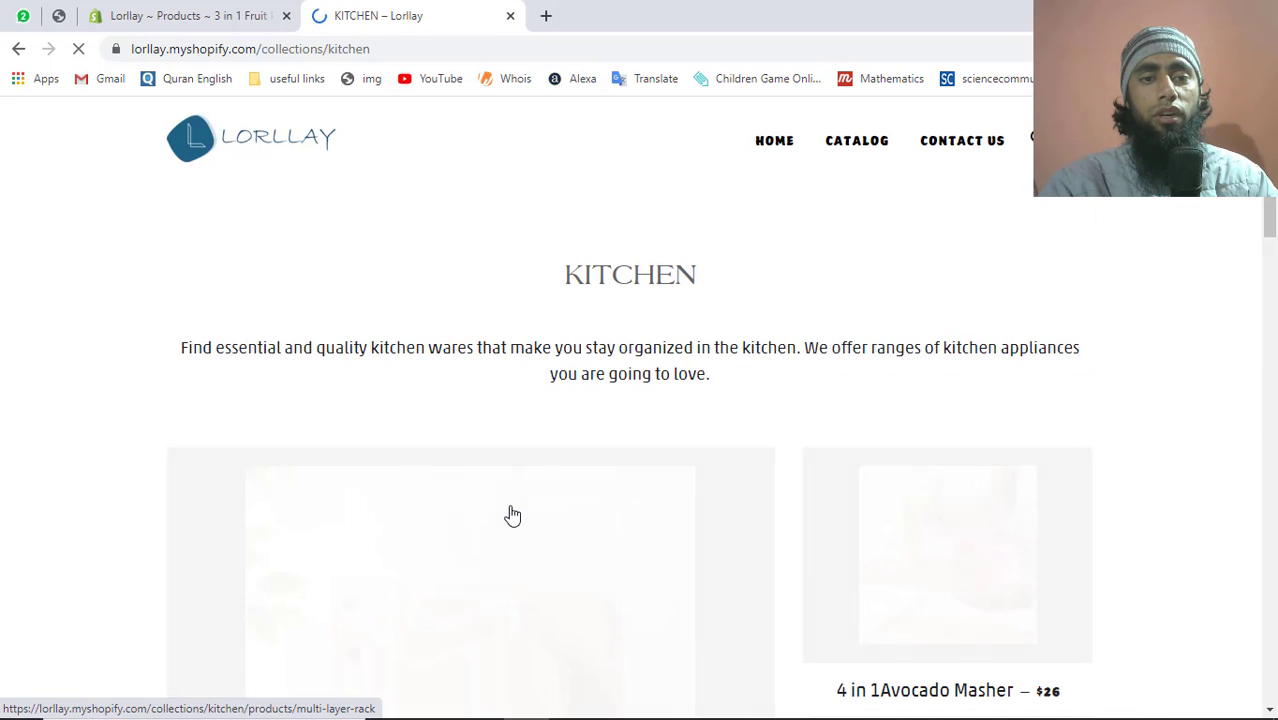
scroll(512, 515, down, 15)
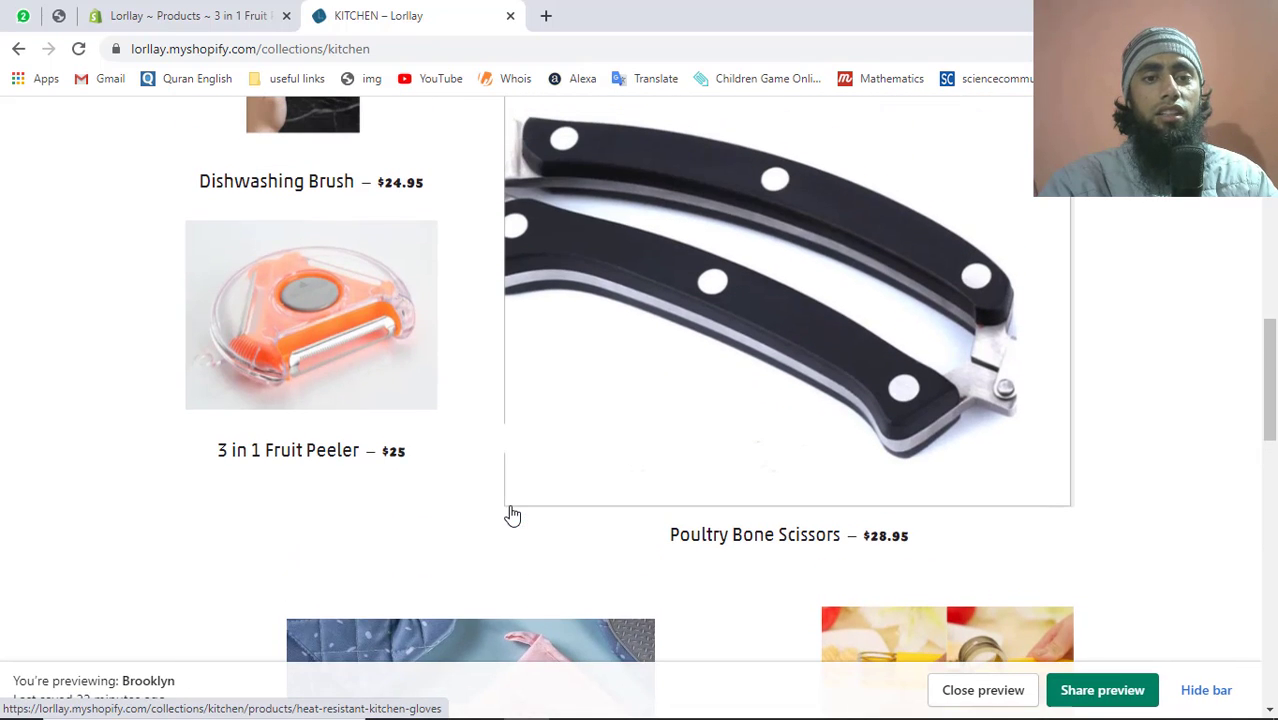
click(312, 342)
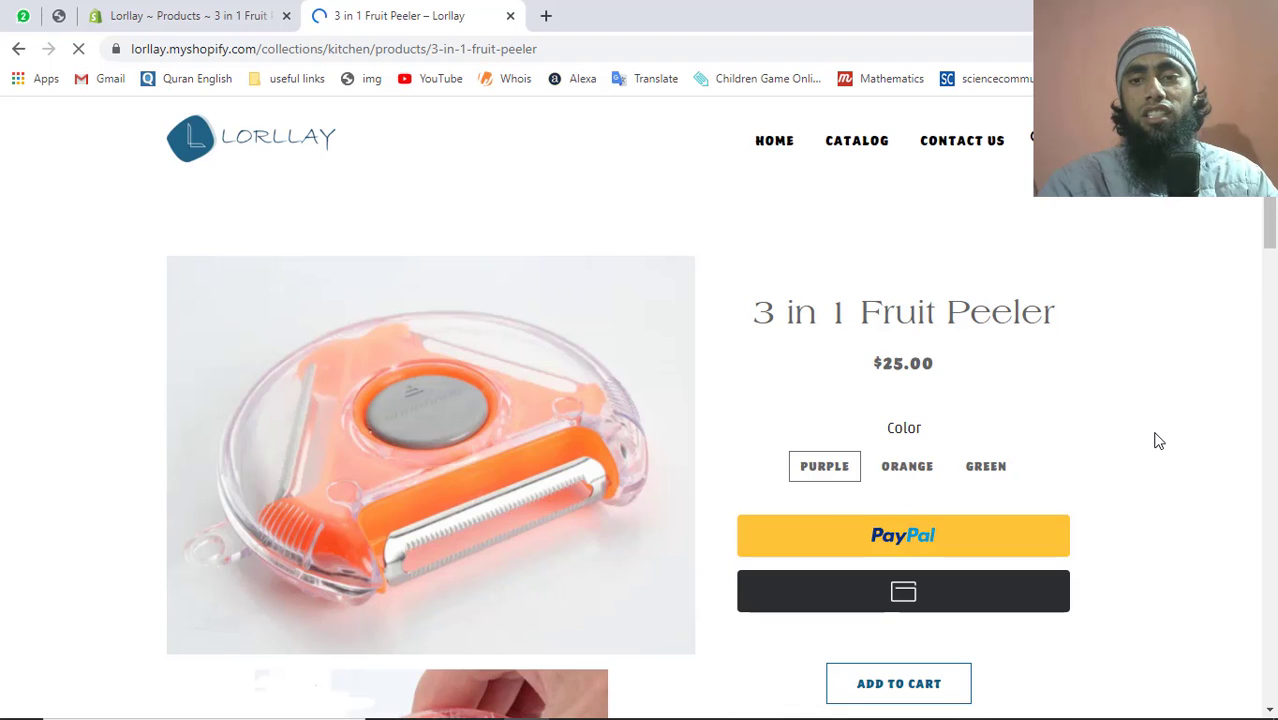
Step: Compare the area below Add to Cart on the peeler's storefront page with the description in the product editor
scroll(1155, 437, down, 2)
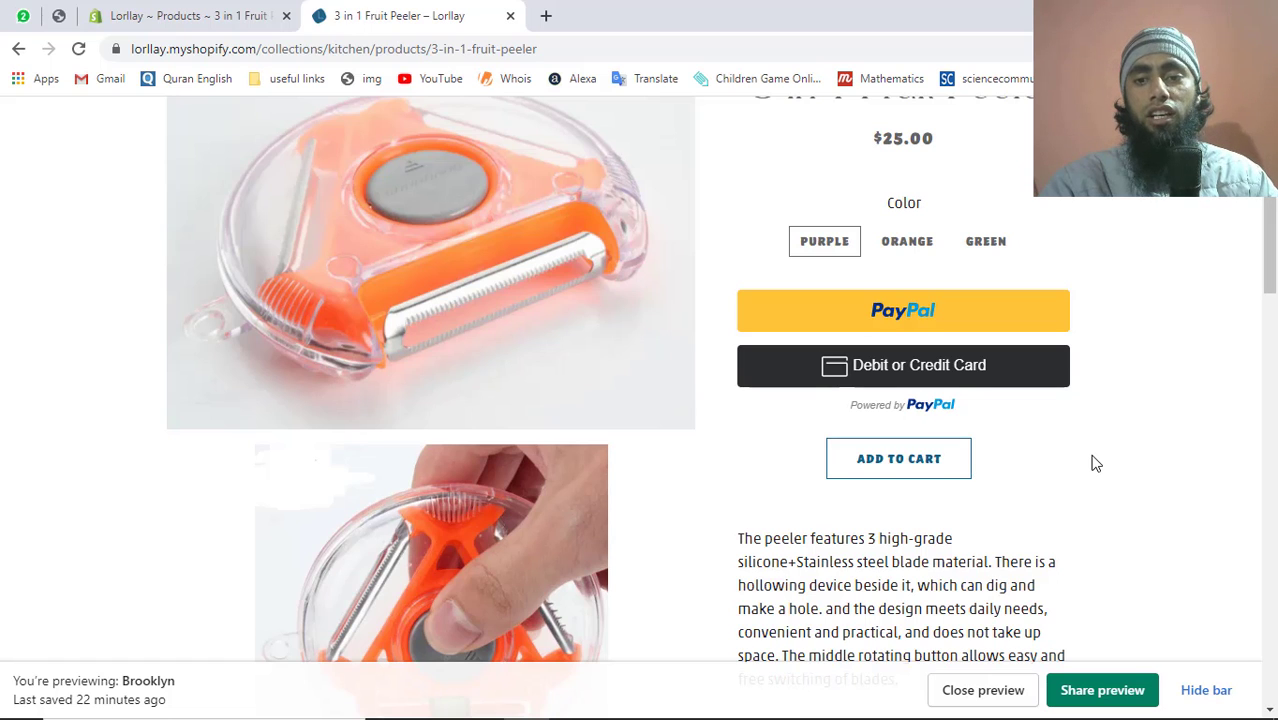
scroll(1095, 463, down, 1)
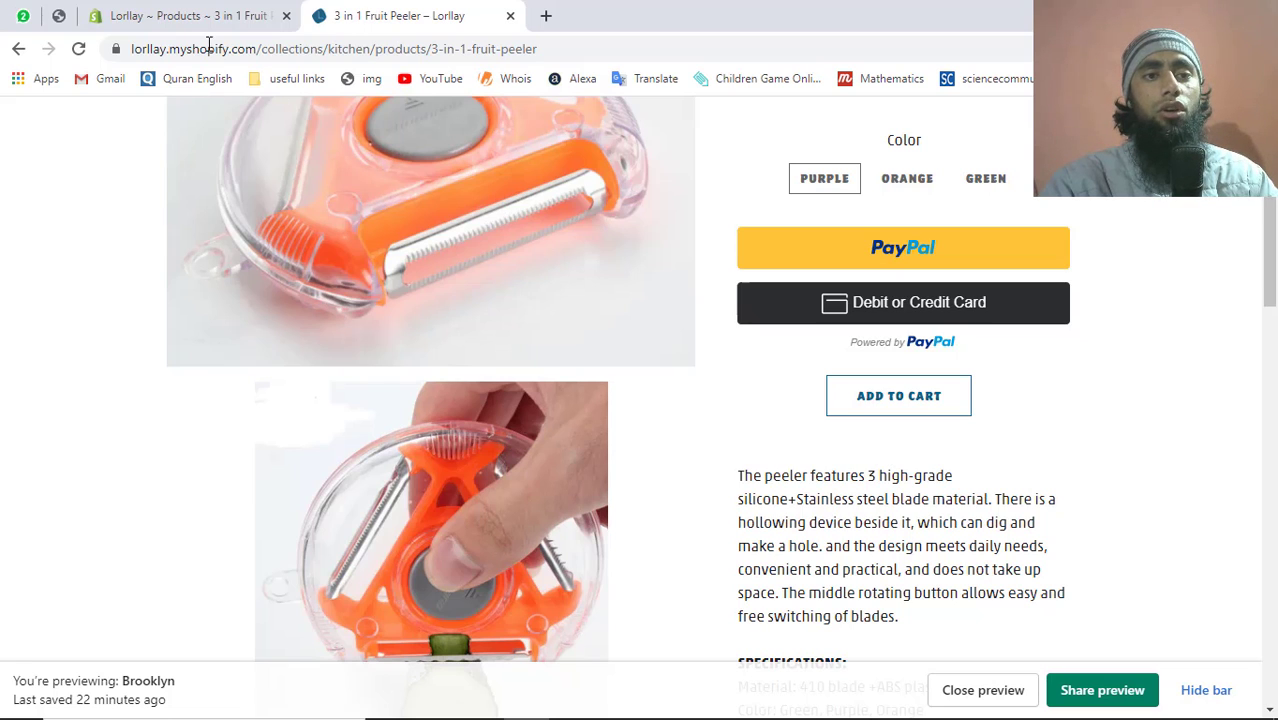
click(194, 12)
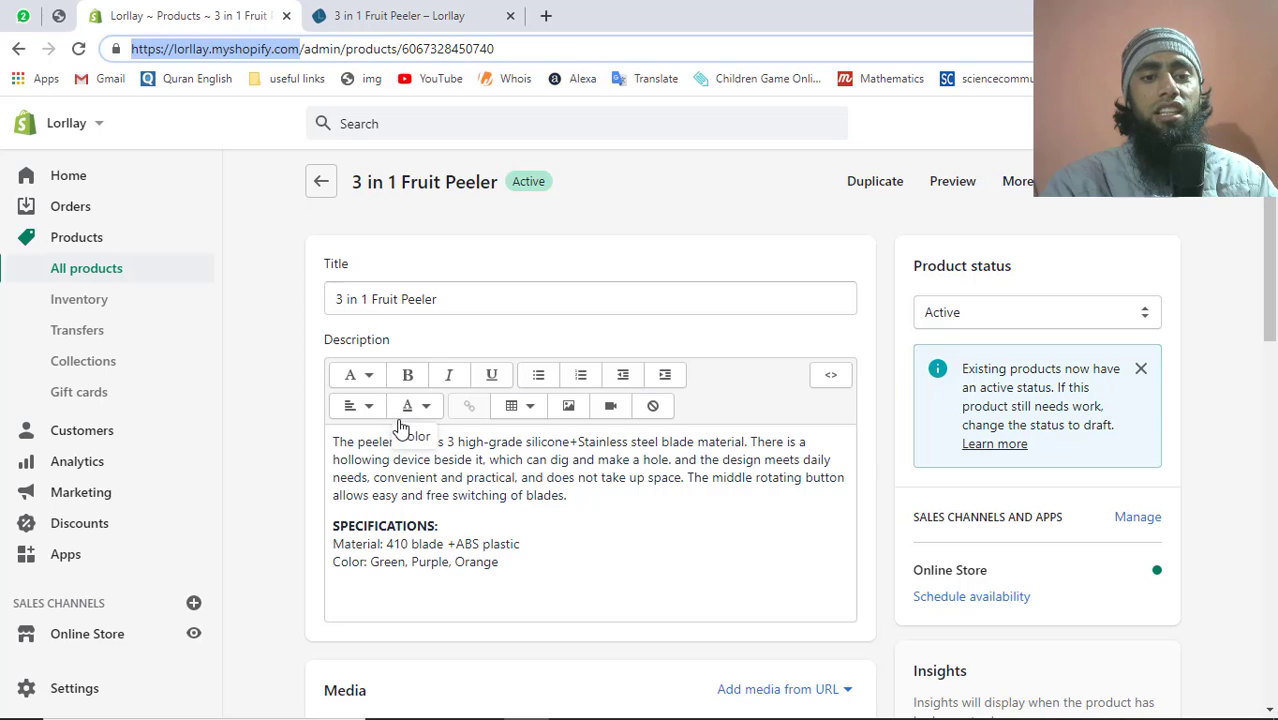
click(390, 22)
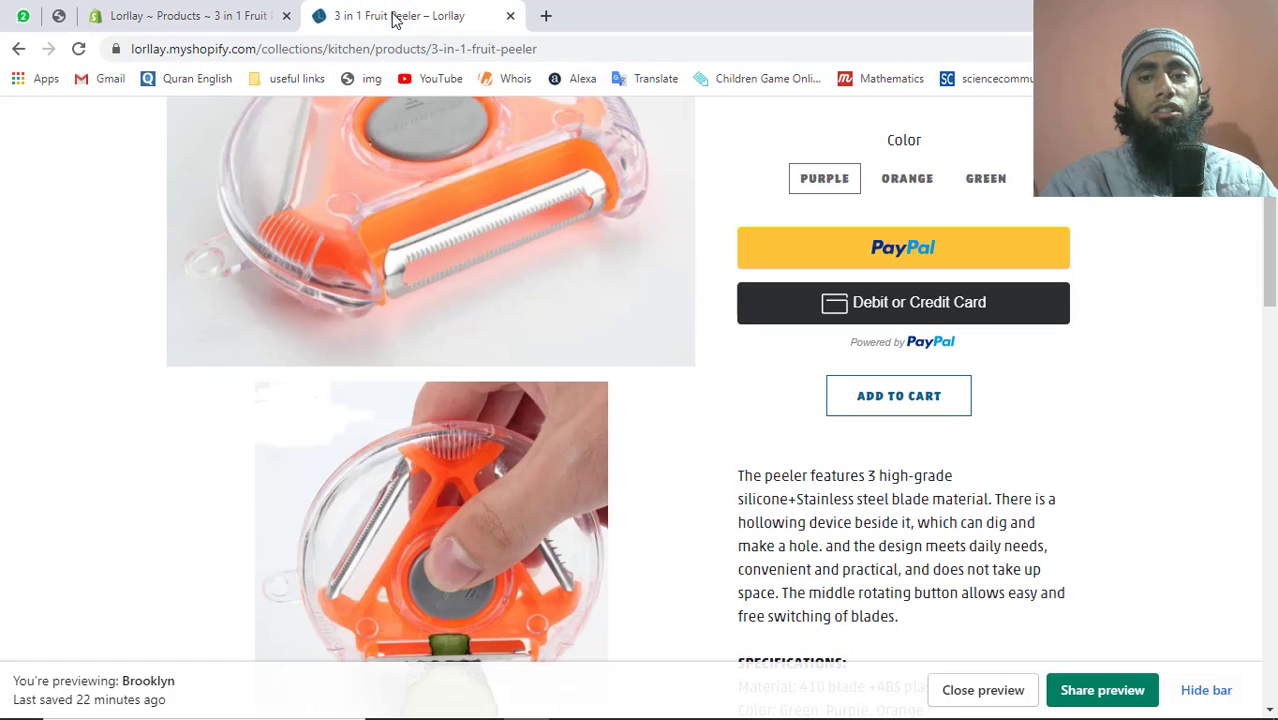
Step: Show the HTML of the 3 in 1 Fruit Peeler description in the product editor and insert two line breaks before its first paragraph
click(235, 14)
click(331, 441)
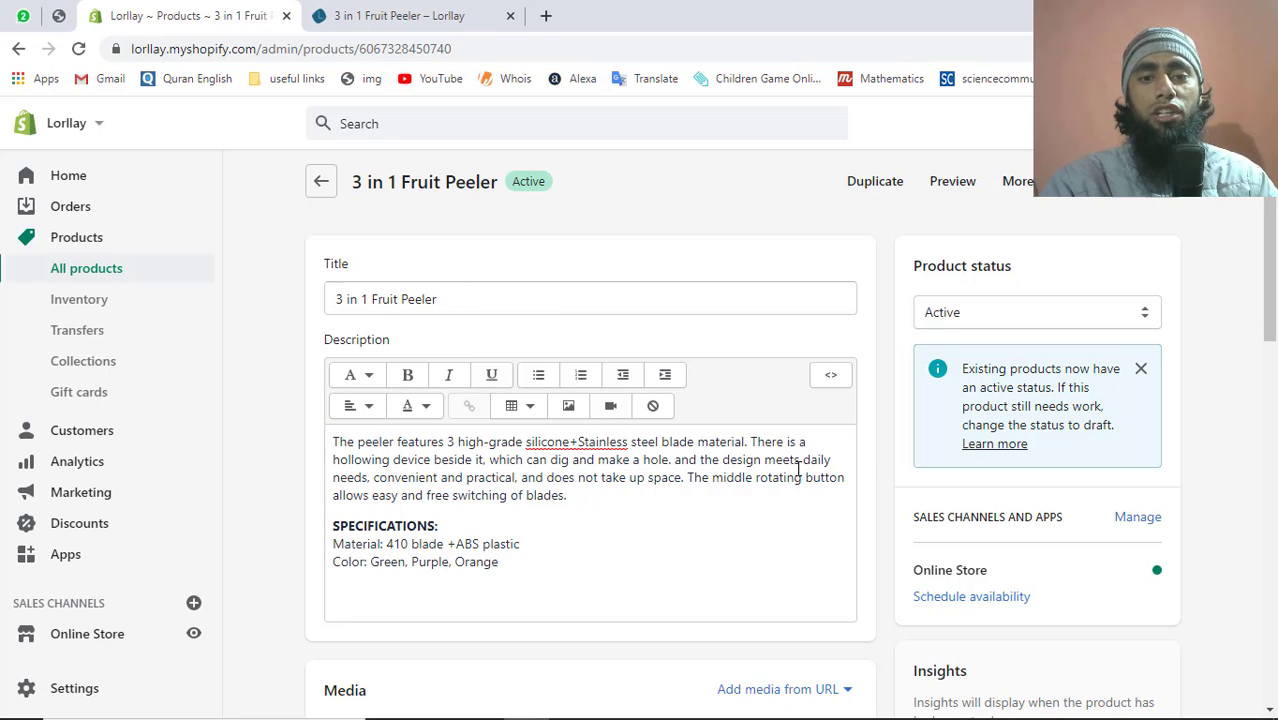
click(831, 379)
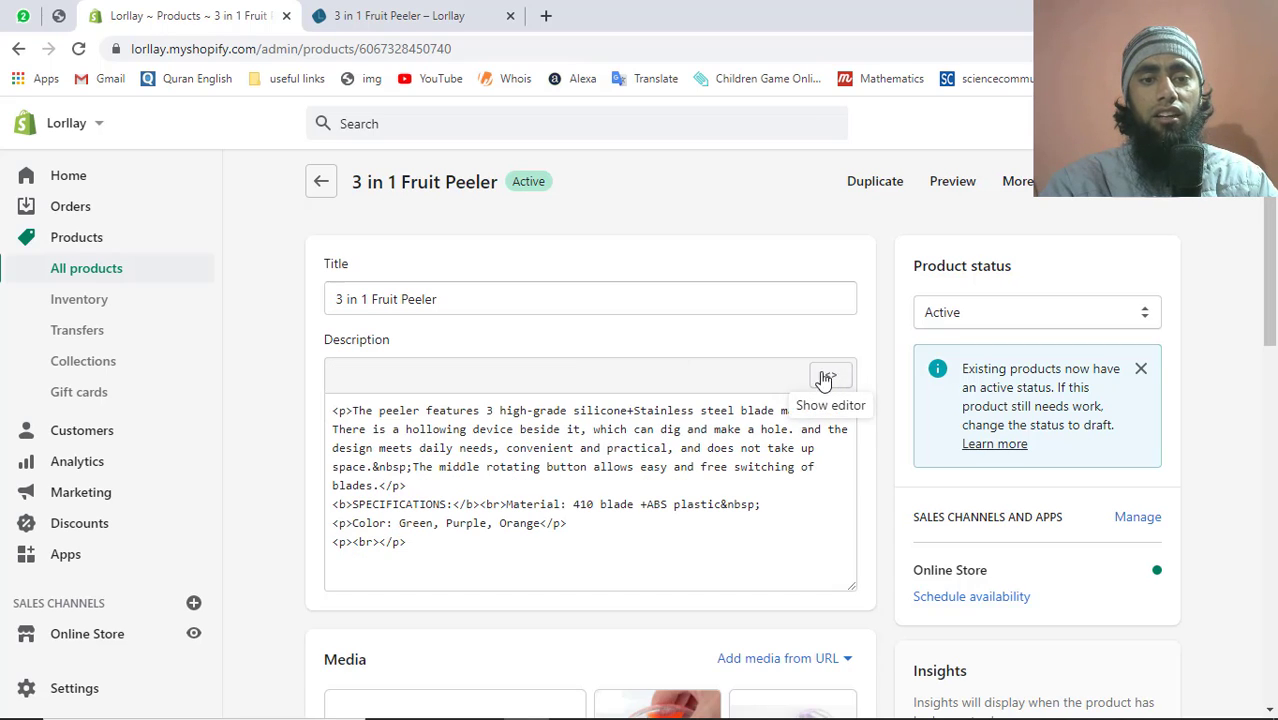
click(333, 410)
key(Return)
key(Return)
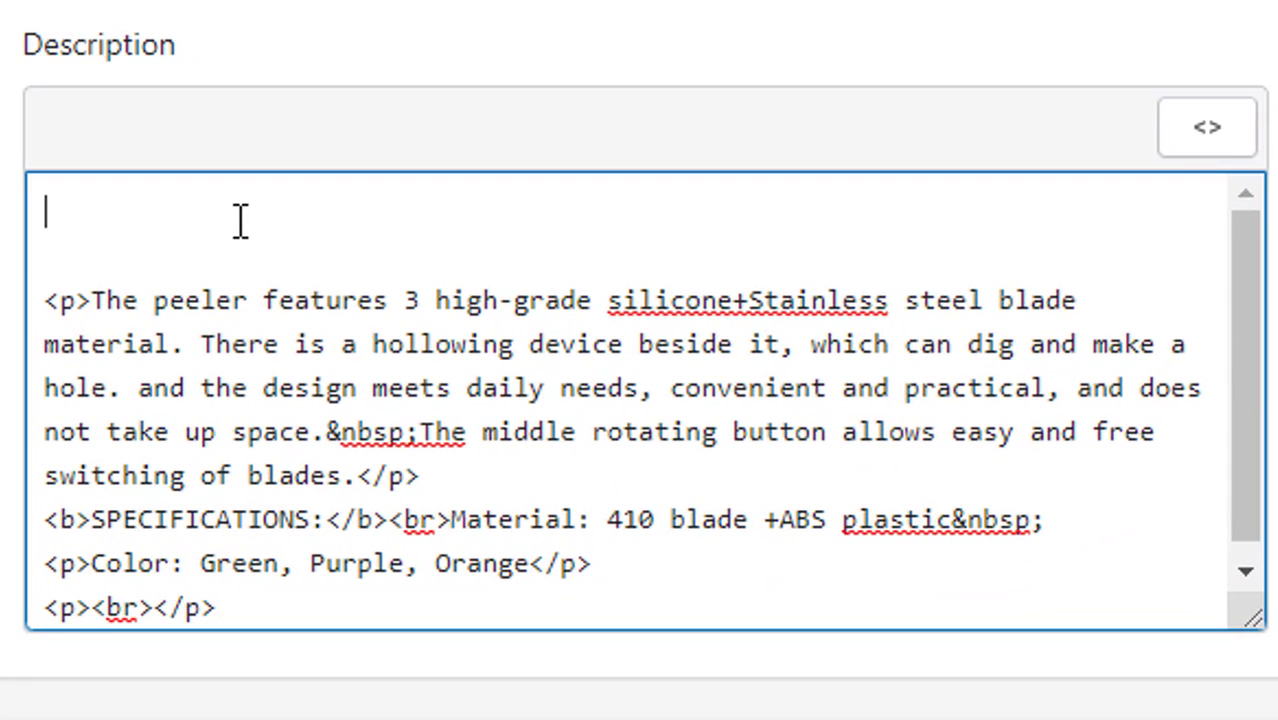
Step: Add the link markup <a href="">Shop Now</a> on the first line of the description's HTML
text(<>)
key(Left)
text(a href=)
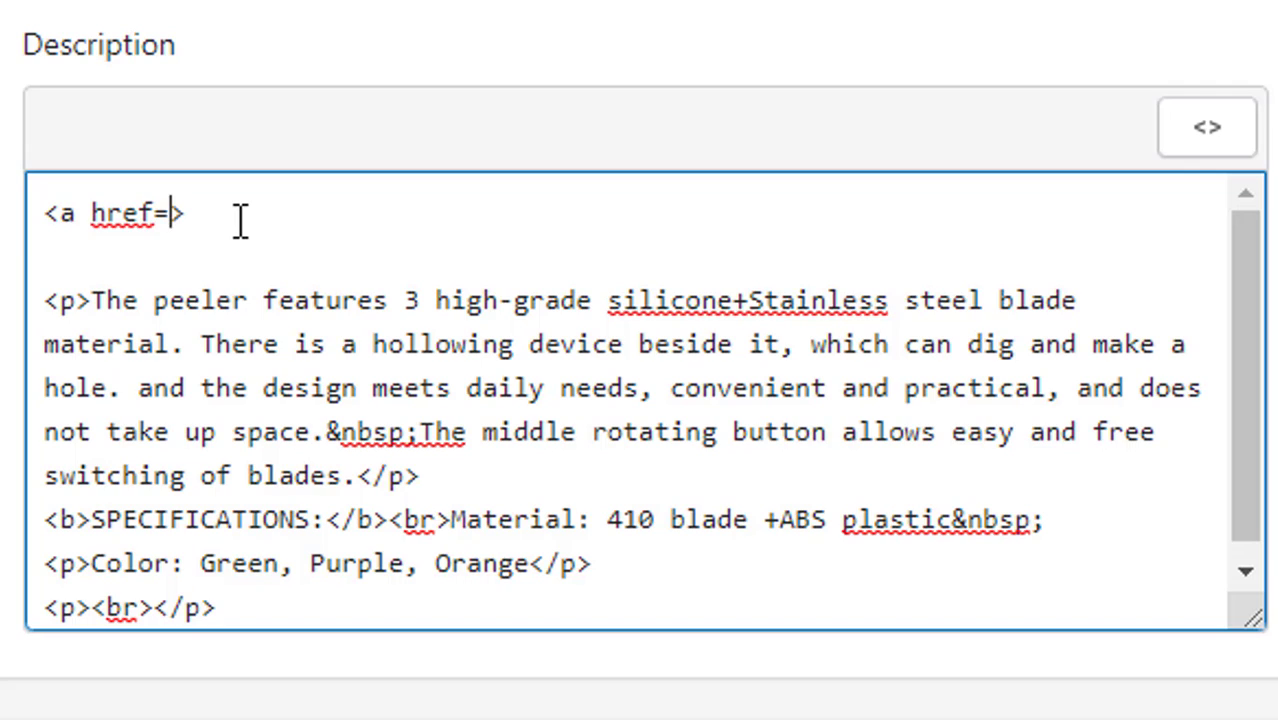
text("")
key(Right)
text(Shop N)
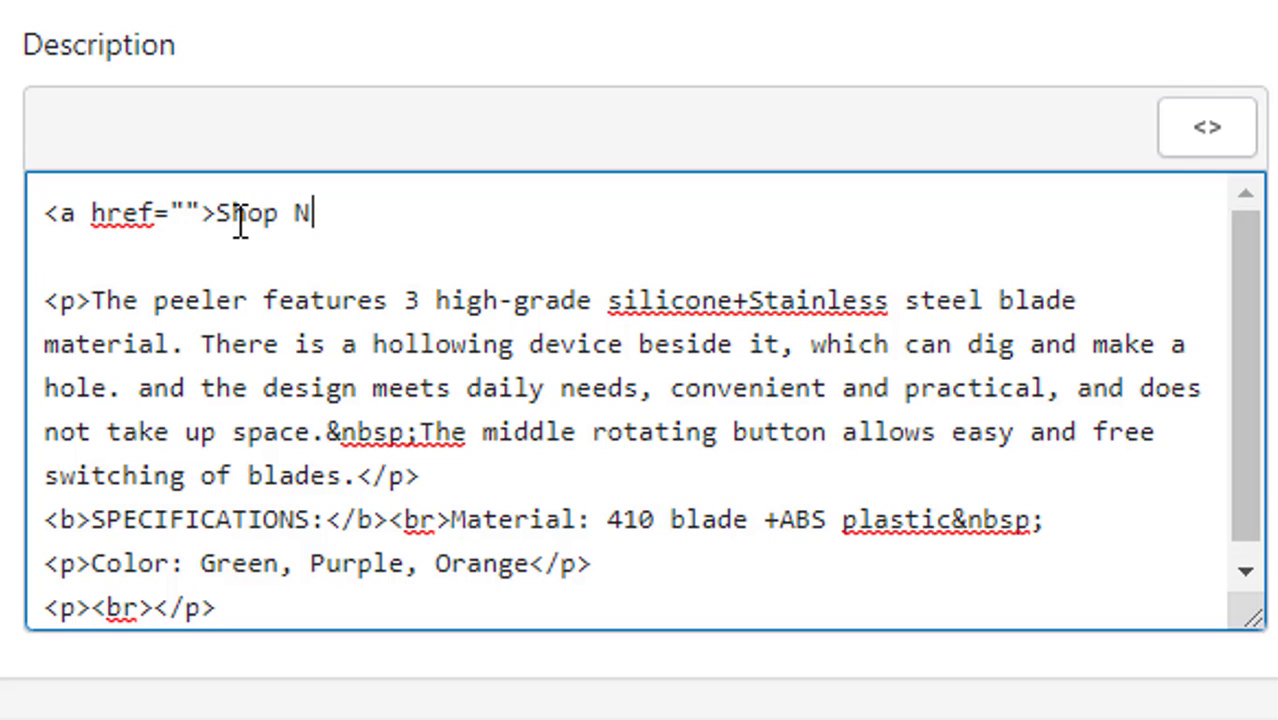
text(ow<>)
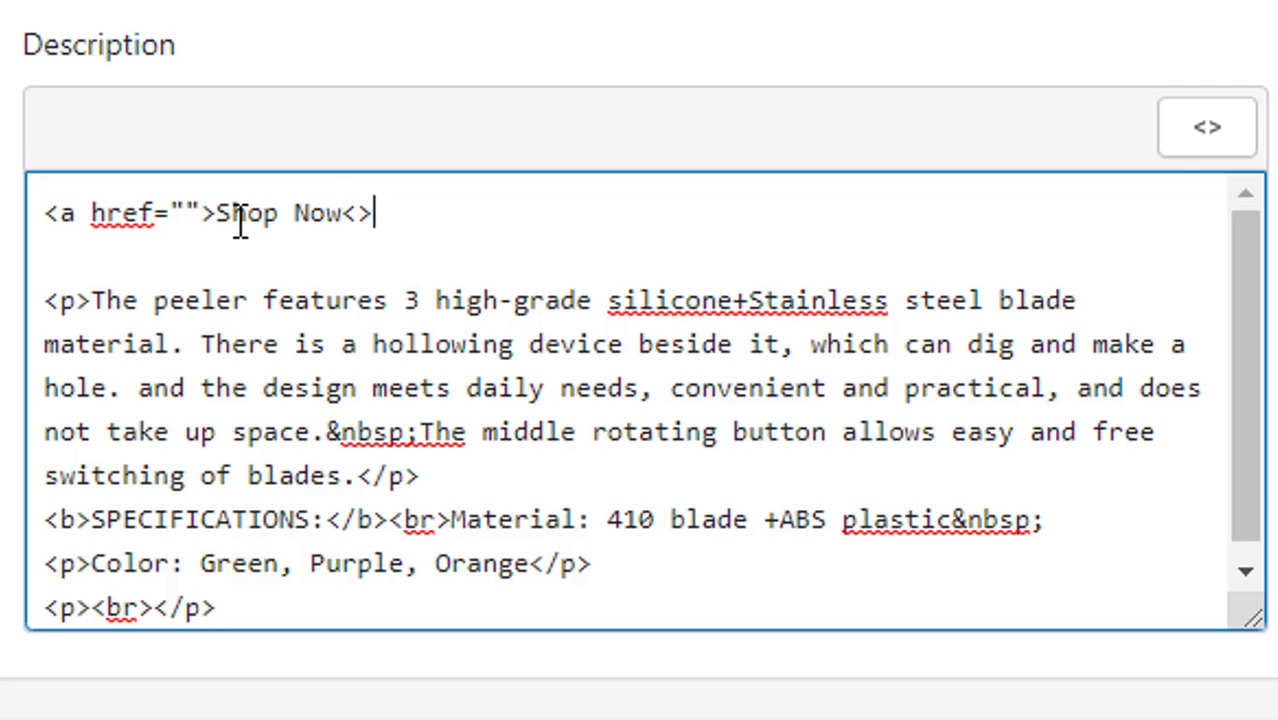
text(/a)
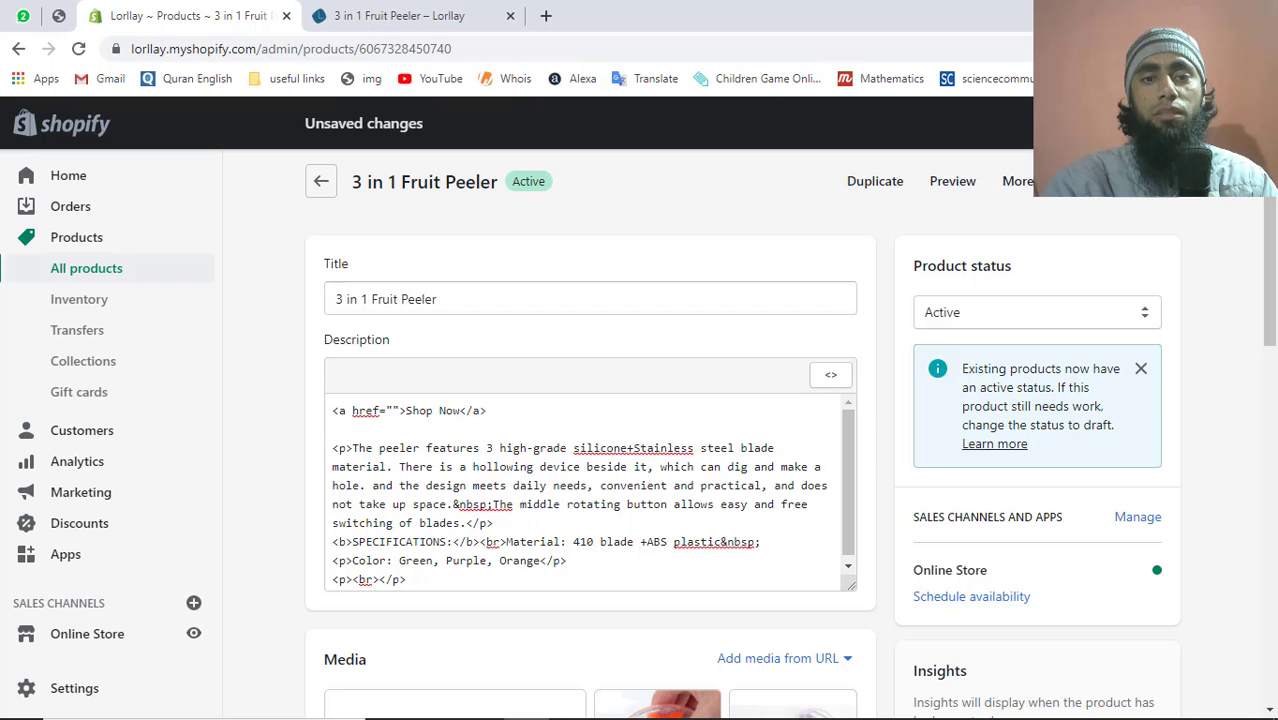
Step: Save the product and reload the peeler's storefront page to check the Shop Now link
click(465, 18)
click(150, 12)
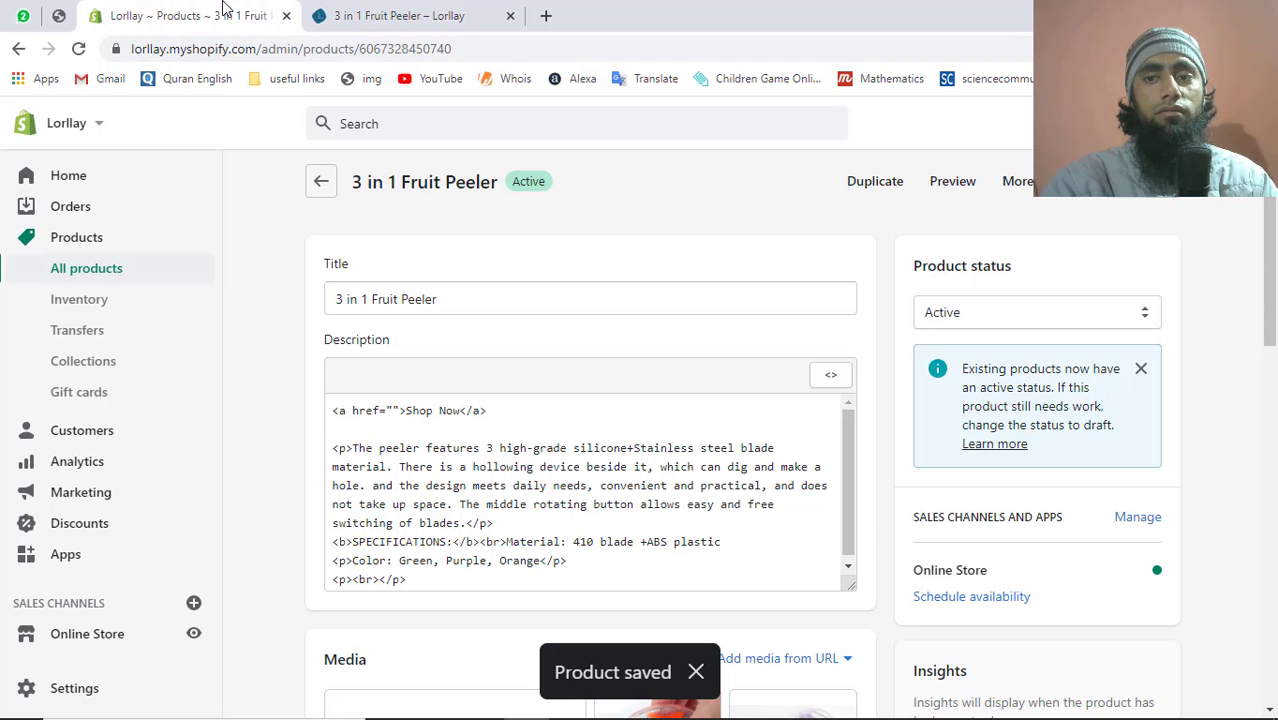
click(365, 12)
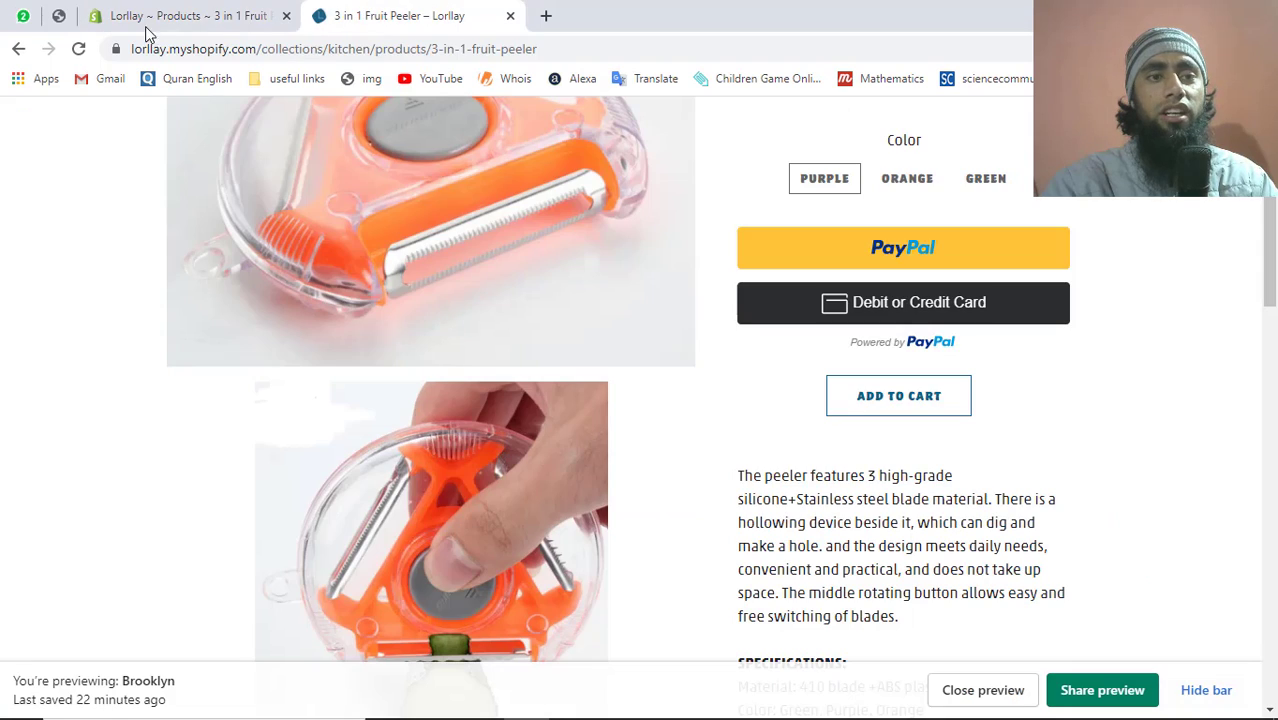
click(77, 50)
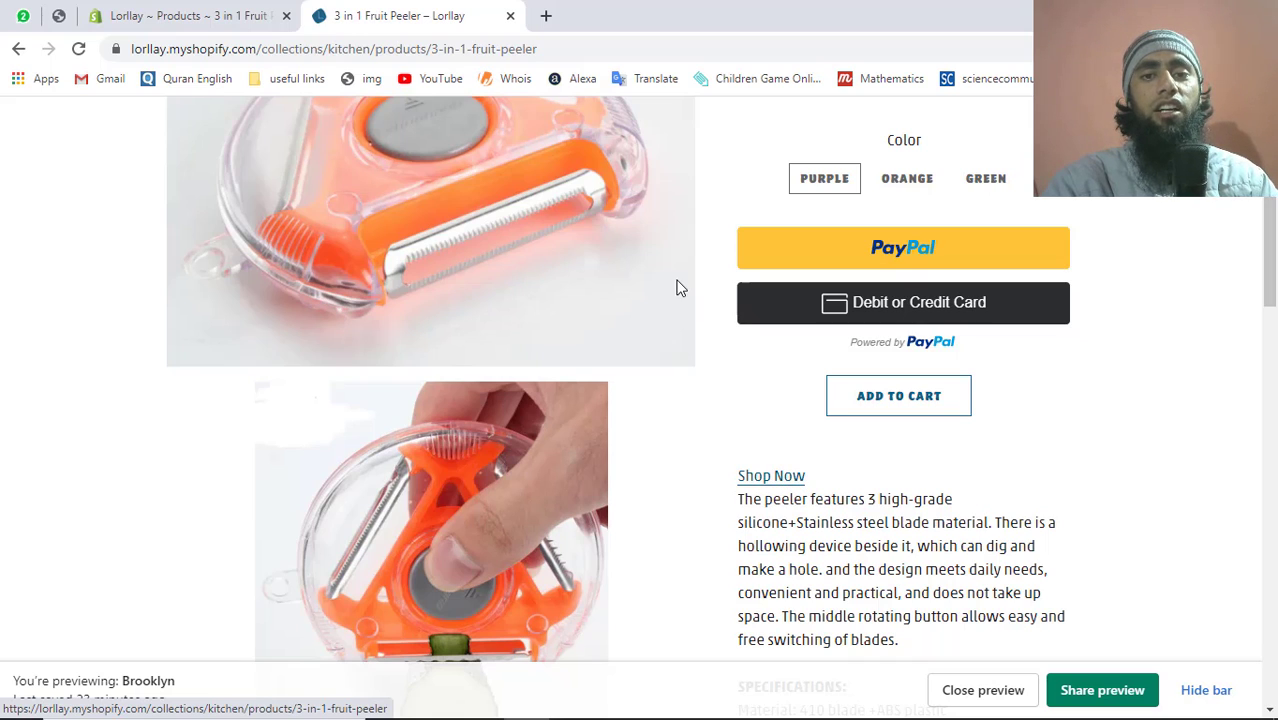
Step: Open amazon.in in a new browser tab
click(540, 25)
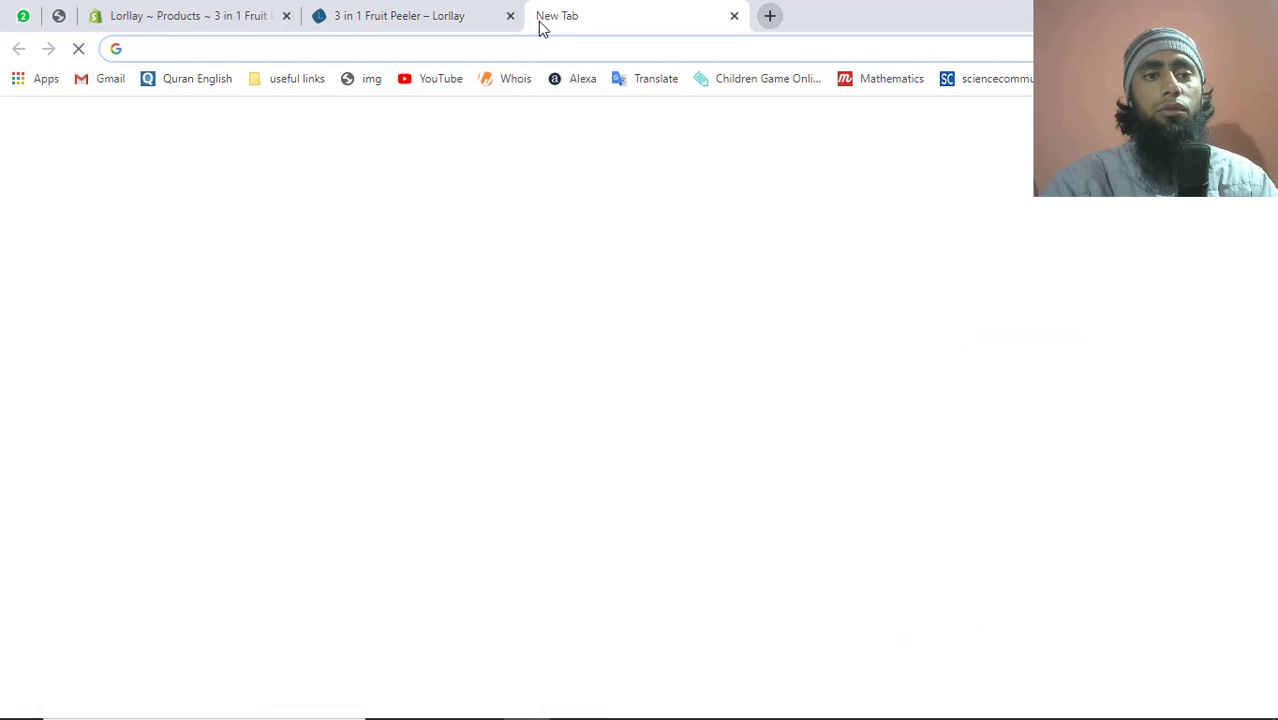
text(a)
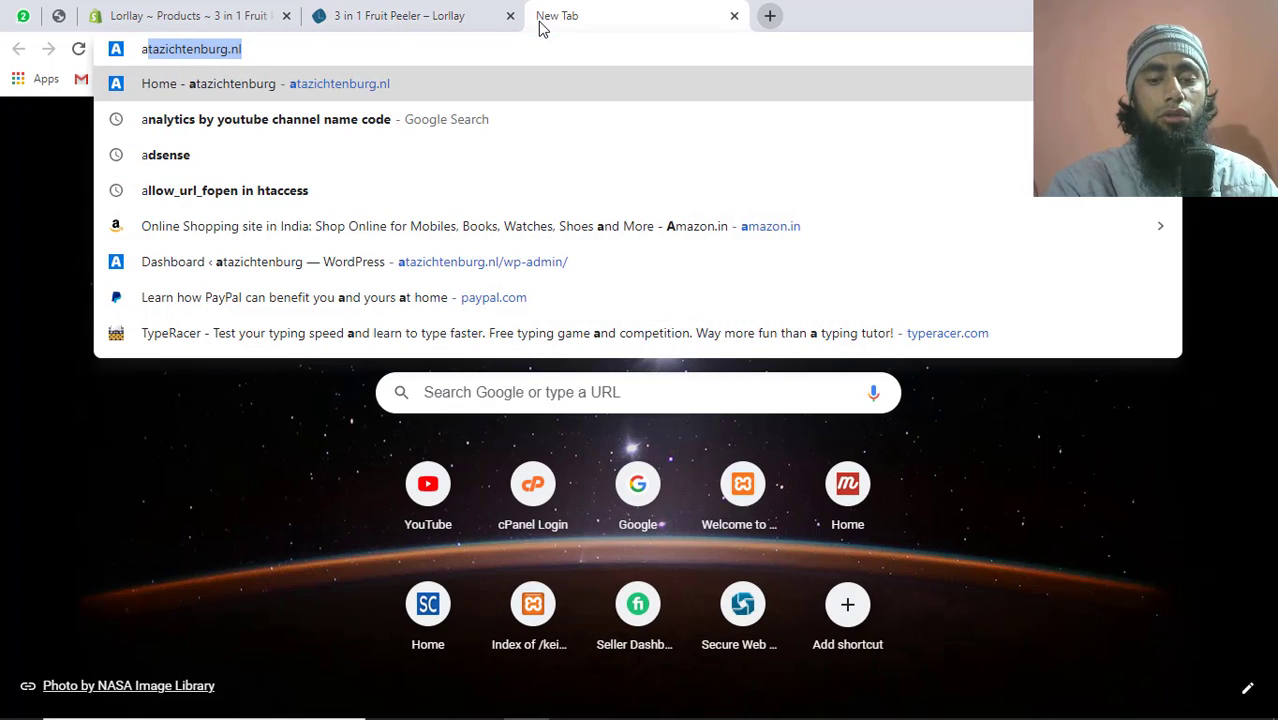
text(ma)
key(Return)
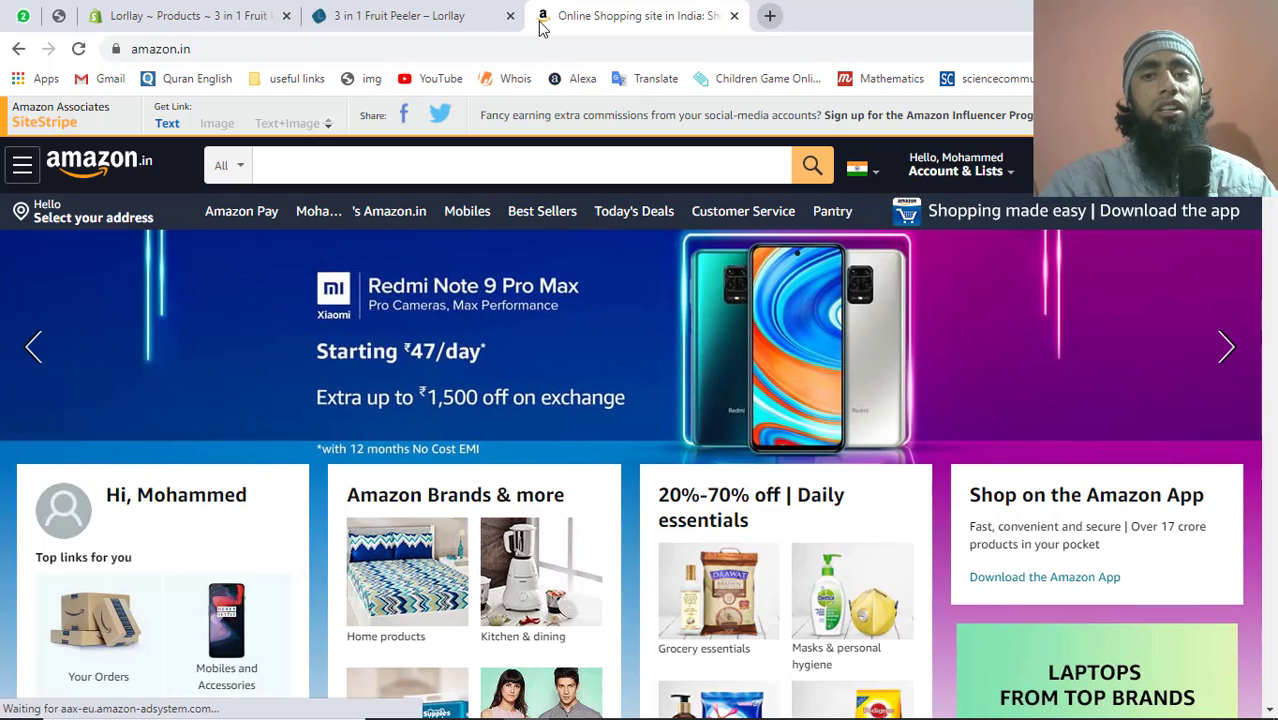
Step: View the Become an Affiliate page linked from Amazon's footer and its account options, and close that page
scroll(588, 404, down, 10)
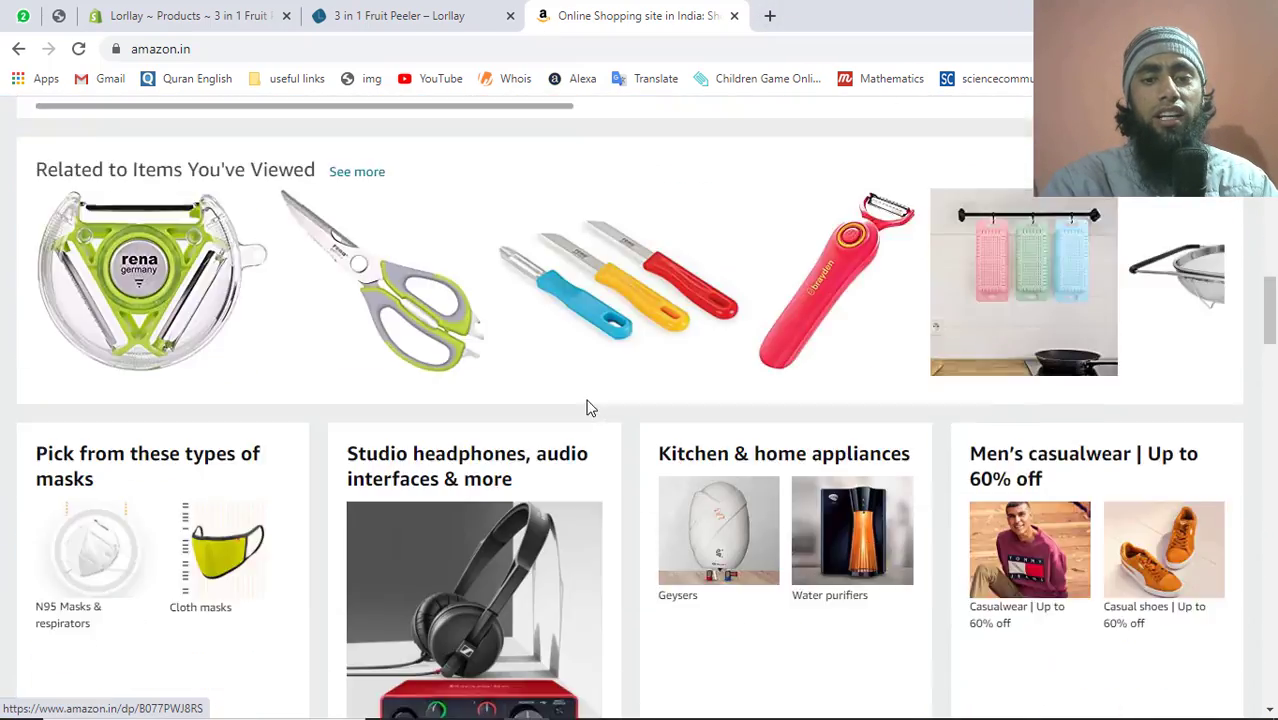
scroll(588, 408, down, 15)
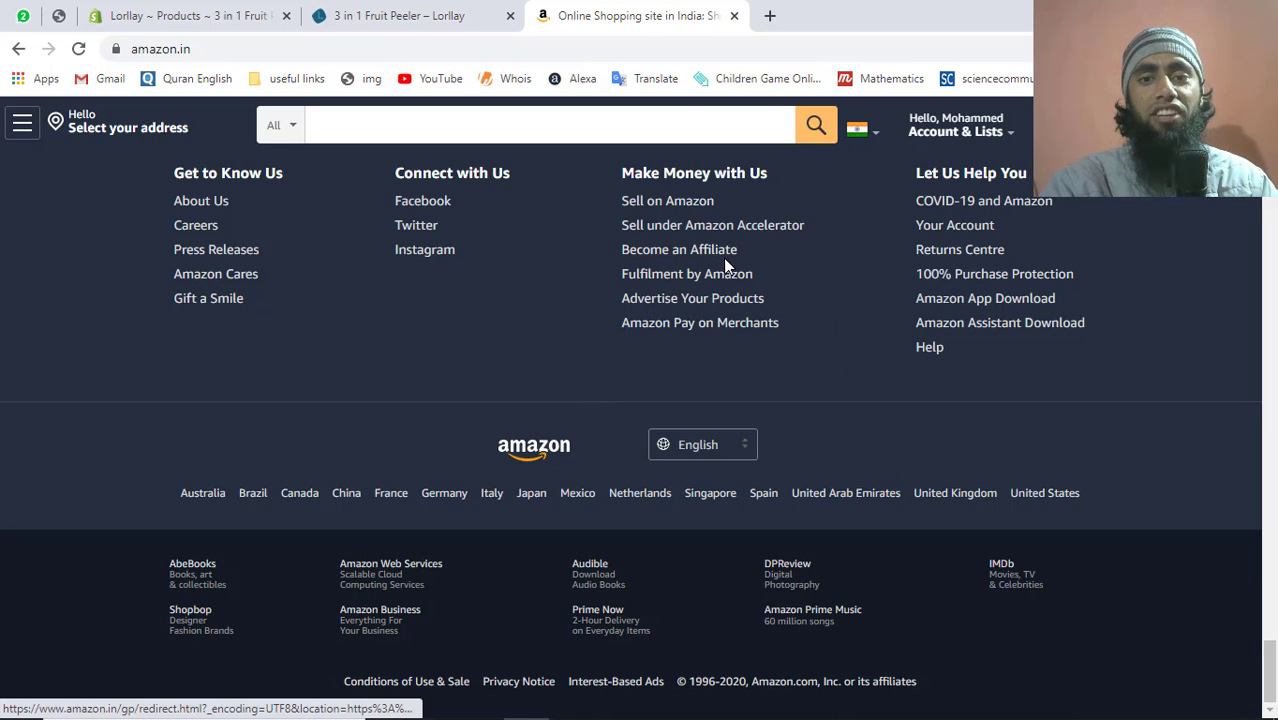
right_click(663, 257)
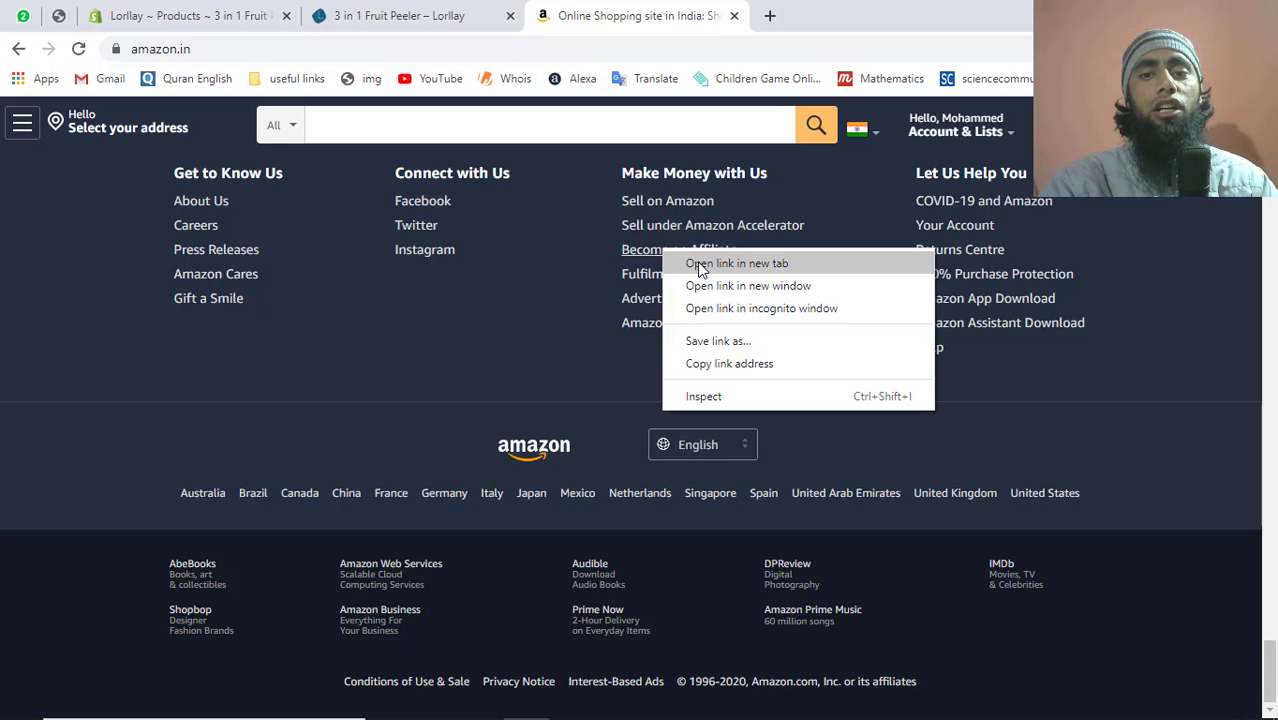
click(697, 262)
click(808, 12)
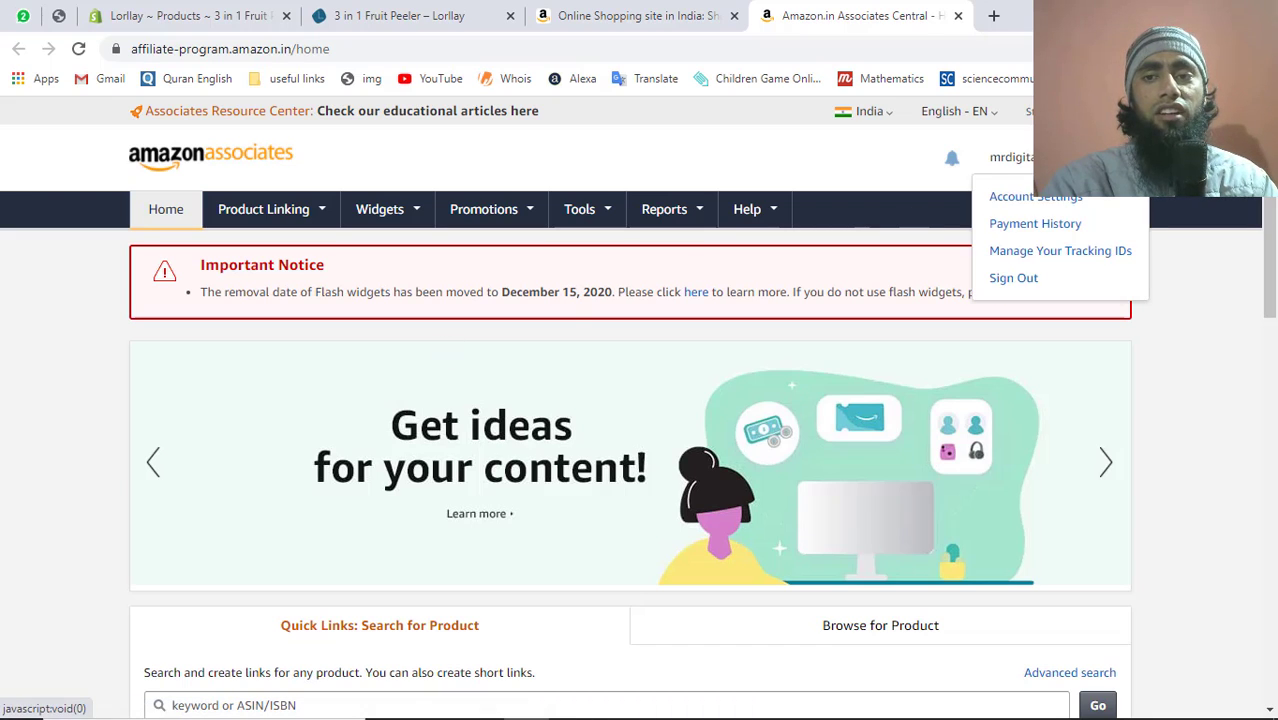
click(1012, 157)
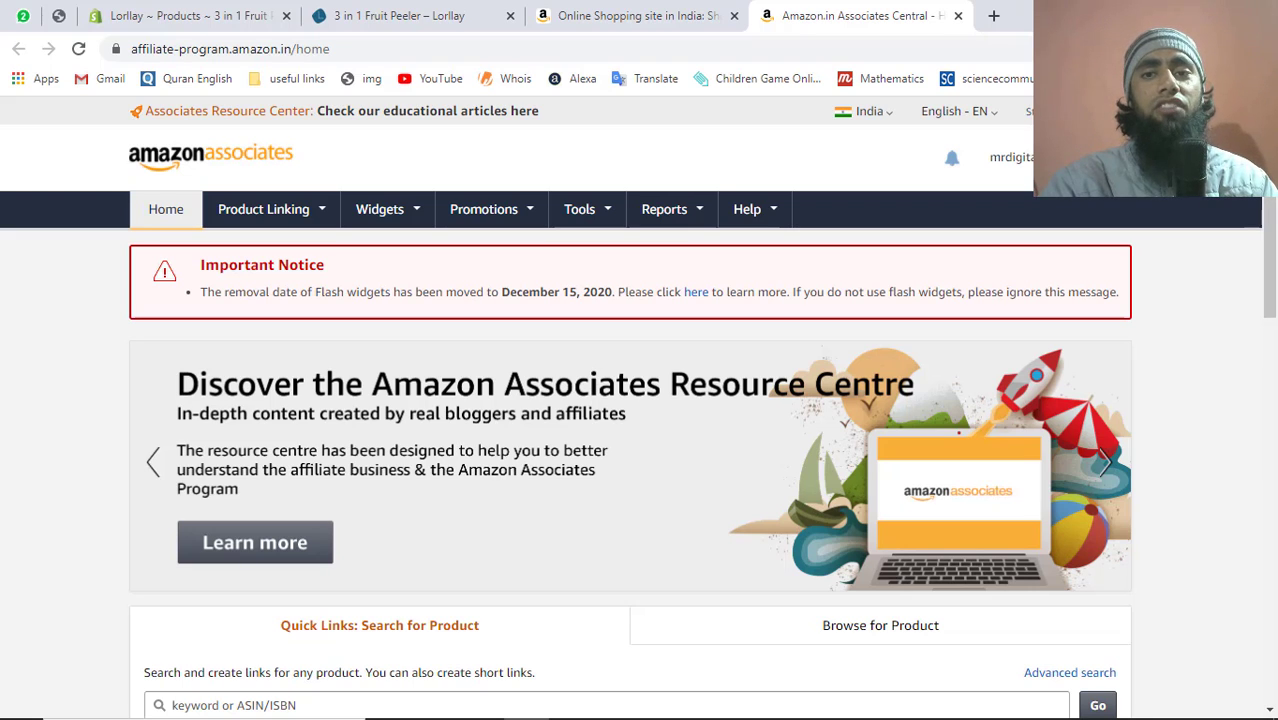
click(958, 16)
Step: Copy the product title 3 in 1 Fruit Peeler from the Shopify product editor and search Amazon for it
scroll(556, 140, up, 15)
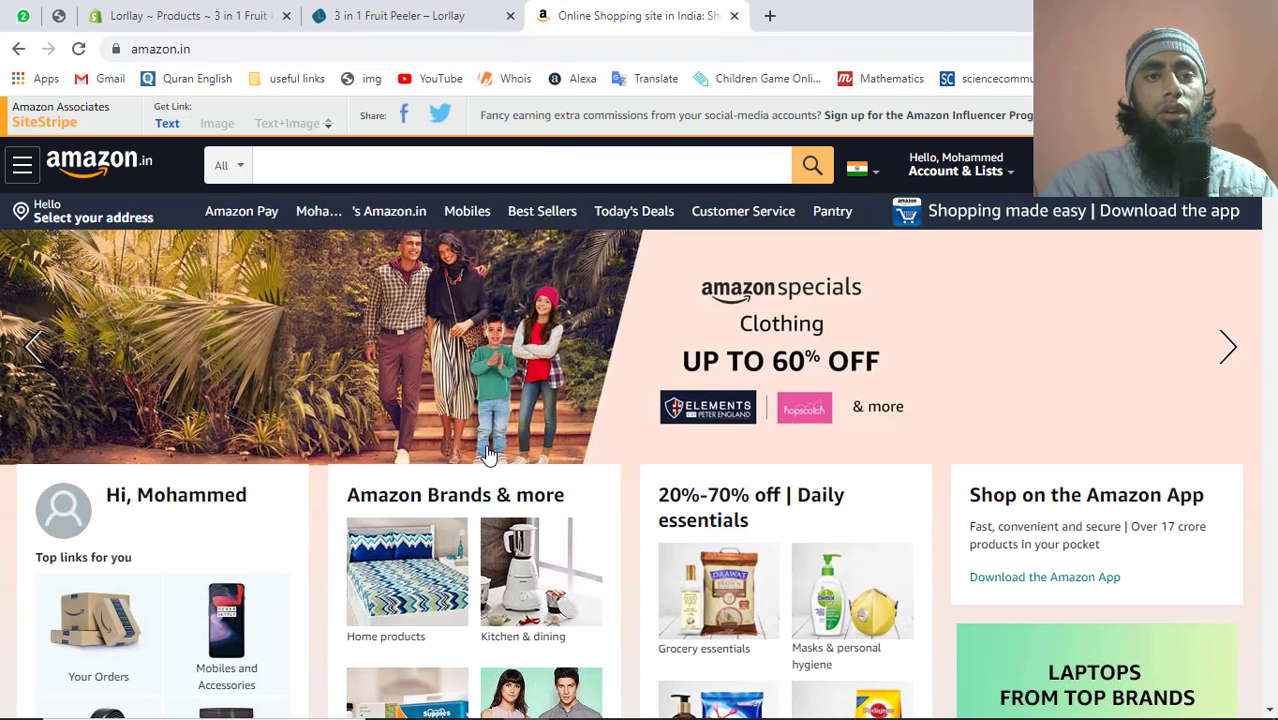
click(166, 17)
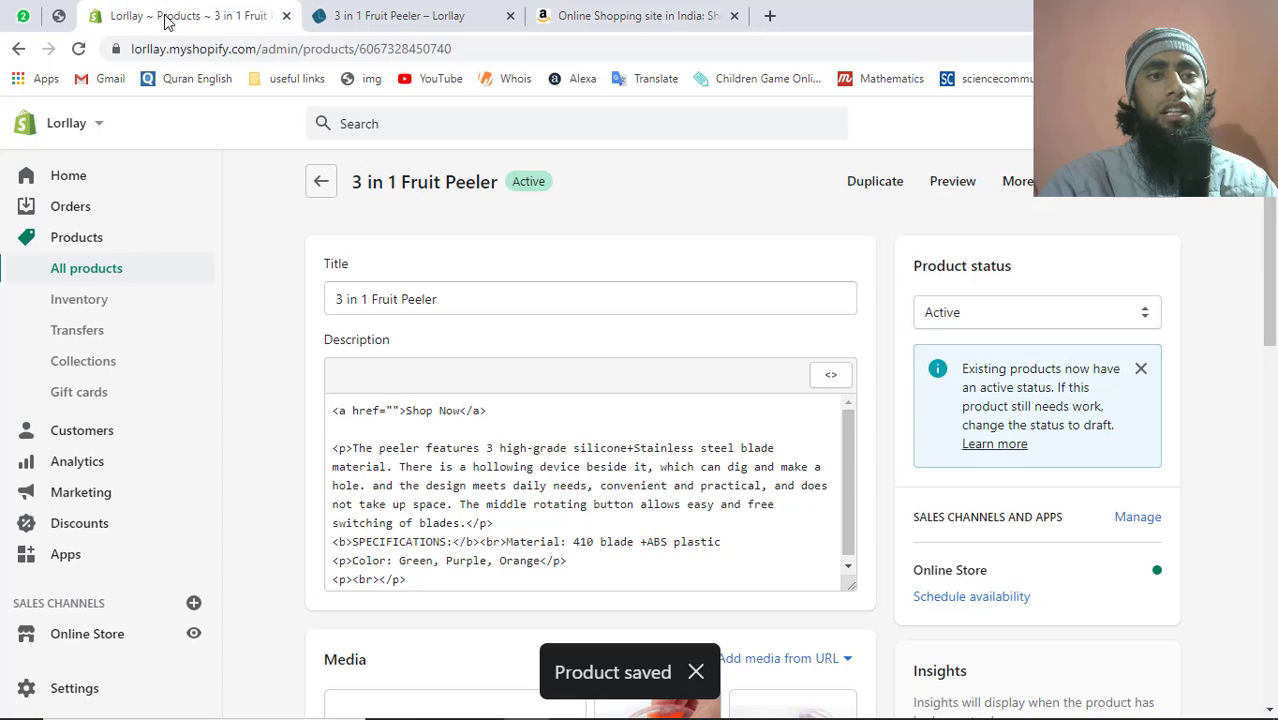
drag(352, 187, 496, 190)
key(ctrl+c)
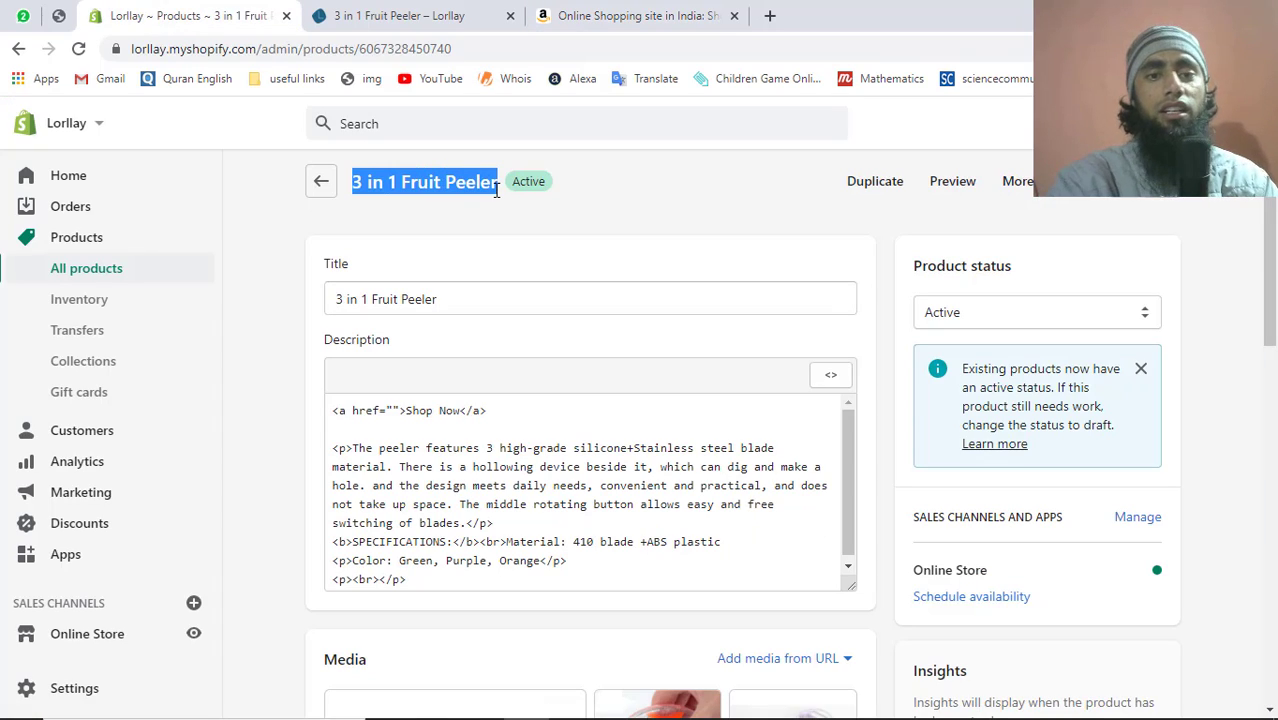
click(602, 15)
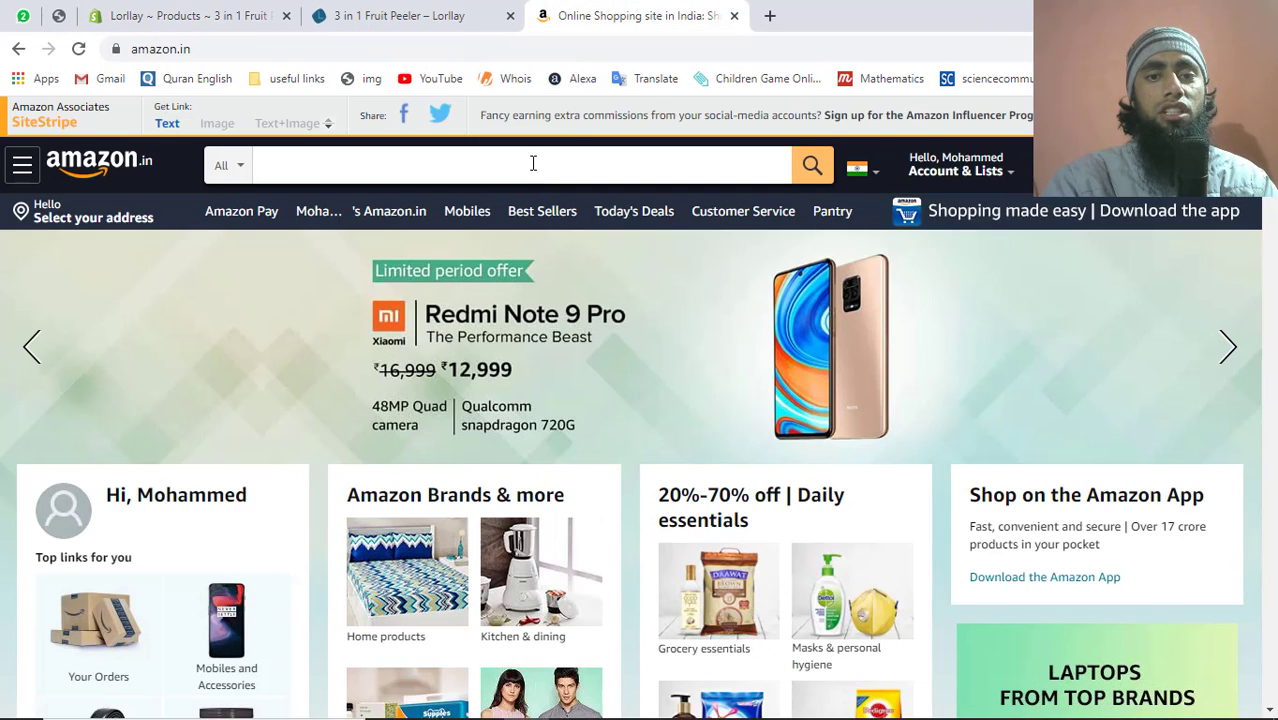
click(533, 163)
key(ctrl+v)
key(Return)
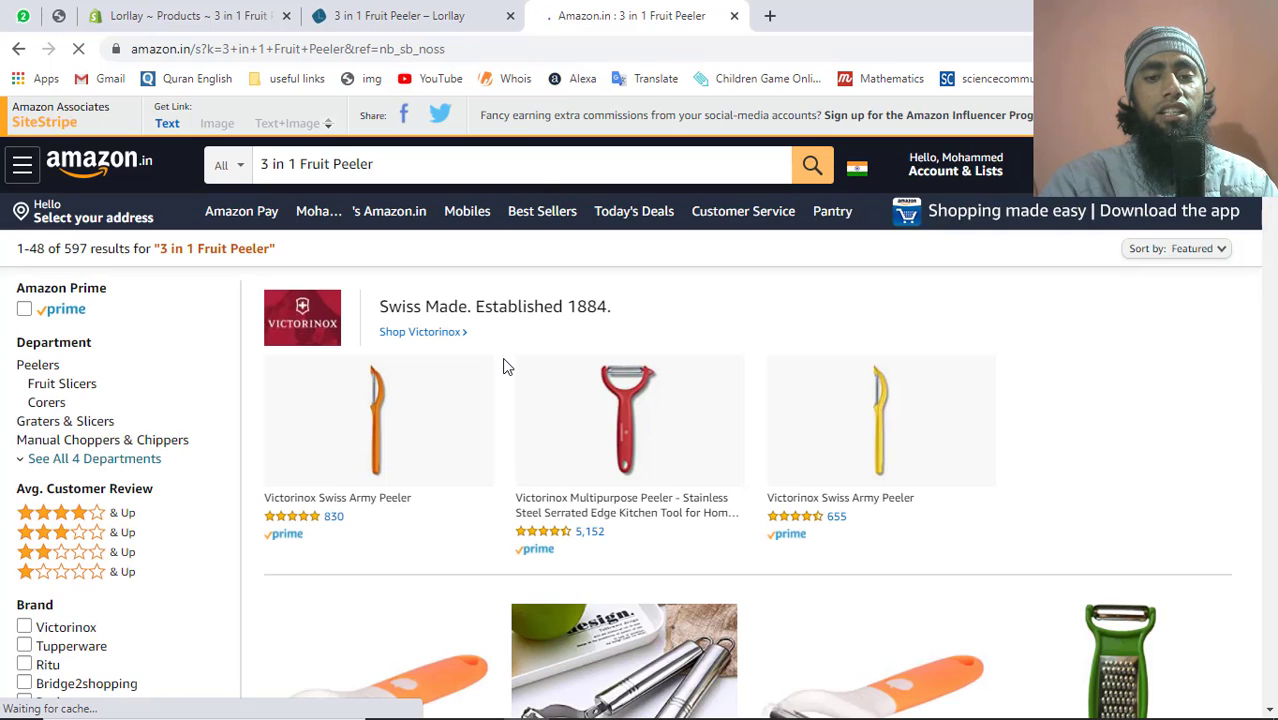
Step: Open the Kitchen Paradise 3 in 1 Compact Rotary Peeler listing from the search results and look over it
scroll(505, 367, down, 7)
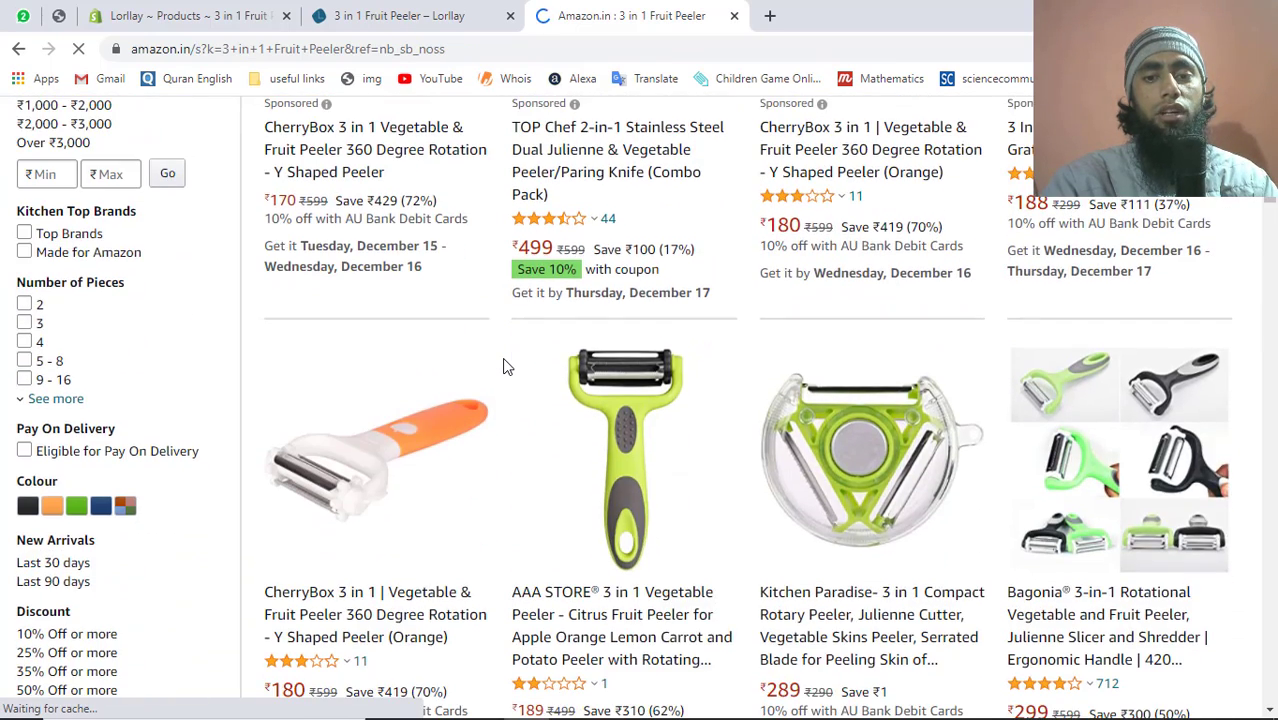
click(818, 485)
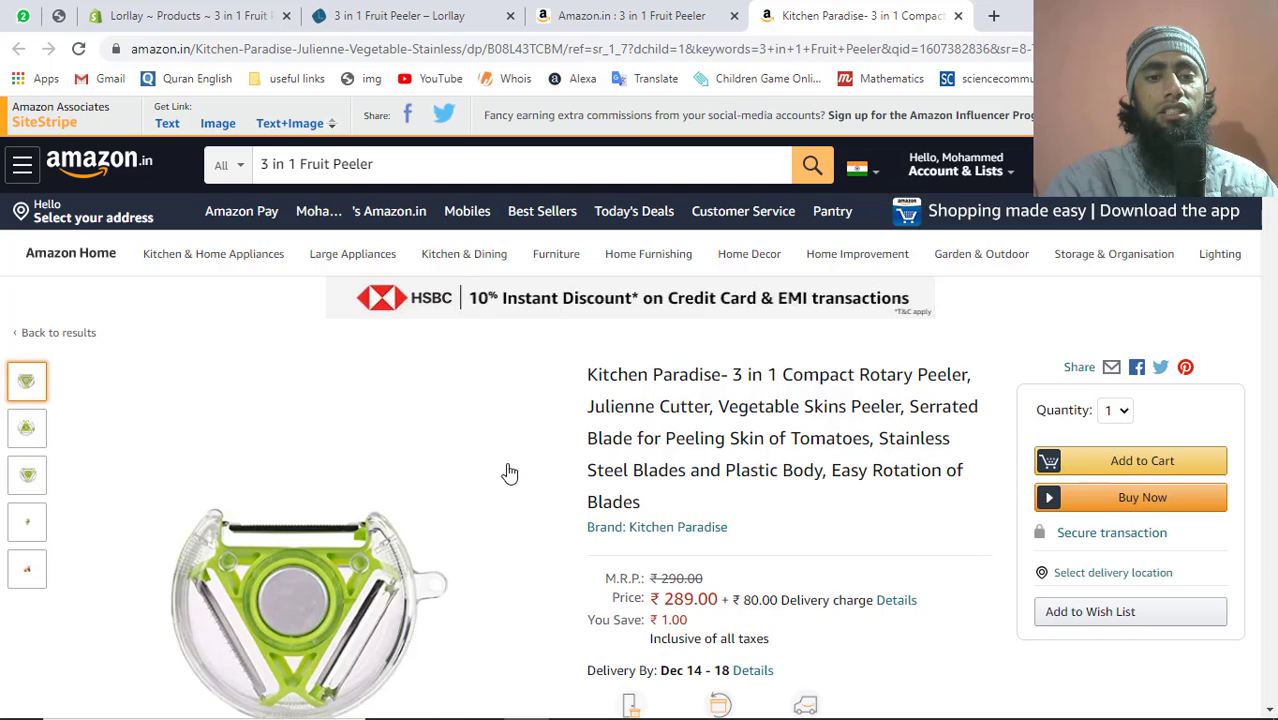
scroll(510, 473, down, 4)
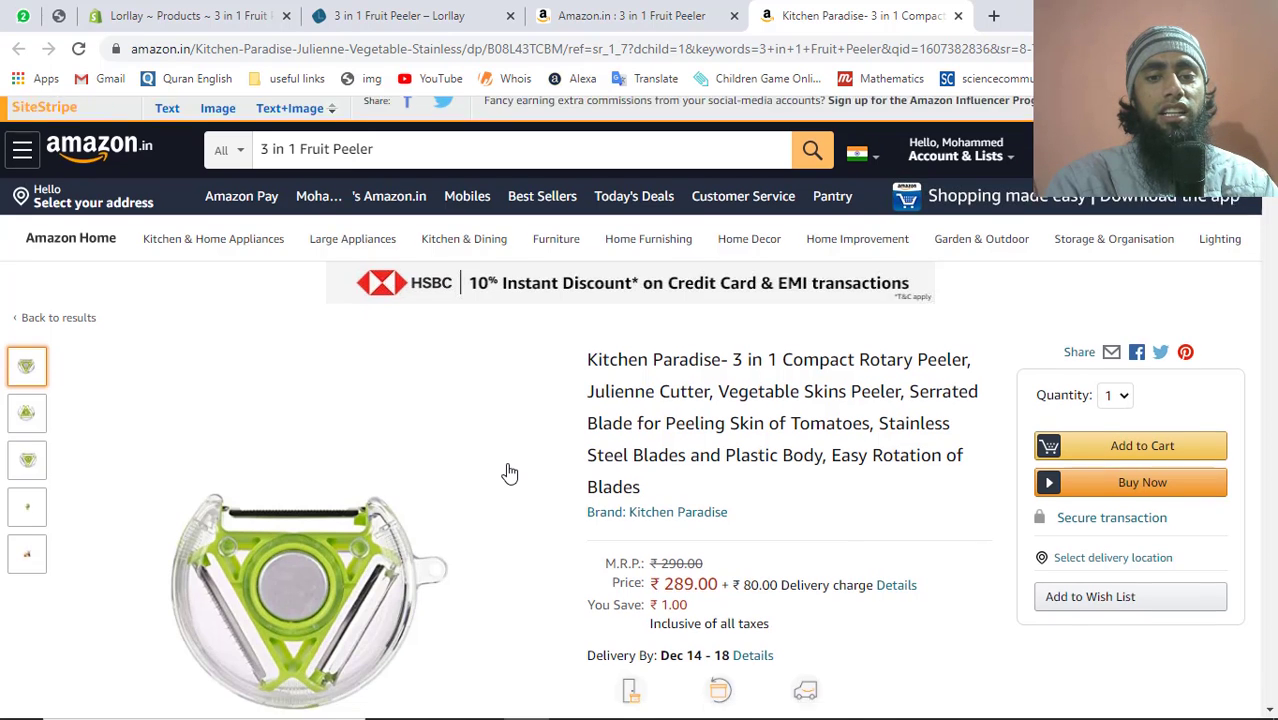
scroll(510, 473, up, 4)
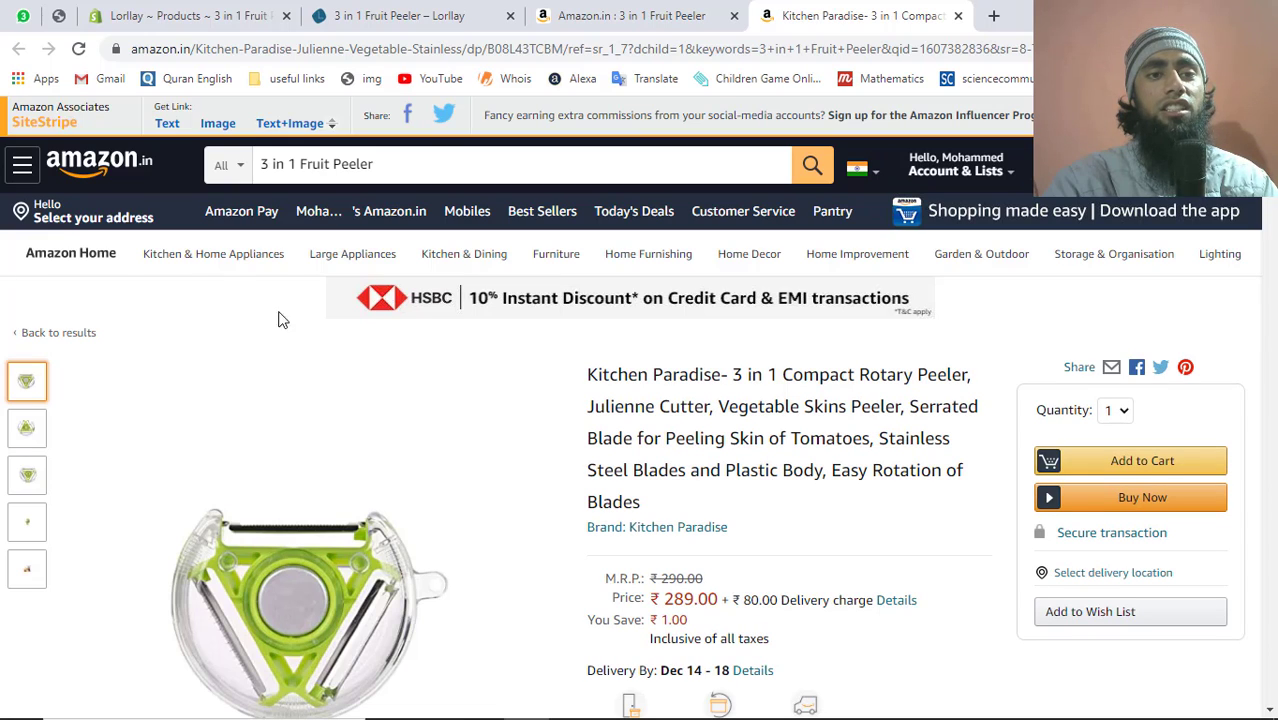
Step: Generate a short affiliate text link for the peeler listing with SiteStripe and copy it
click(167, 123)
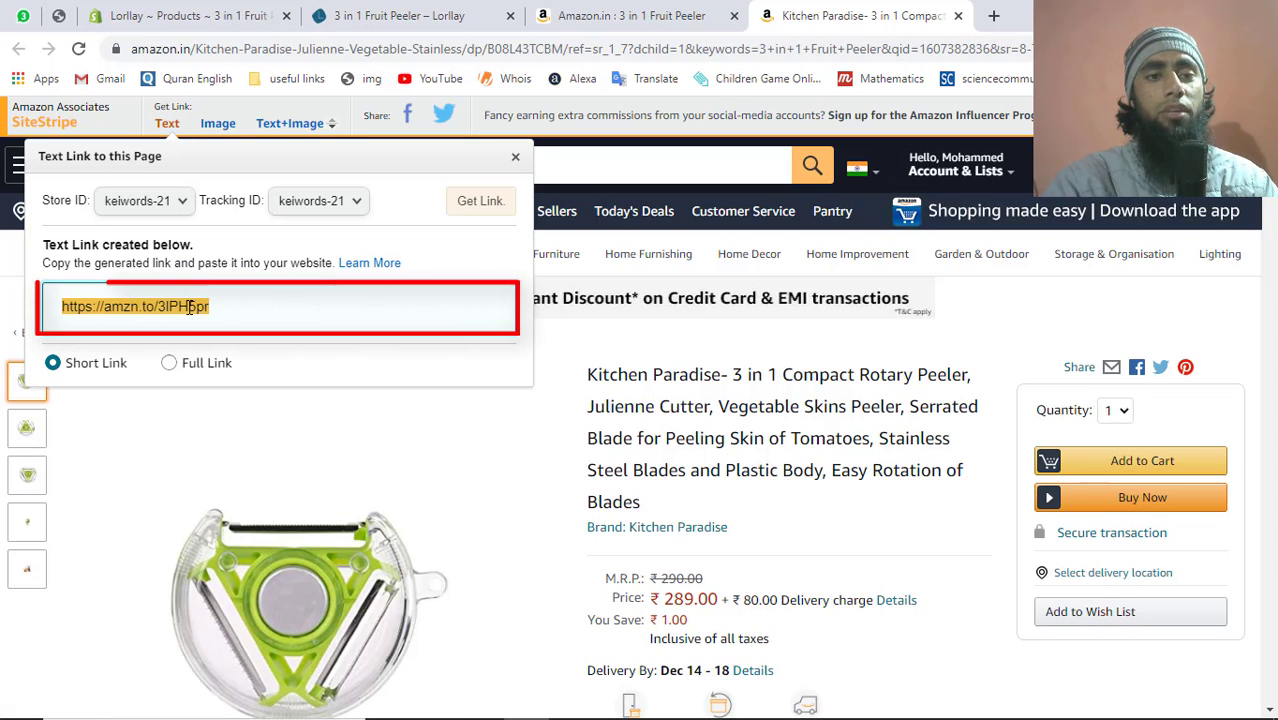
right_click(190, 308)
click(222, 330)
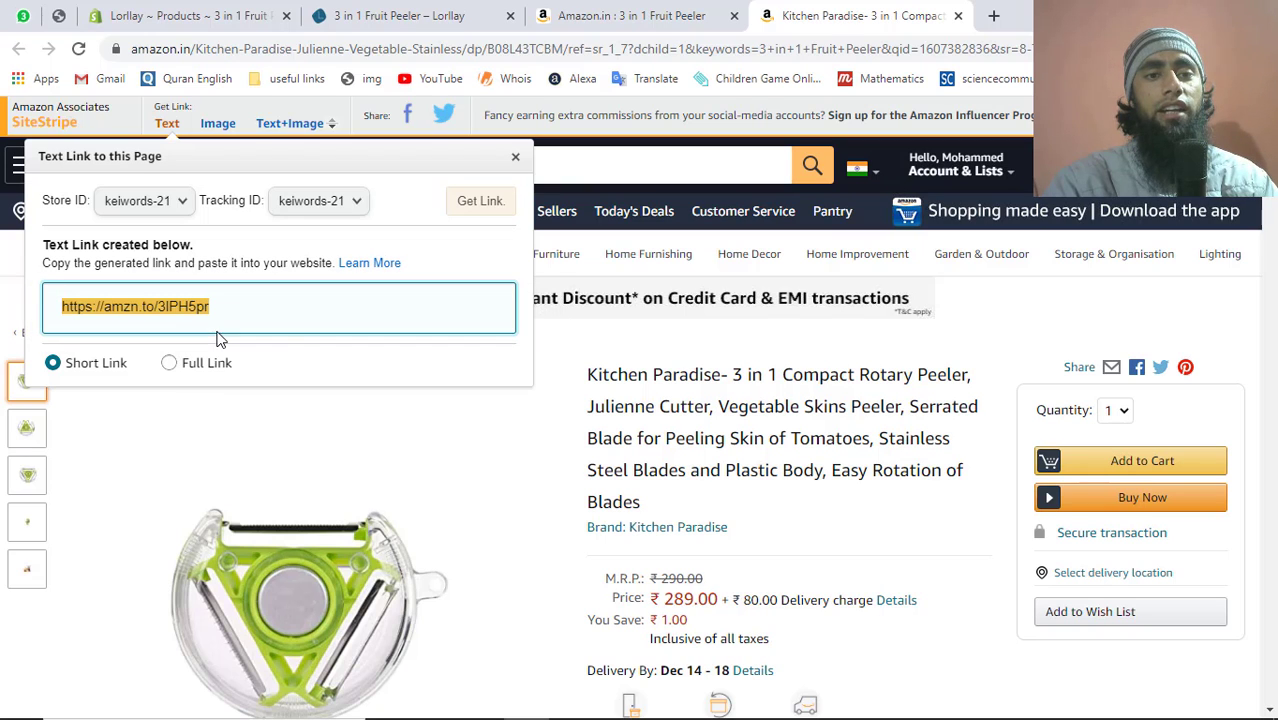
click(199, 12)
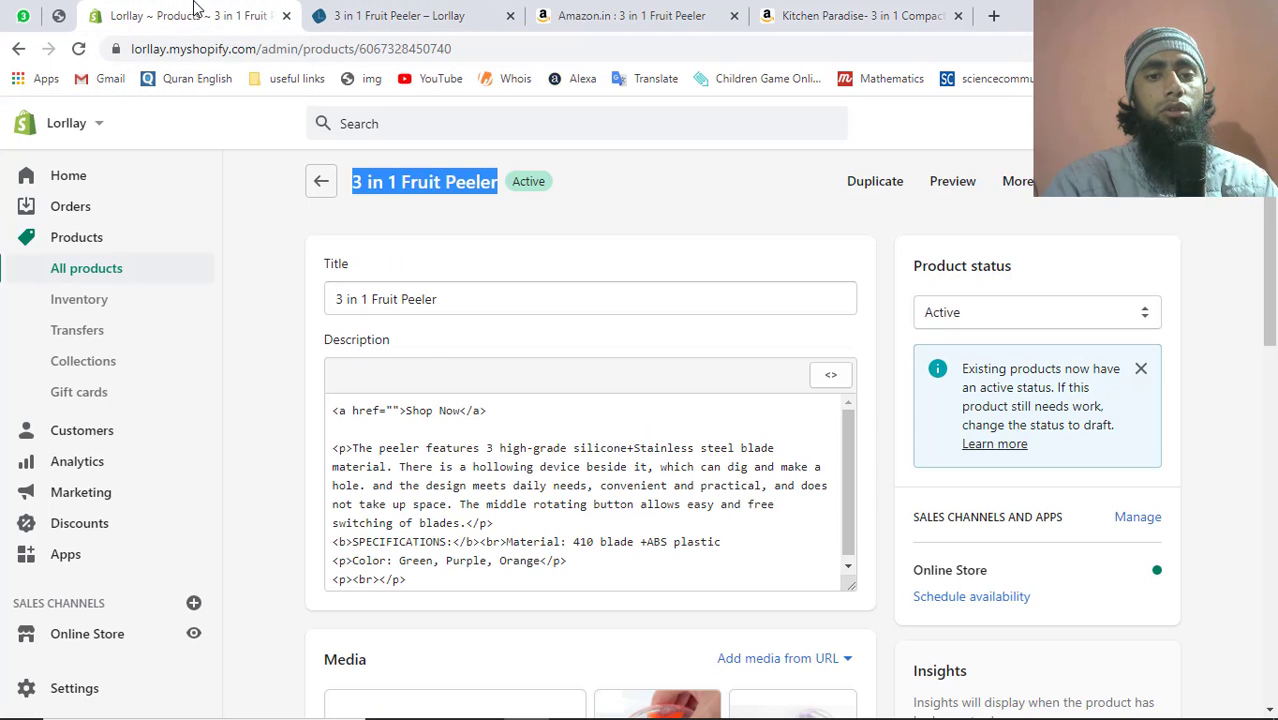
click(394, 410)
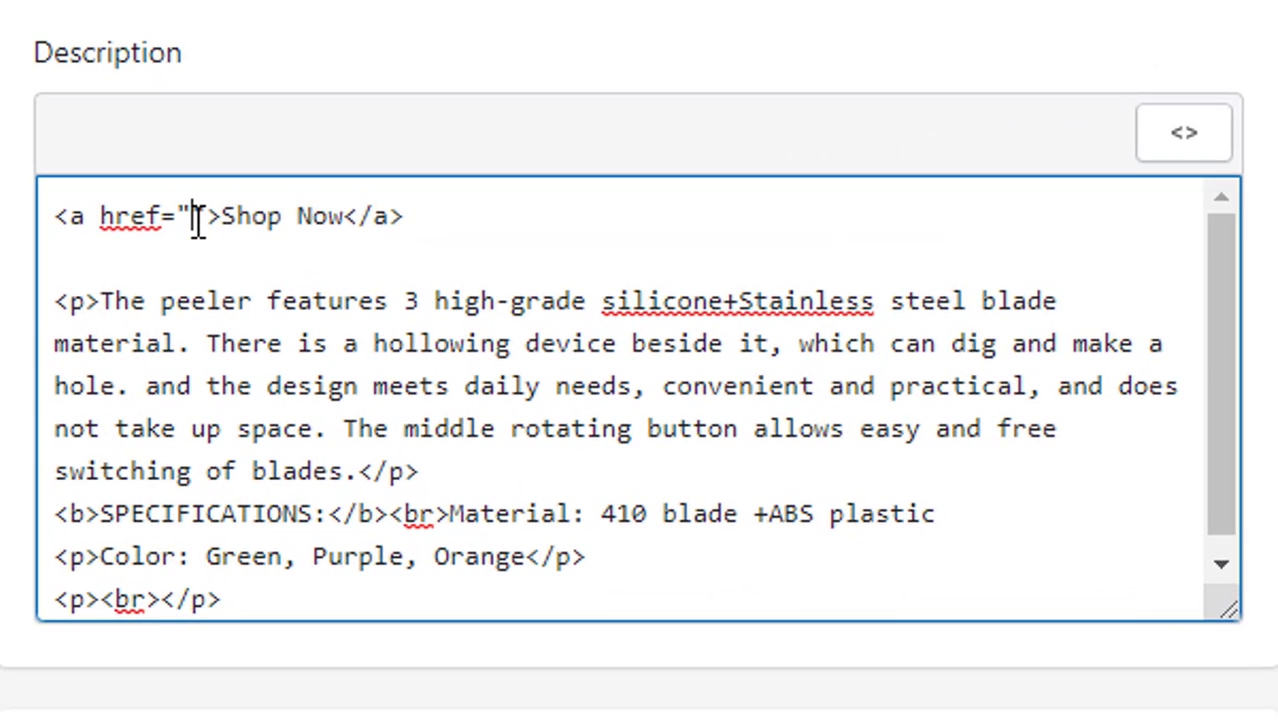
key(ctrl+v)
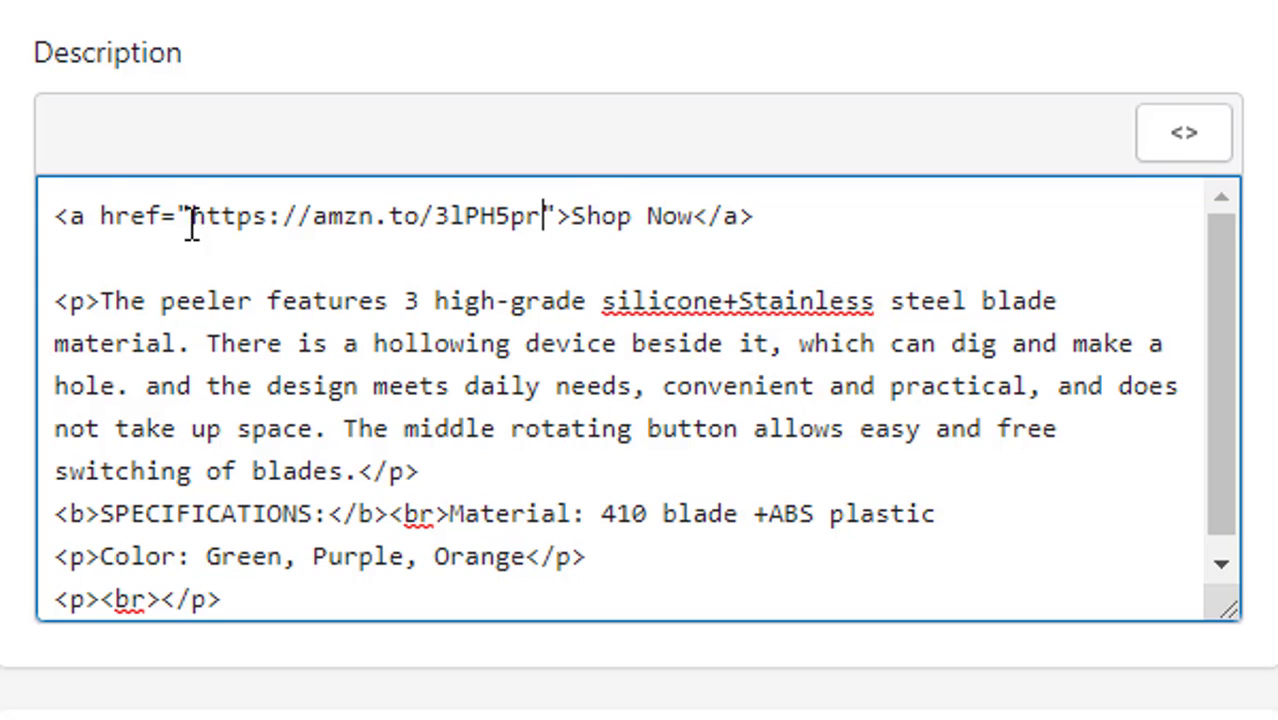
Step: Insert the opening tag <div class="affiliate-link"> directly before the Shop Now link in the description HTML
click(57, 213)
text(<>)
key(Left)
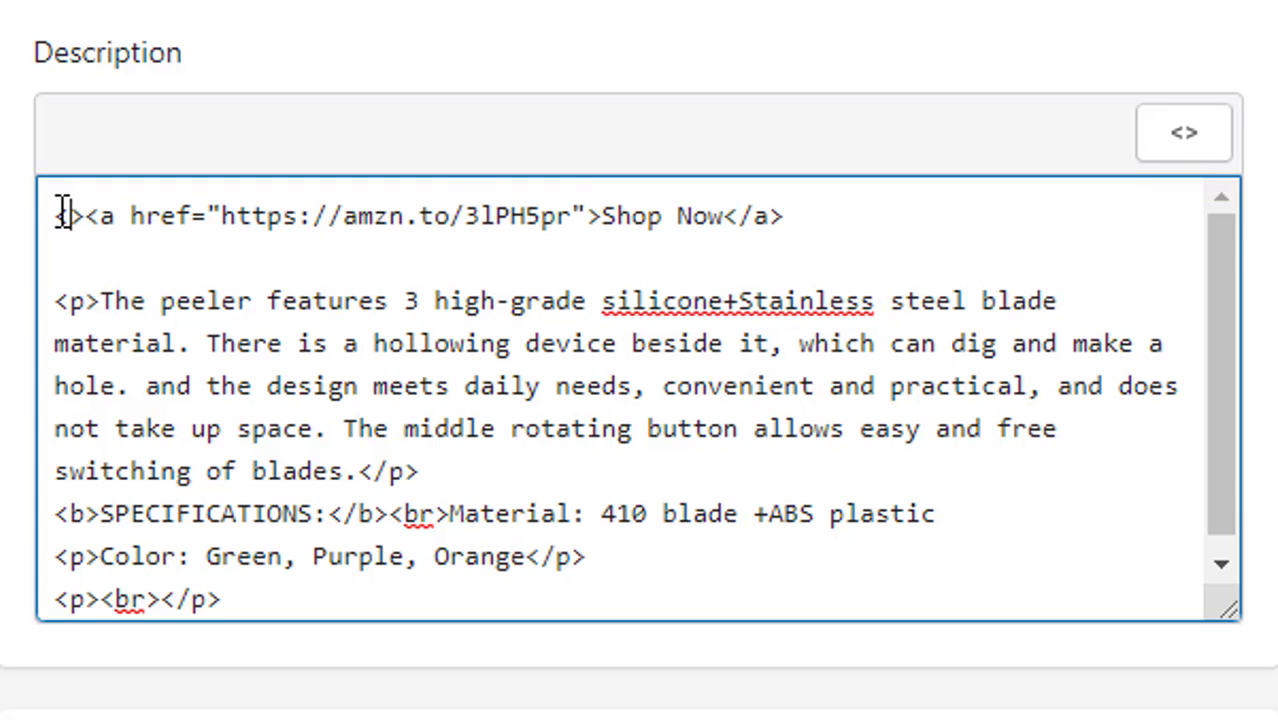
text(div )
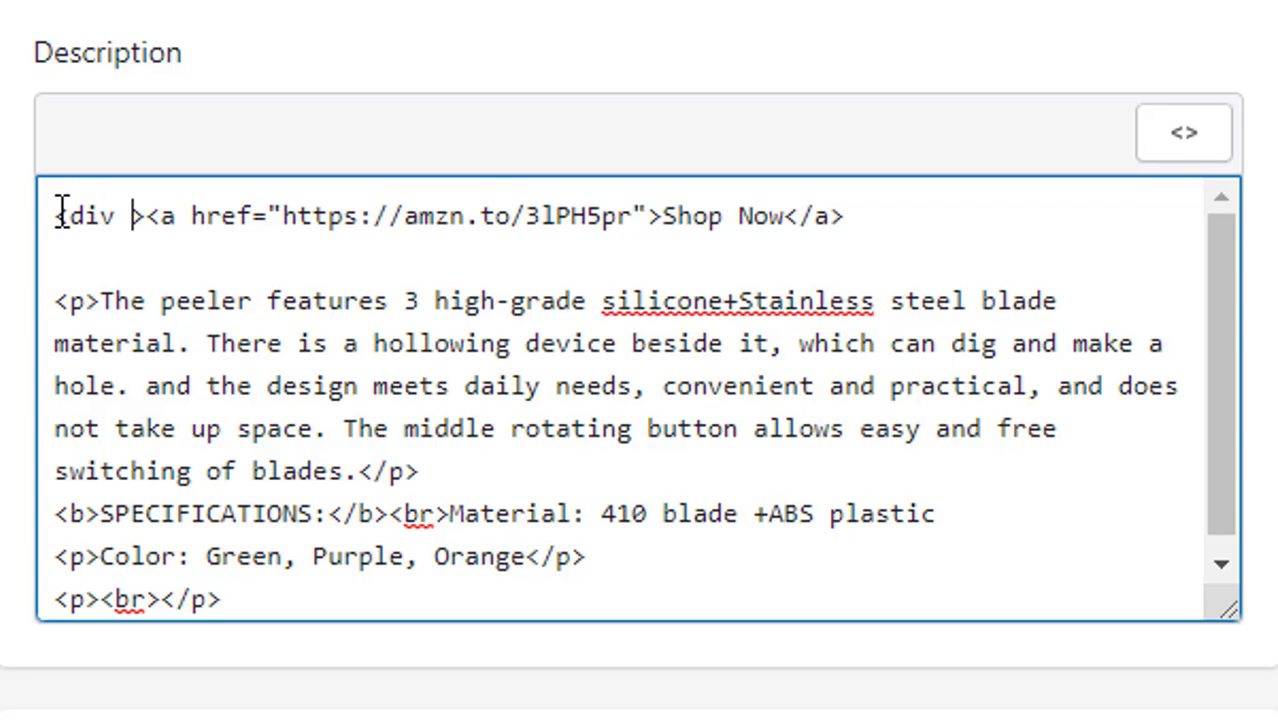
text(class)
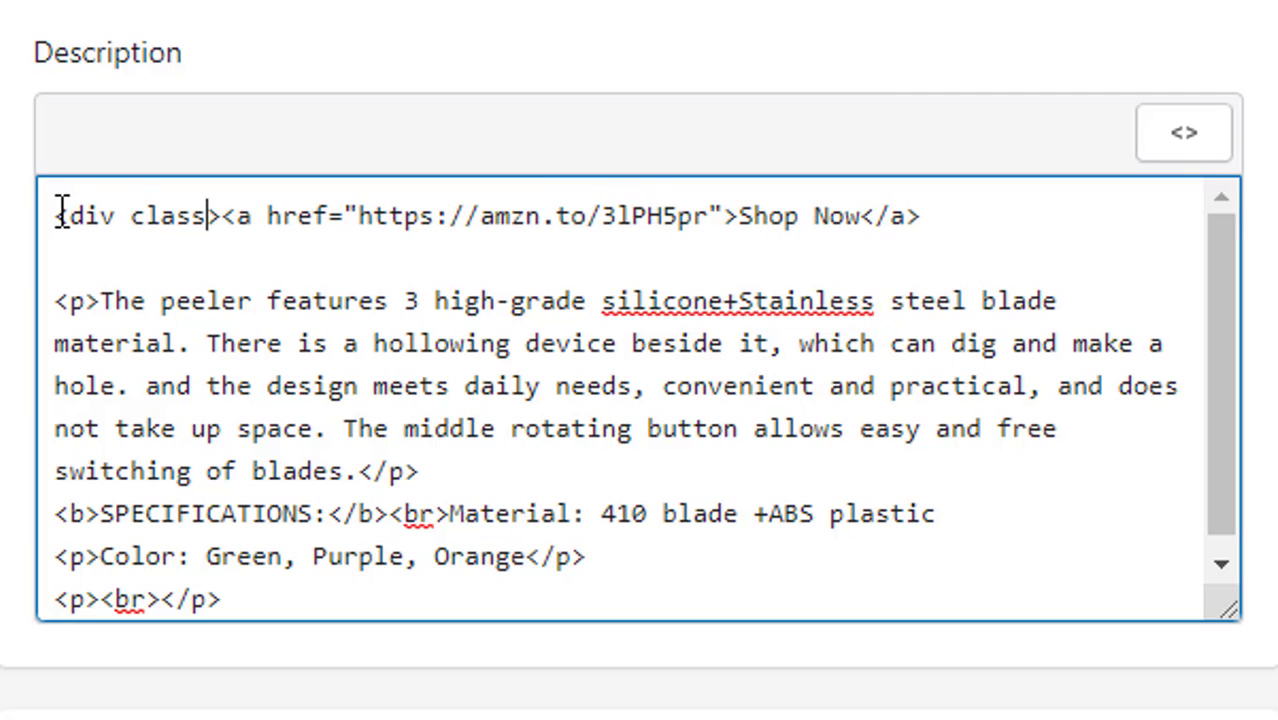
text(="")
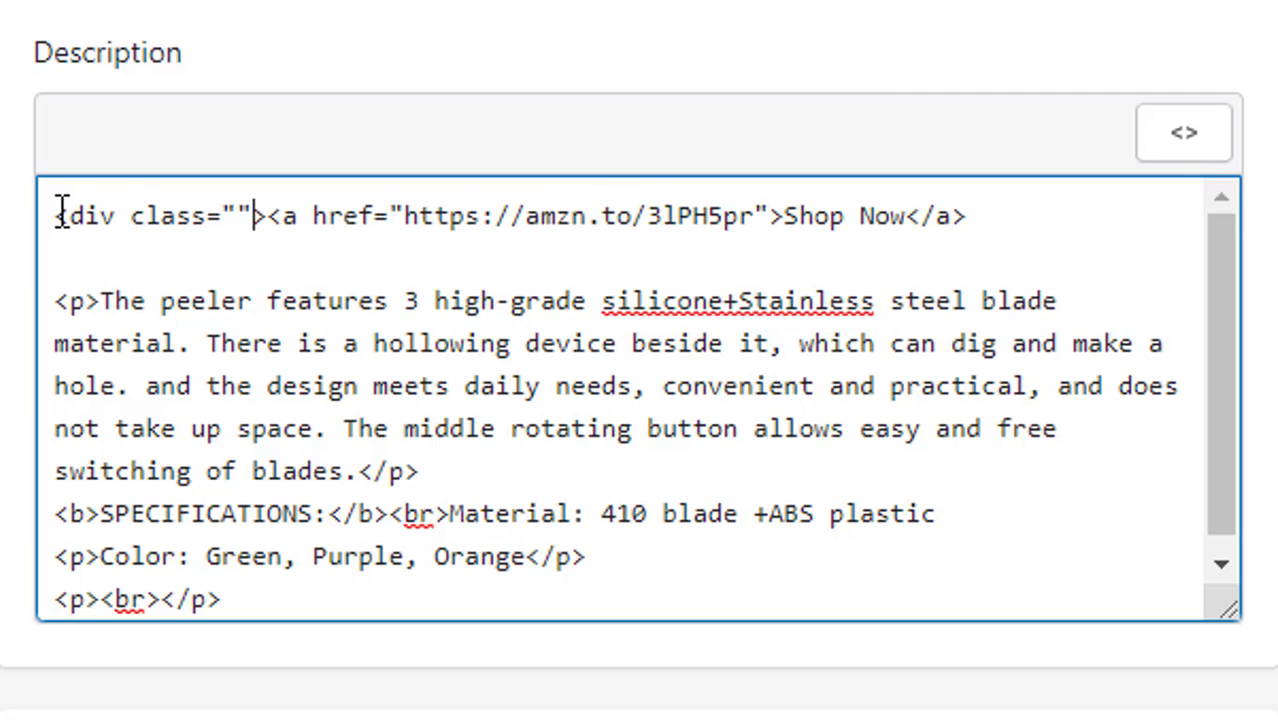
key(Left)
text(affili)
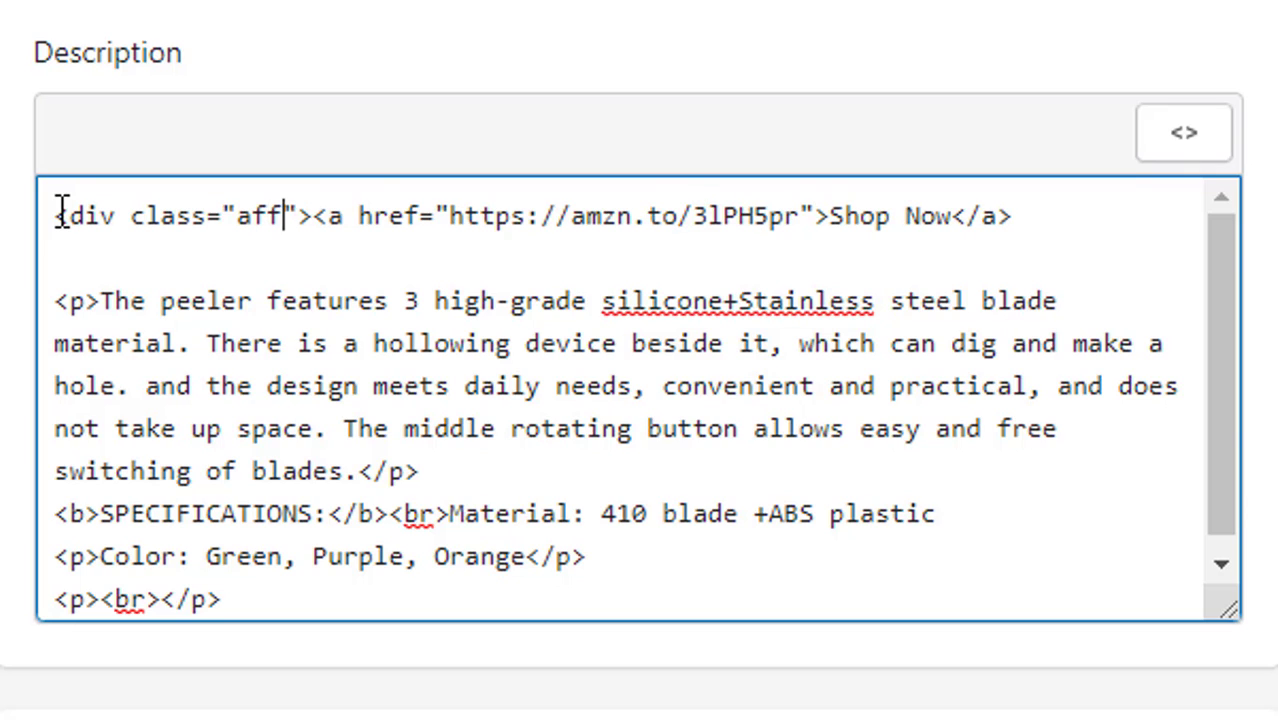
text(ate-)
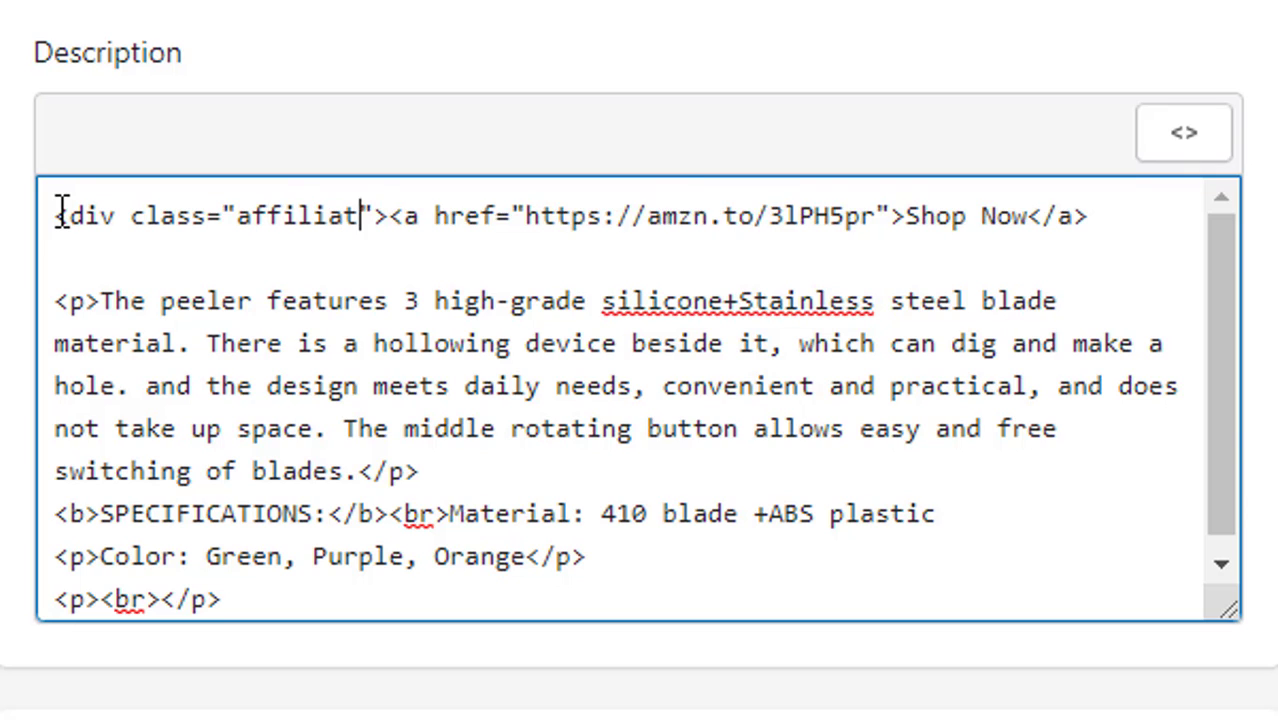
text(link)
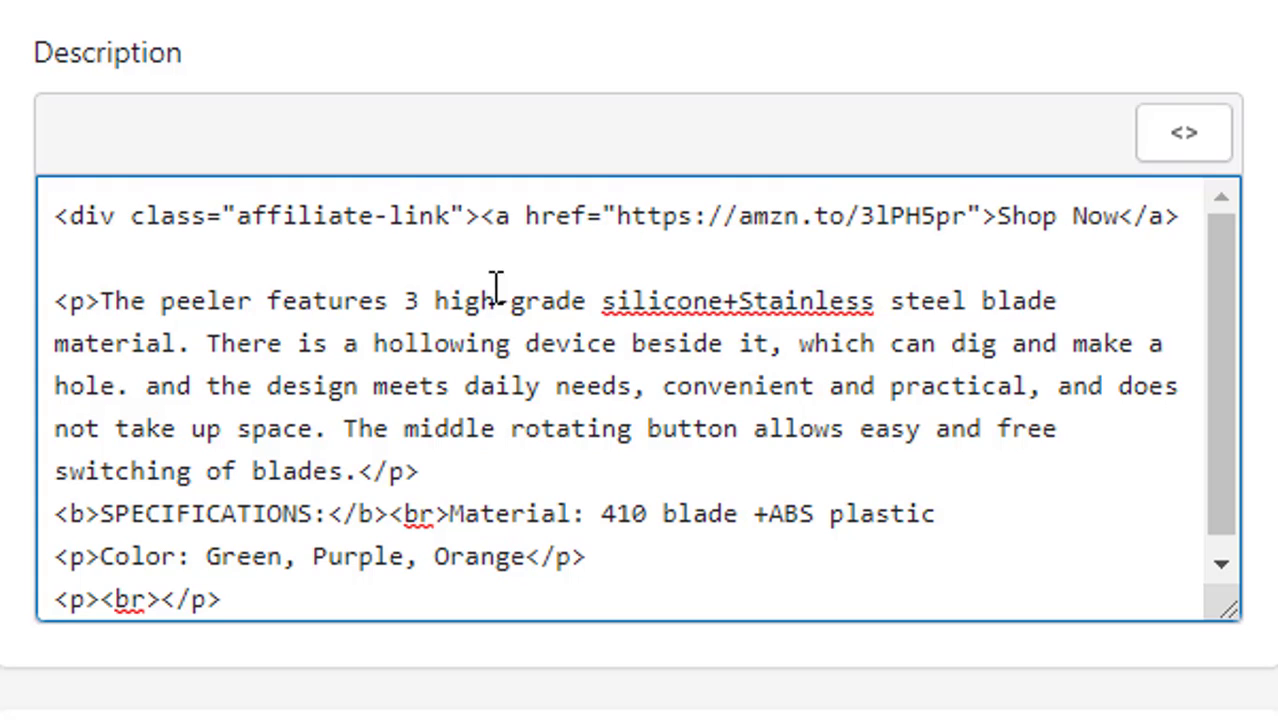
Step: Add the closing </div> tag on a new line after the Shop Now link
click(1190, 217)
key(Return)
text(</a><)
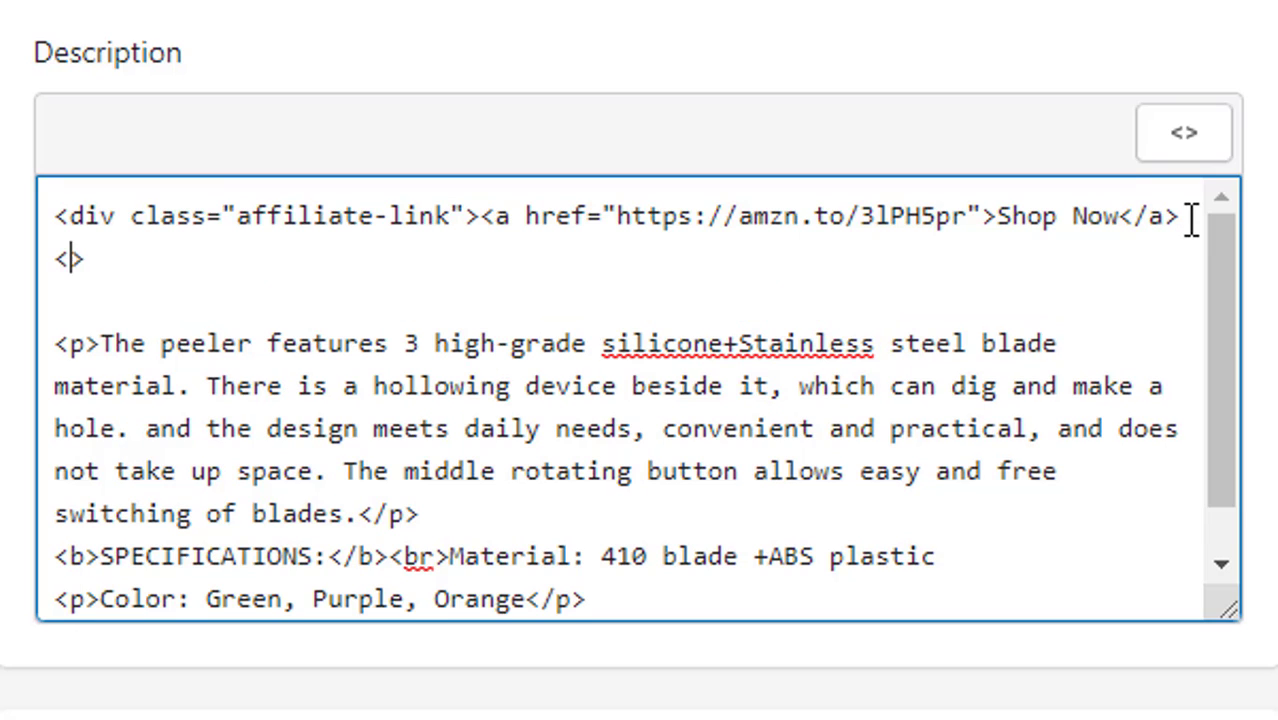
text(/div>)
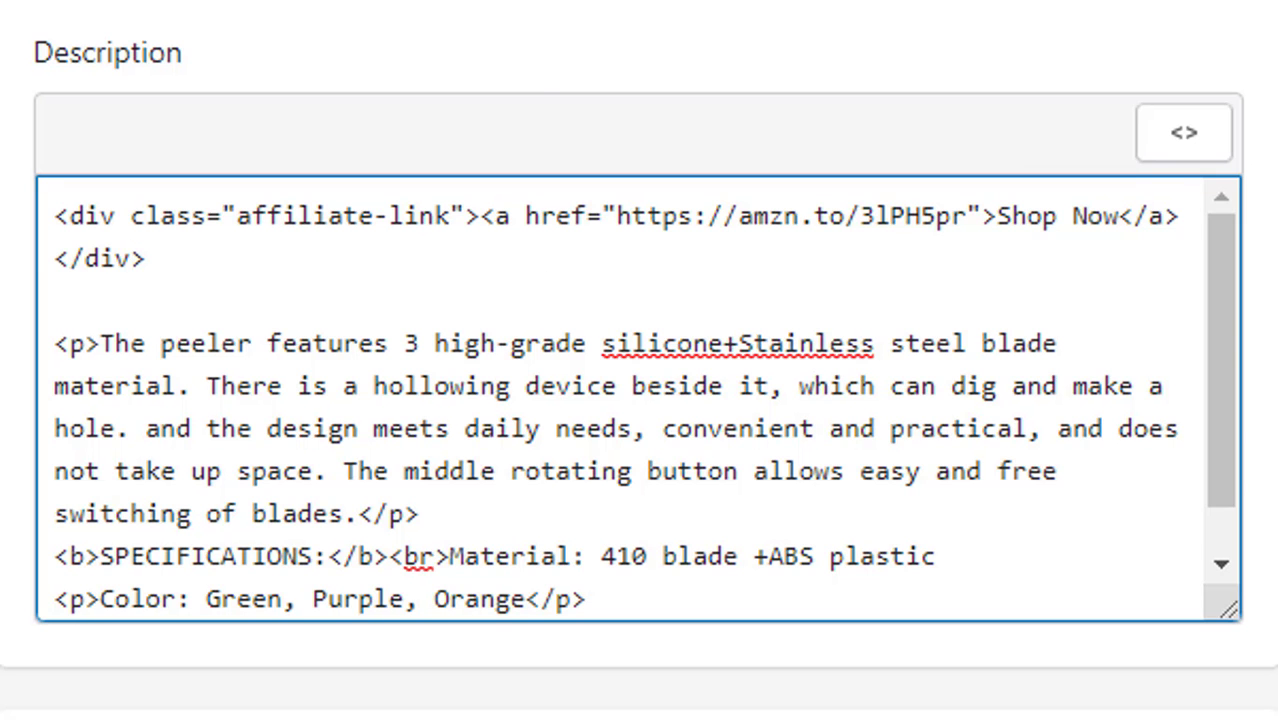
key(Tab)
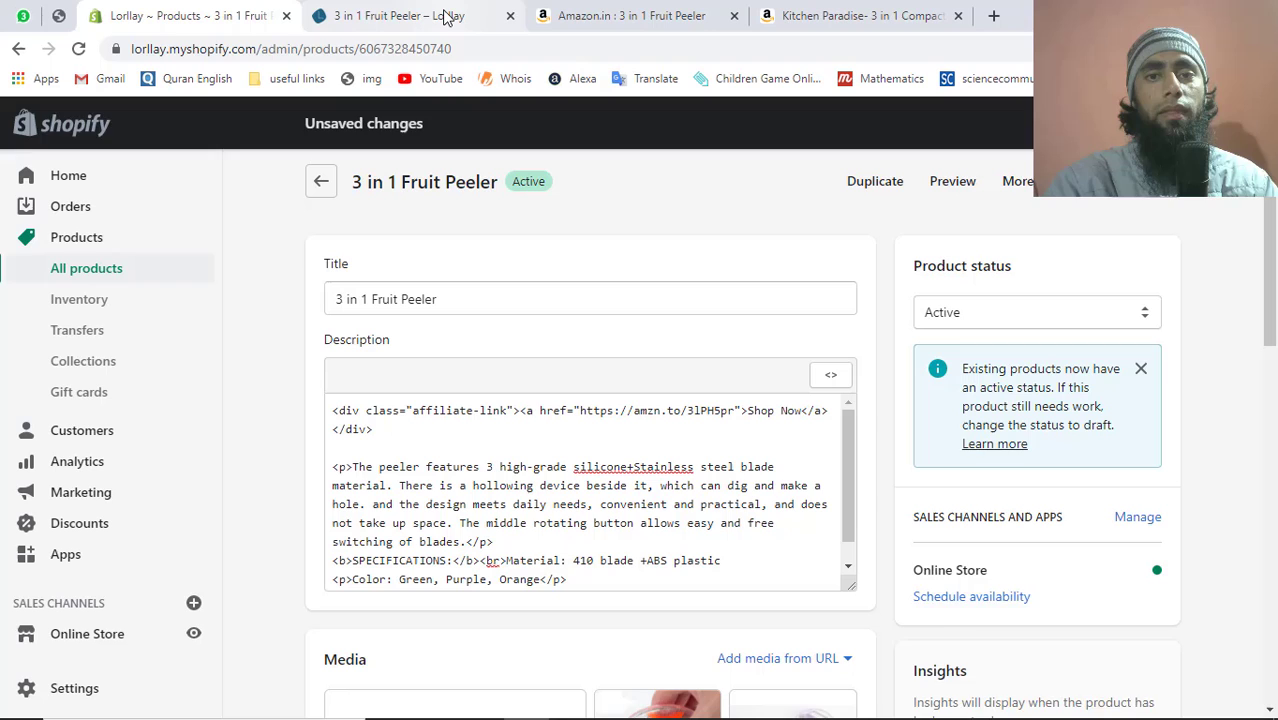
Step: Save the product's description changes and reload the storefront preview to check the Shop Now link
key(ctrl+s)
click(447, 18)
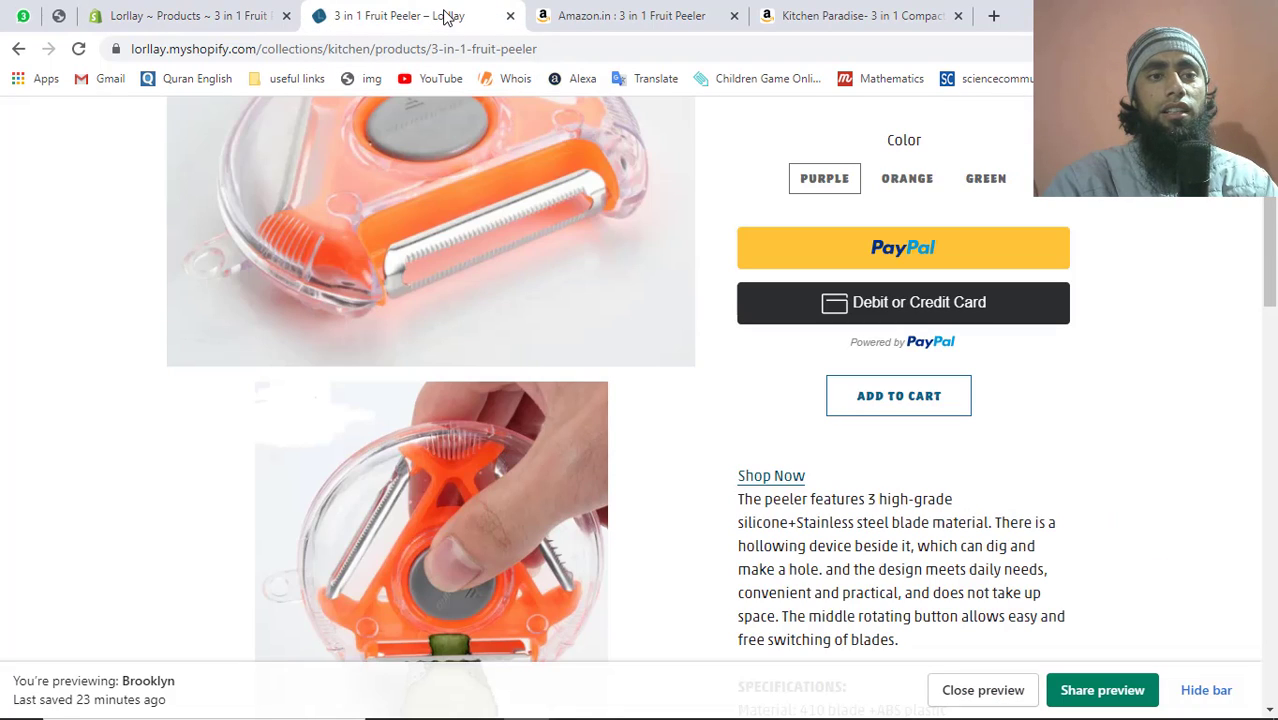
click(78, 52)
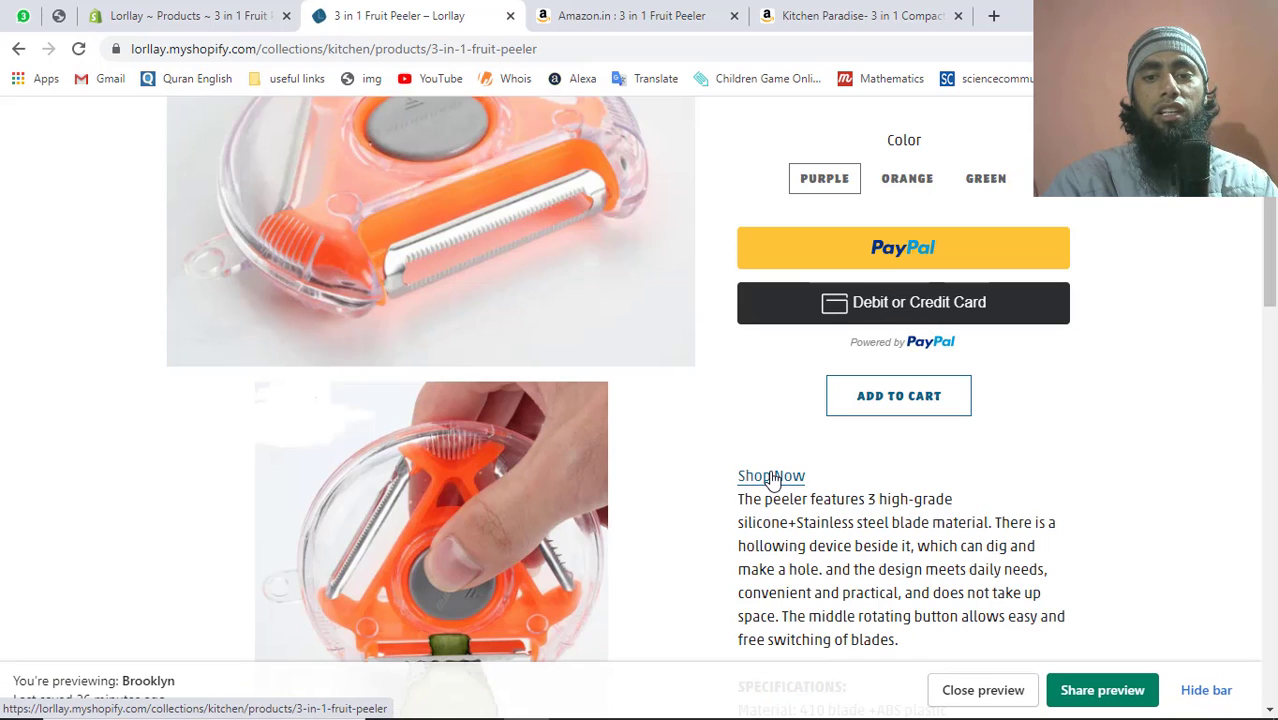
click(772, 477)
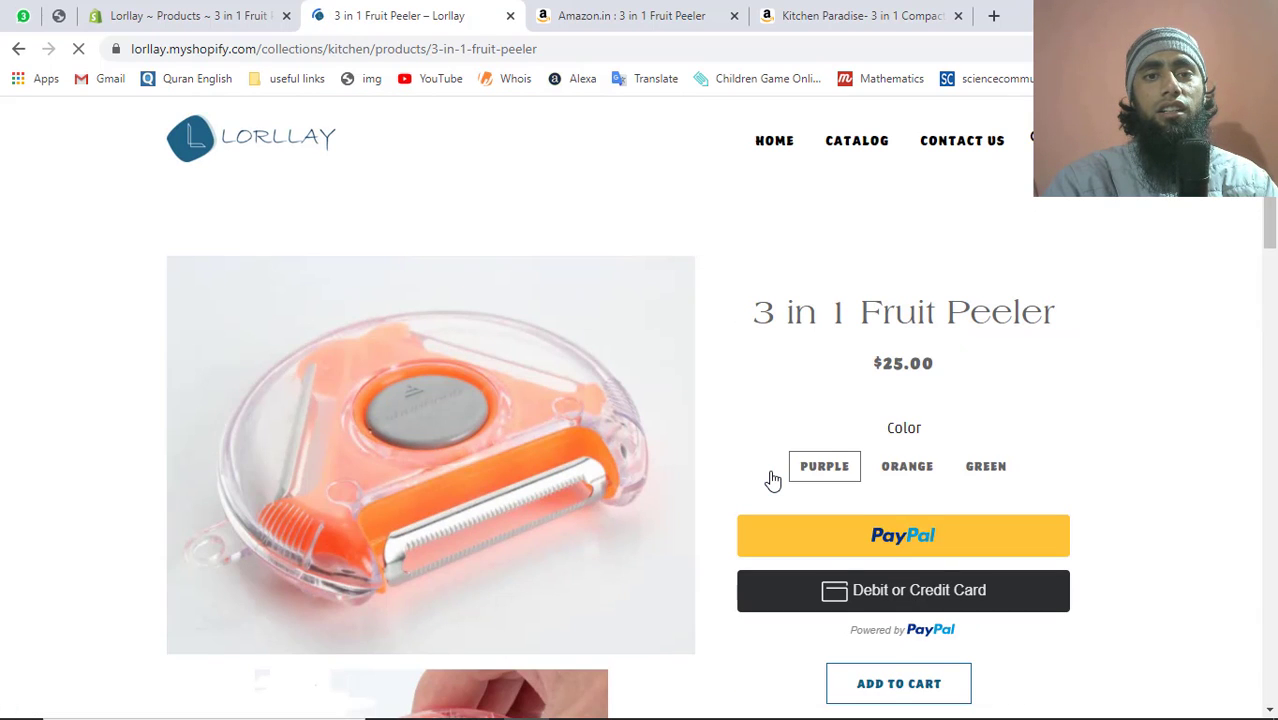
scroll(772, 480, down, 4)
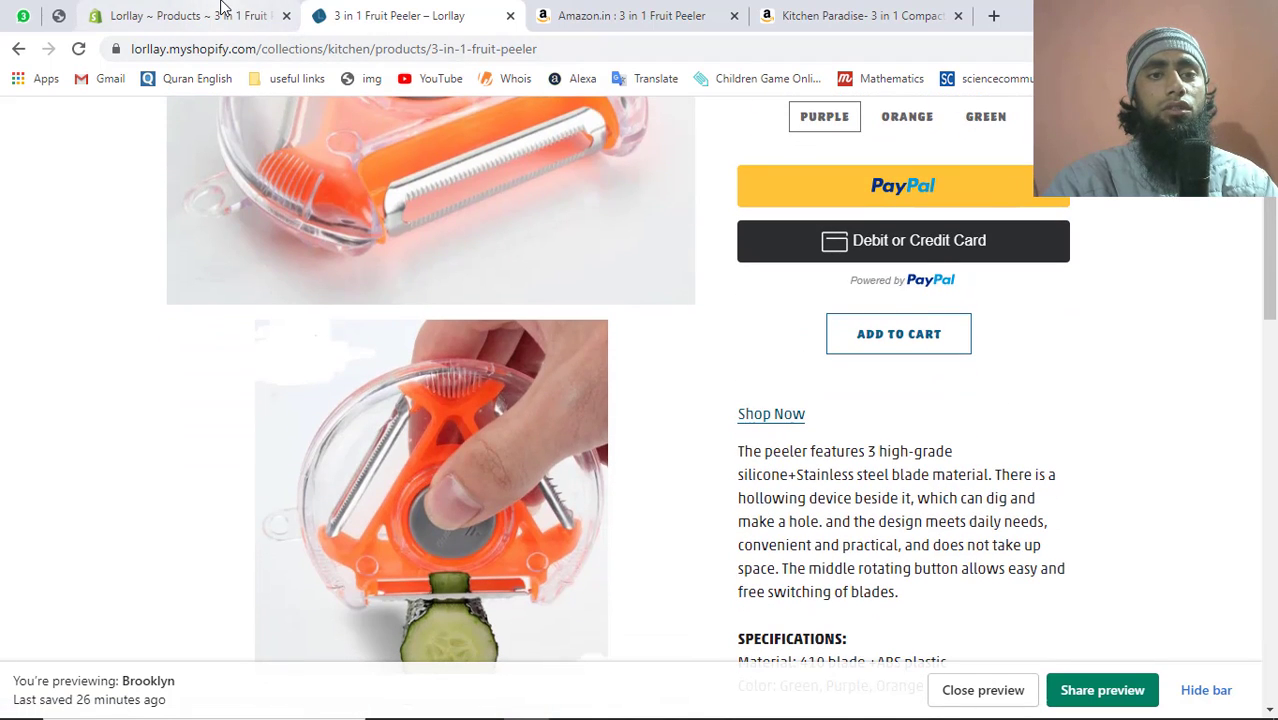
Step: Reload the storefront preview again, follow the Shop Now link and look over the Amazon listing it opens
click(223, 10)
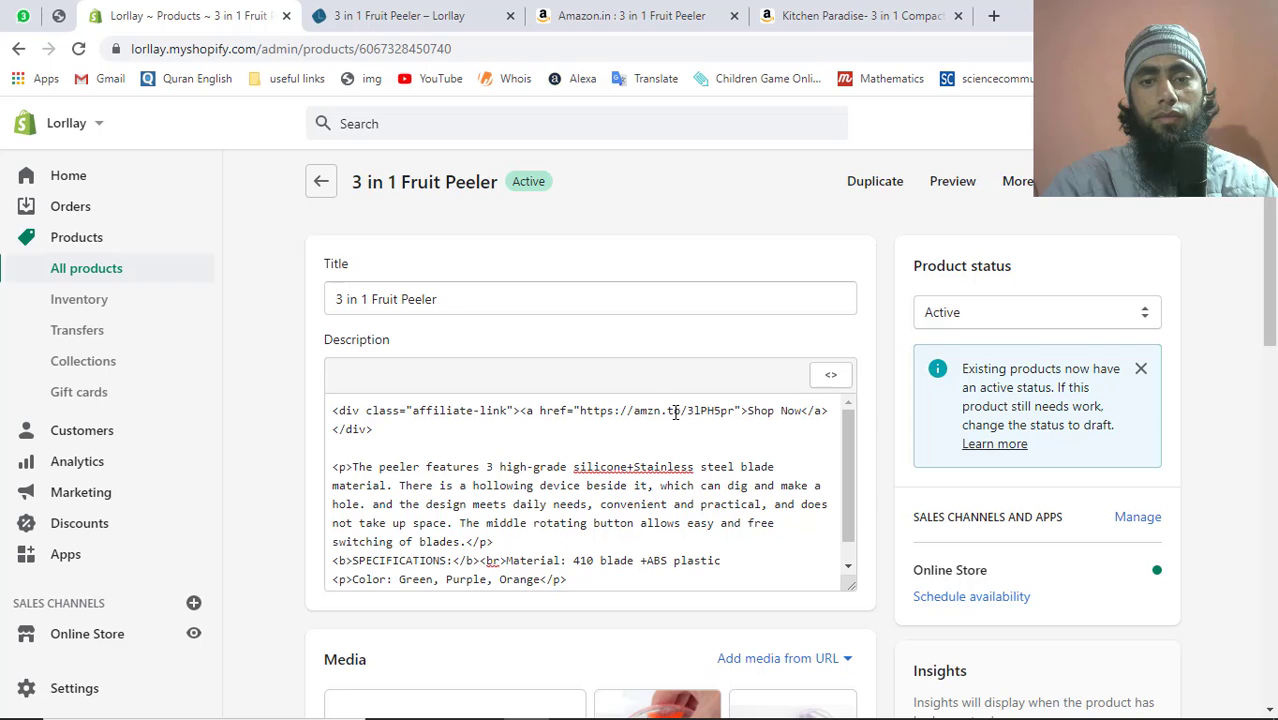
click(418, 10)
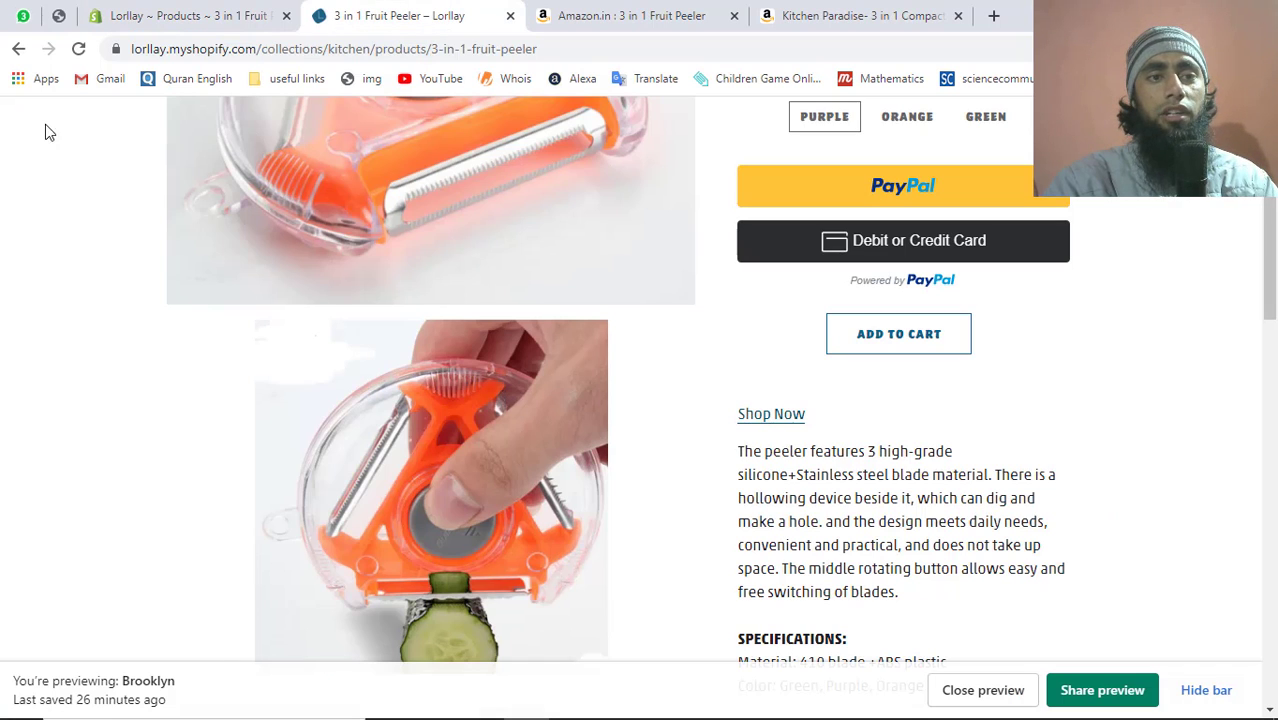
click(78, 49)
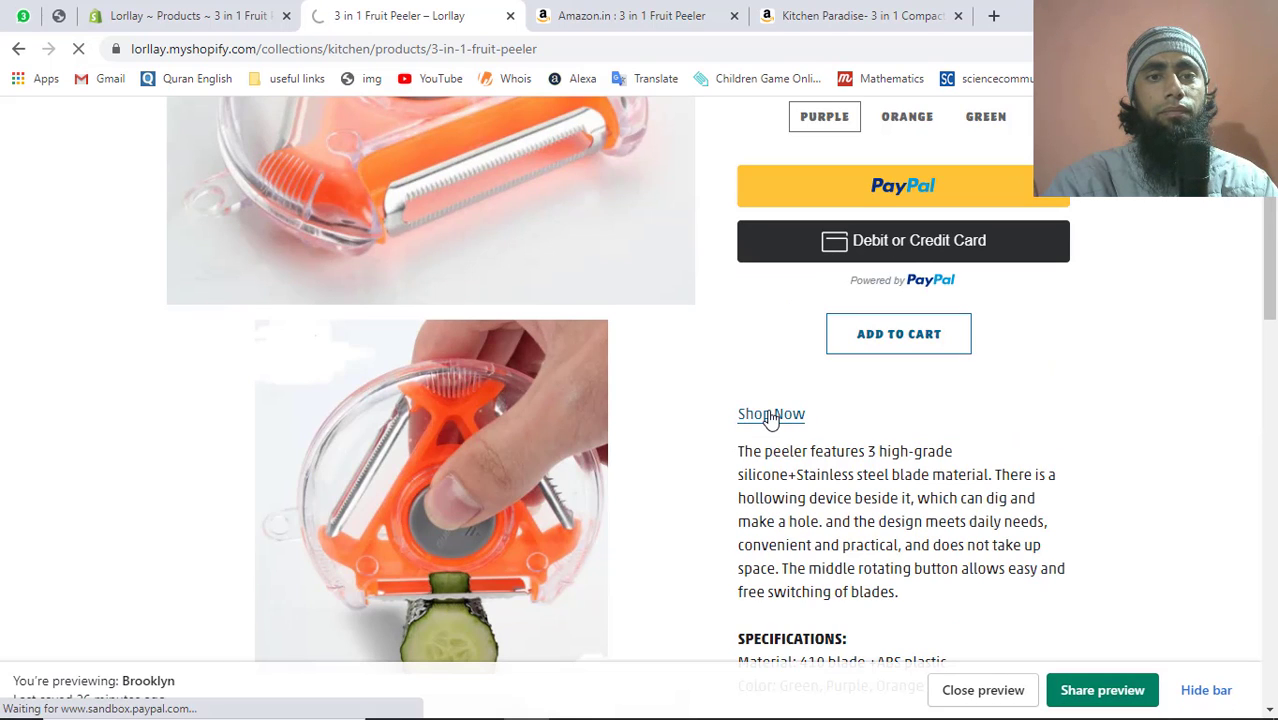
click(771, 416)
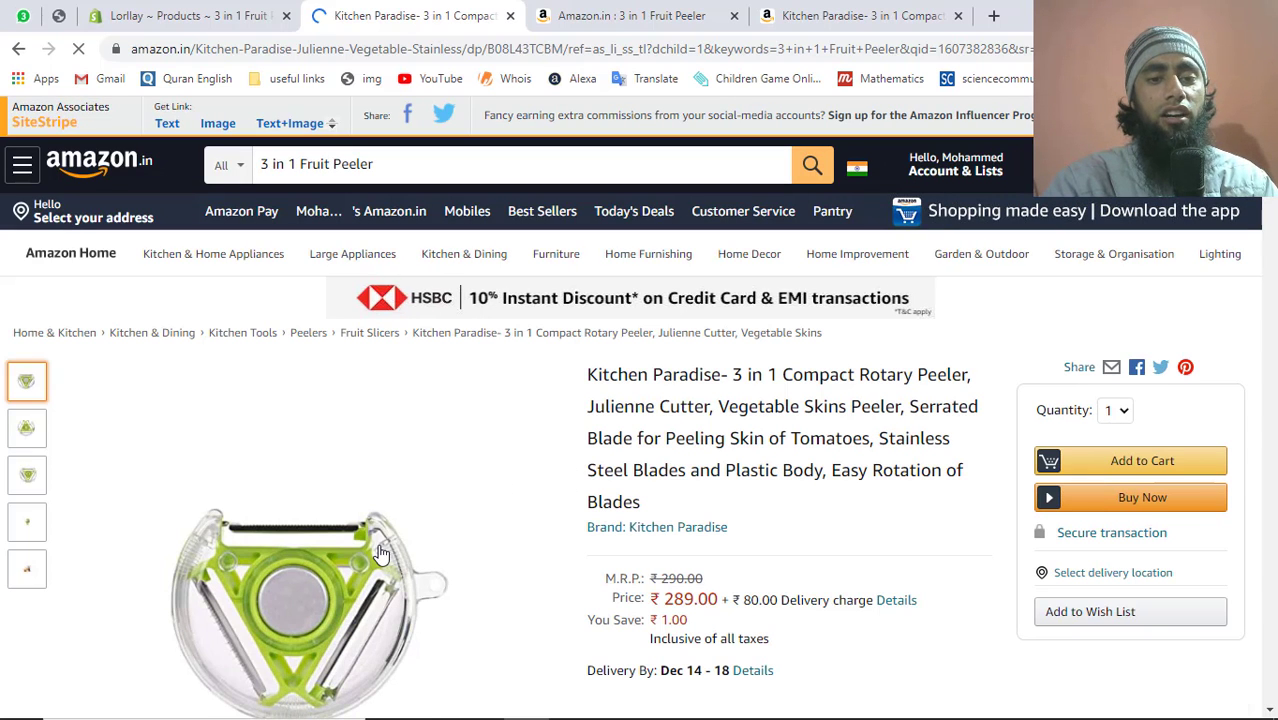
scroll(380, 550, down, 2)
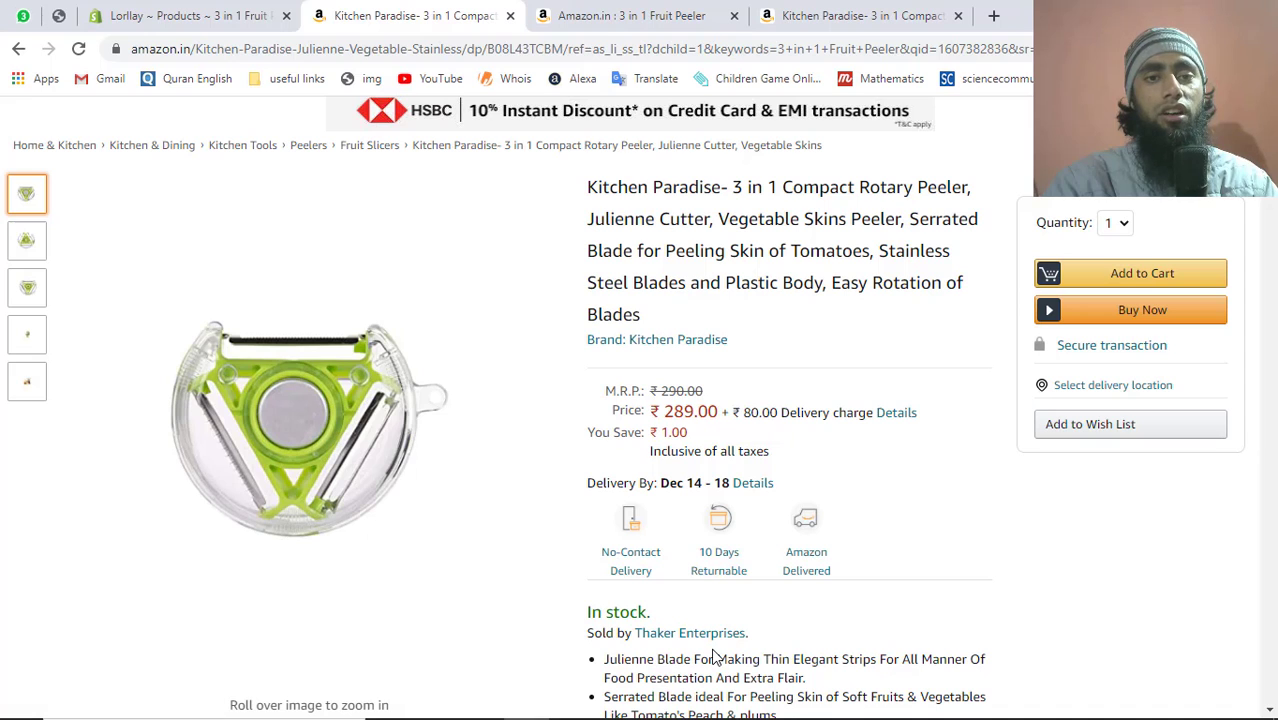
scroll(600, 500, up, 3)
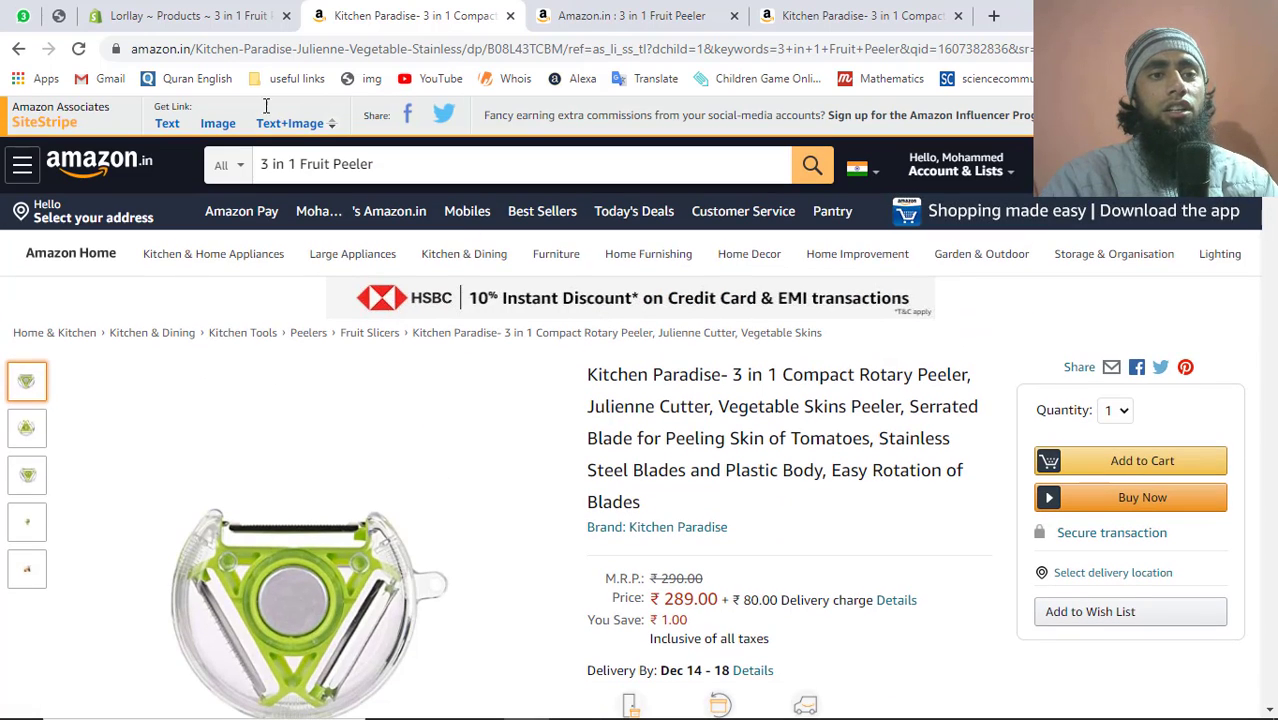
Step: Return to the 3 in 1 Fruit Peeler preview, inspect the Shop Now link's element and close the developer tools
click(181, 8)
click(400, 15)
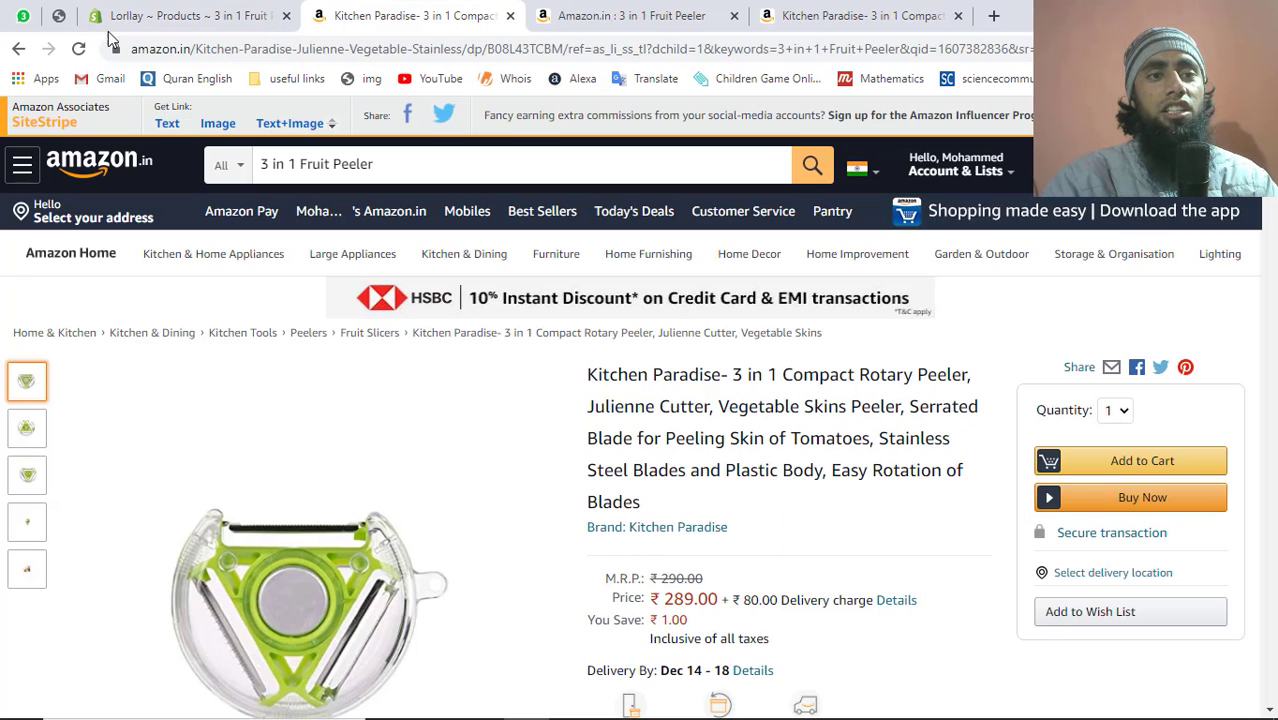
click(19, 49)
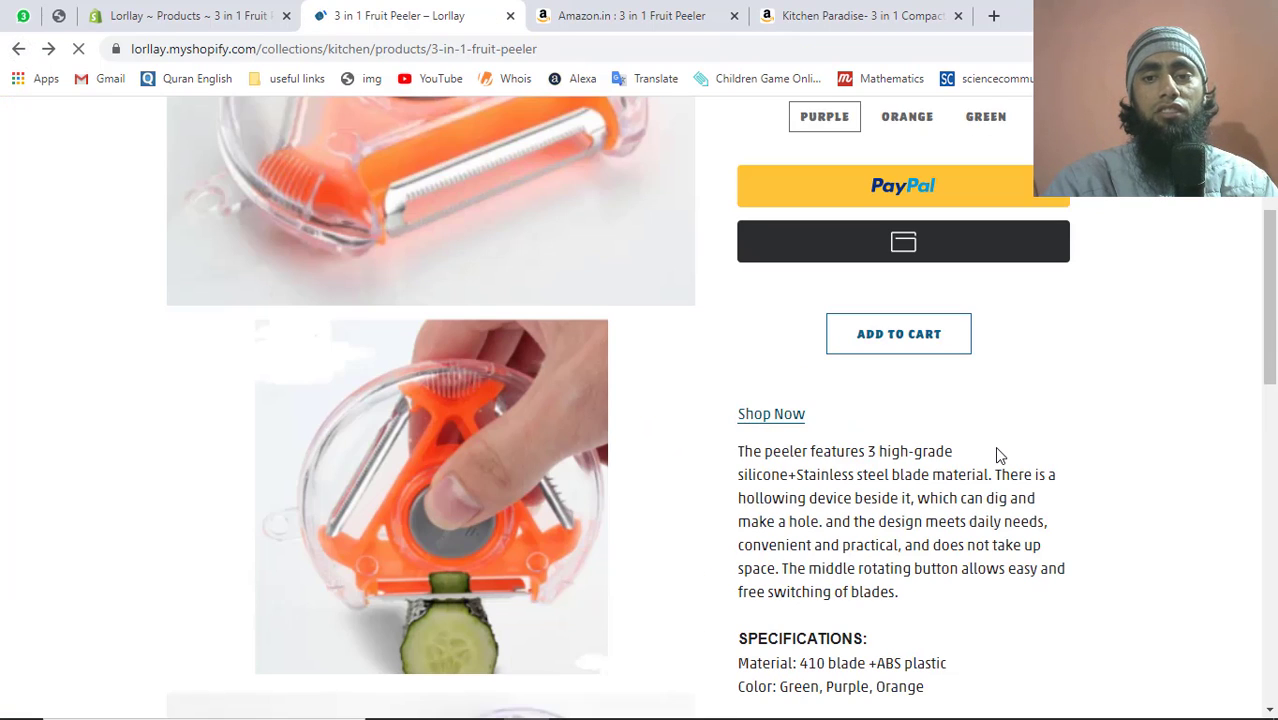
right_click(770, 417)
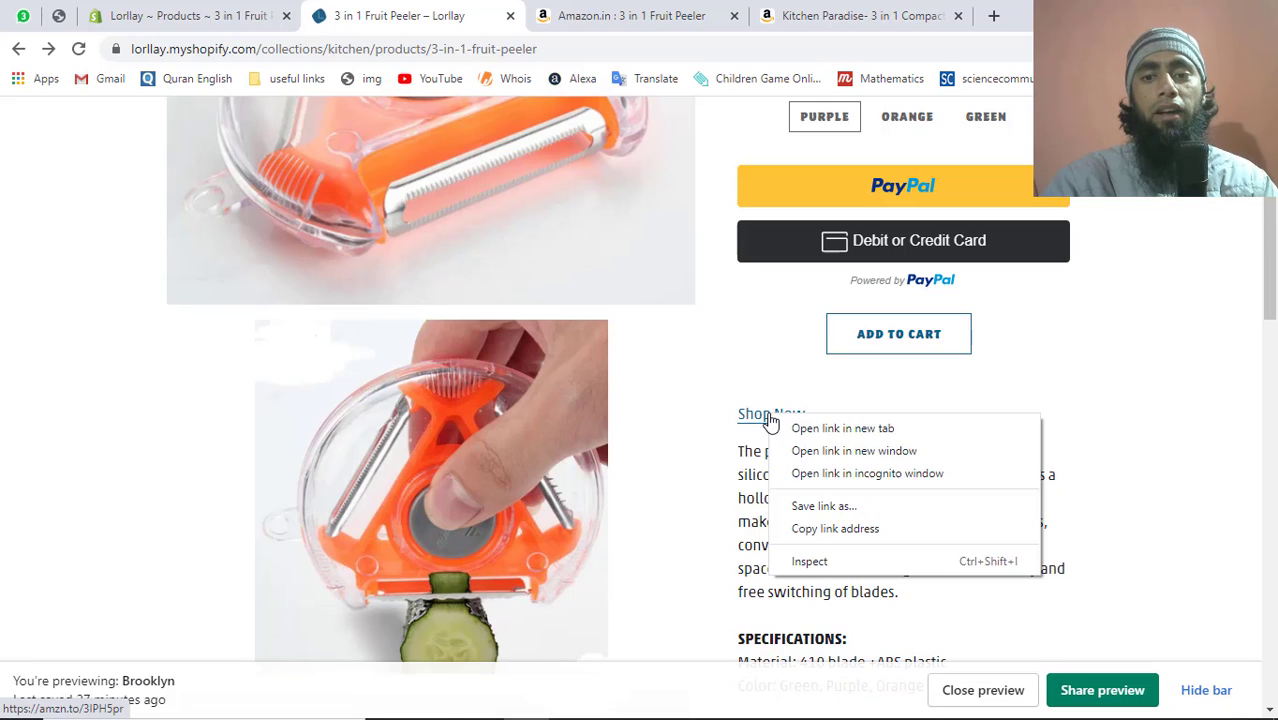
click(812, 561)
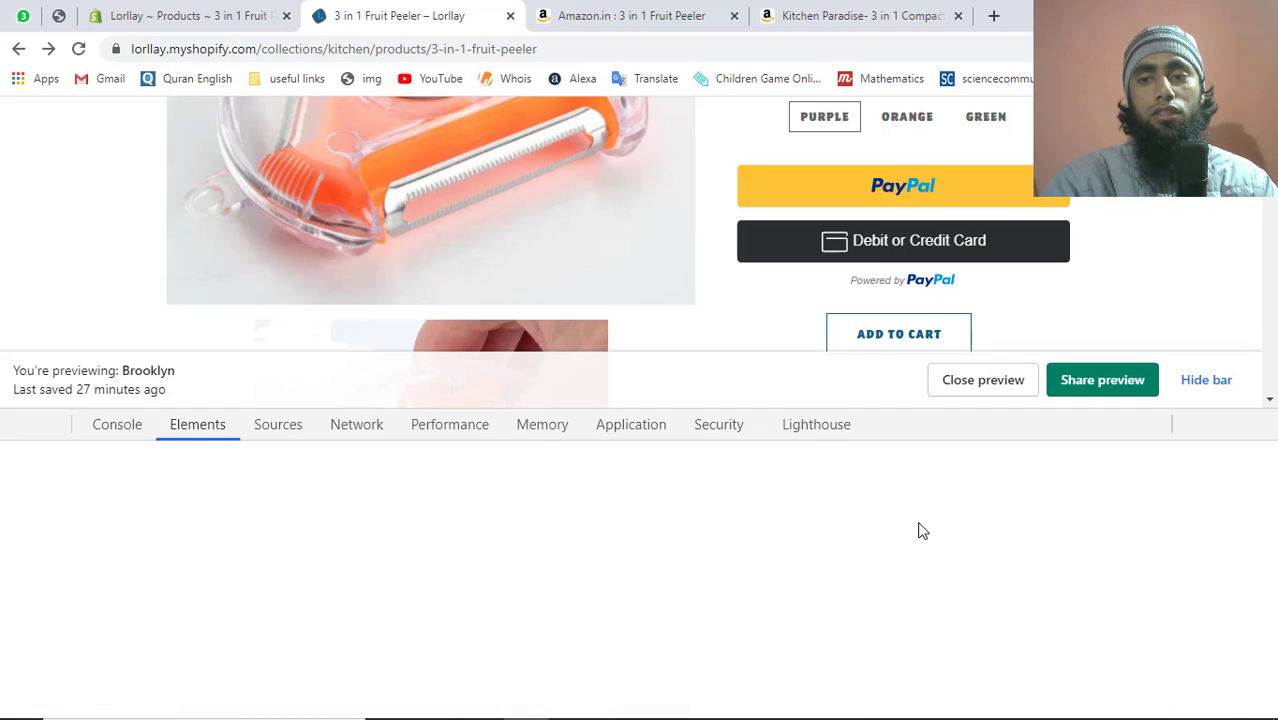
click(1260, 428)
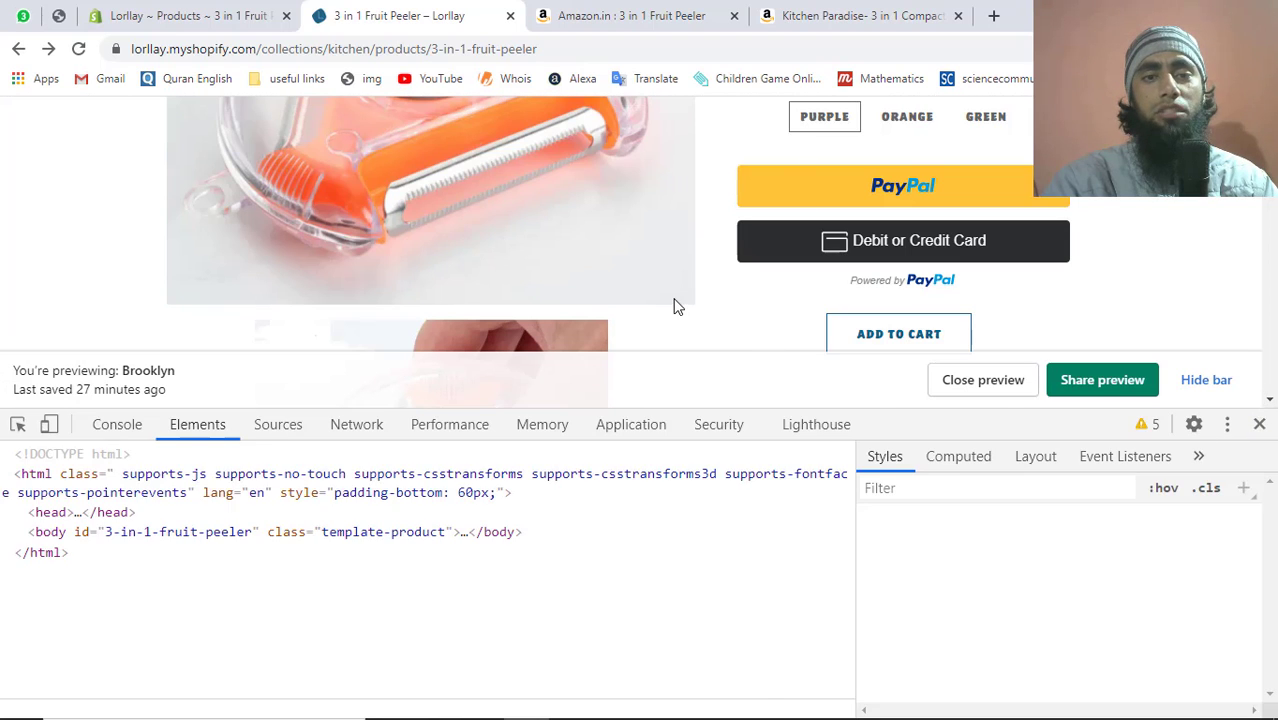
Step: Copy the class name affiliate-link from the opening div tag in the product's description HTML
click(140, 10)
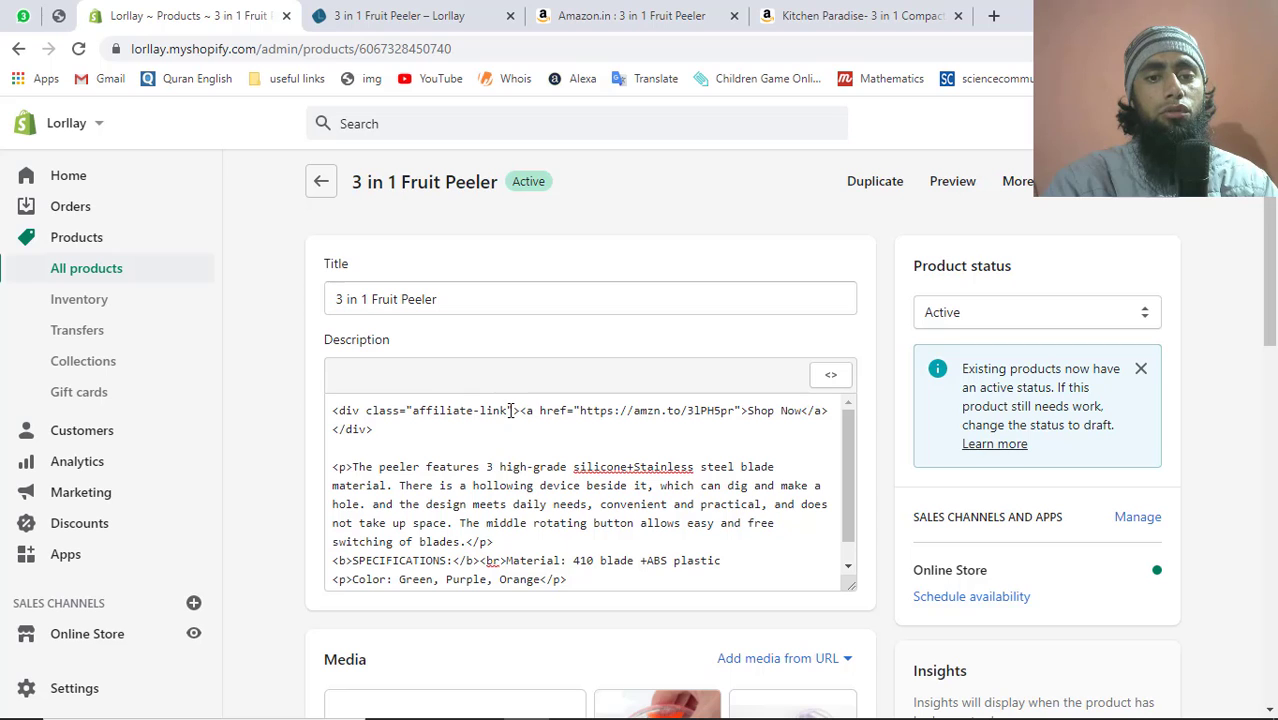
drag(511, 411, 416, 409)
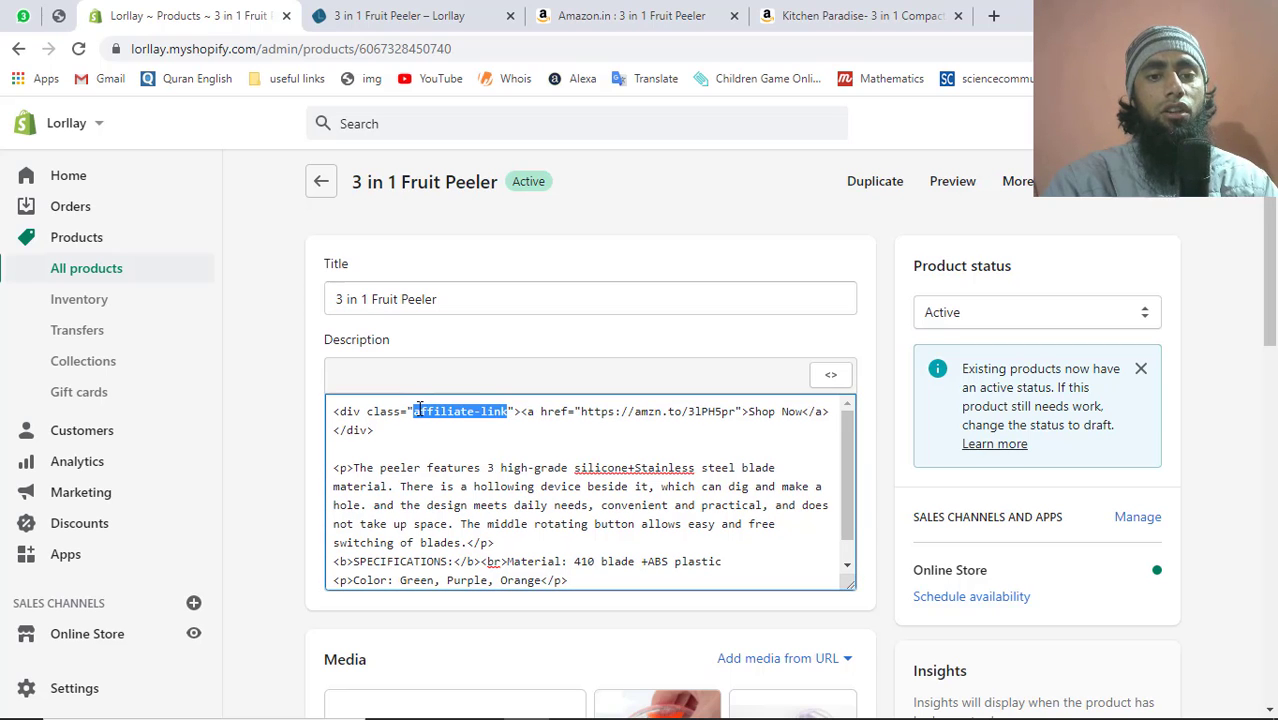
right_click(418, 409)
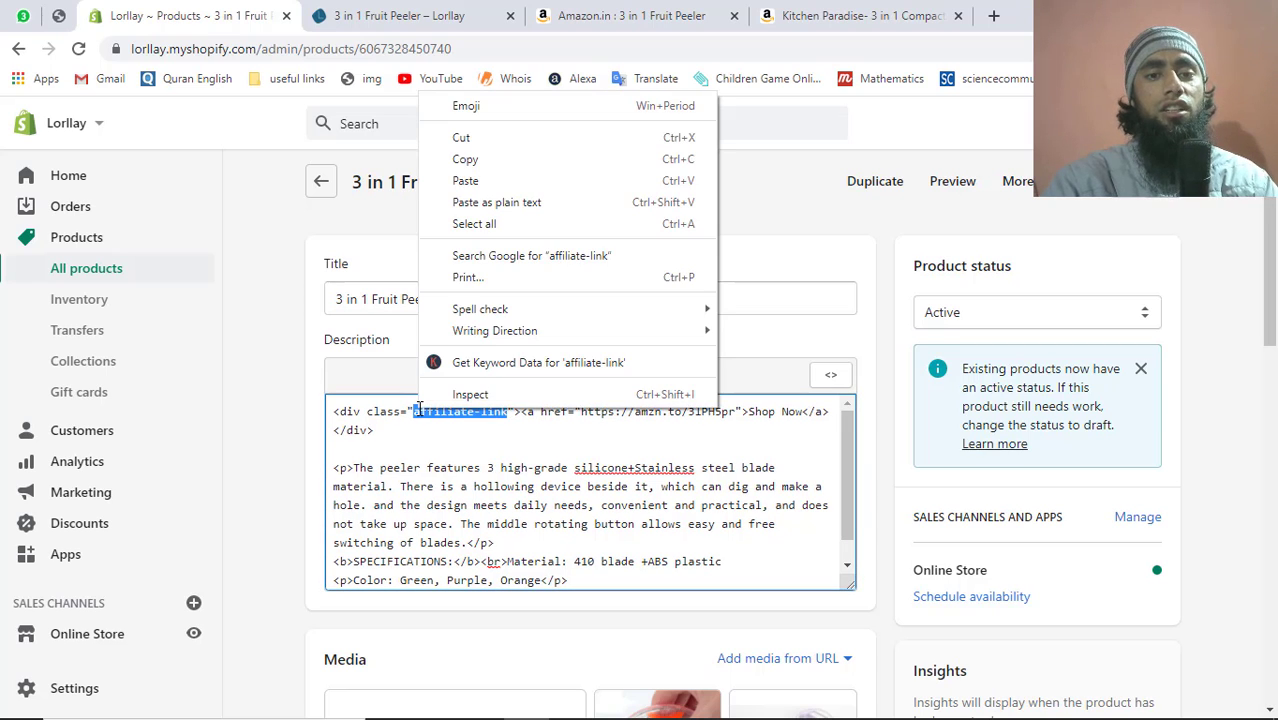
click(470, 158)
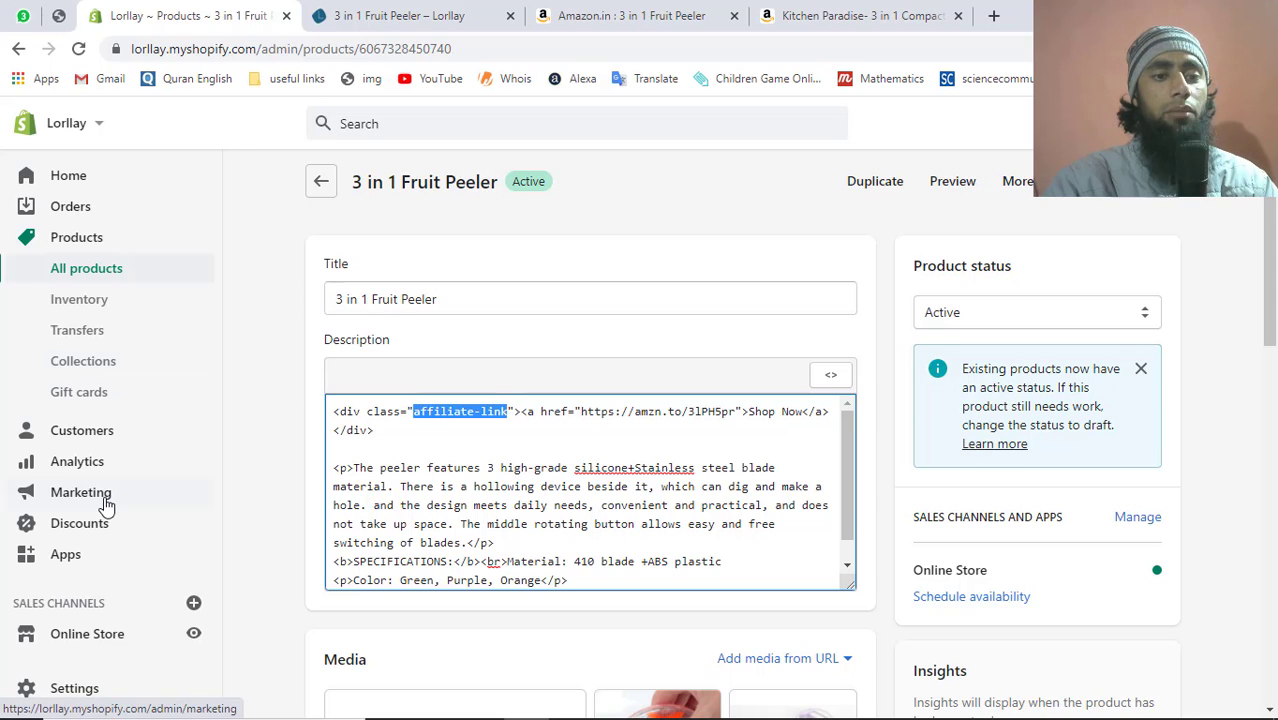
Step: Duplicate the Shopify admin tab and open the code editor of the Brooklyn theme in the copy
right_click(188, 12)
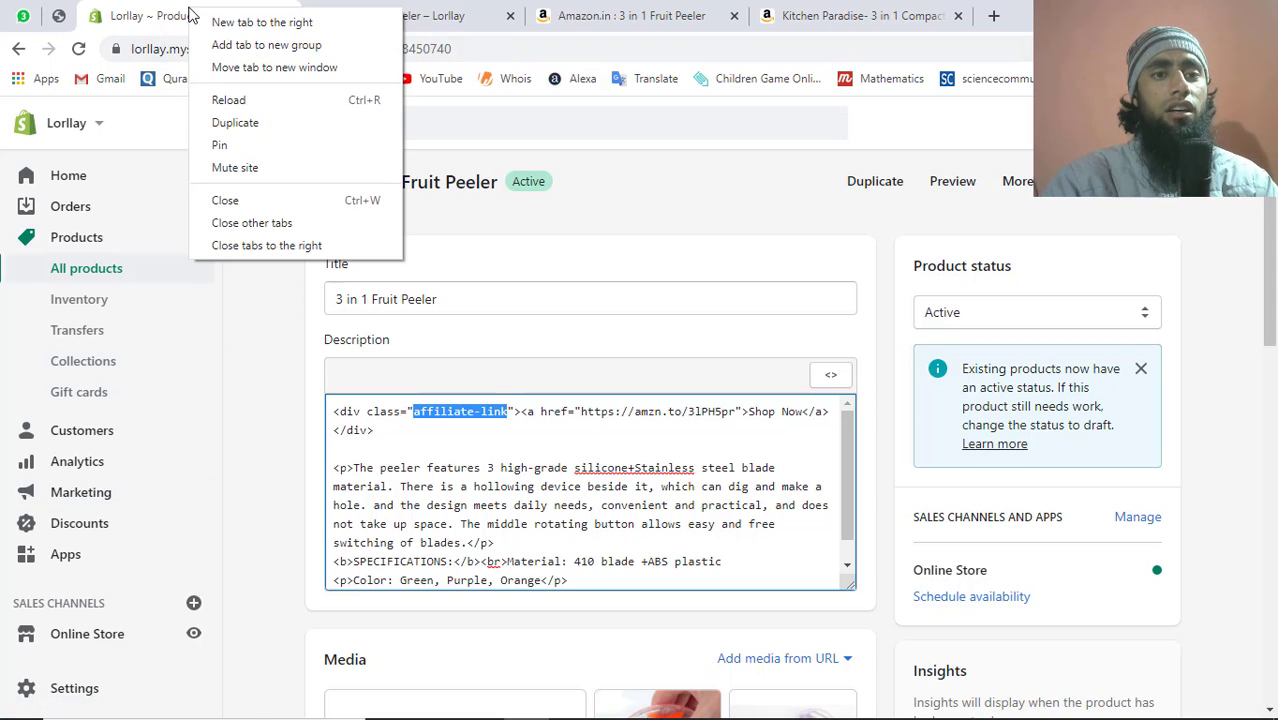
click(262, 122)
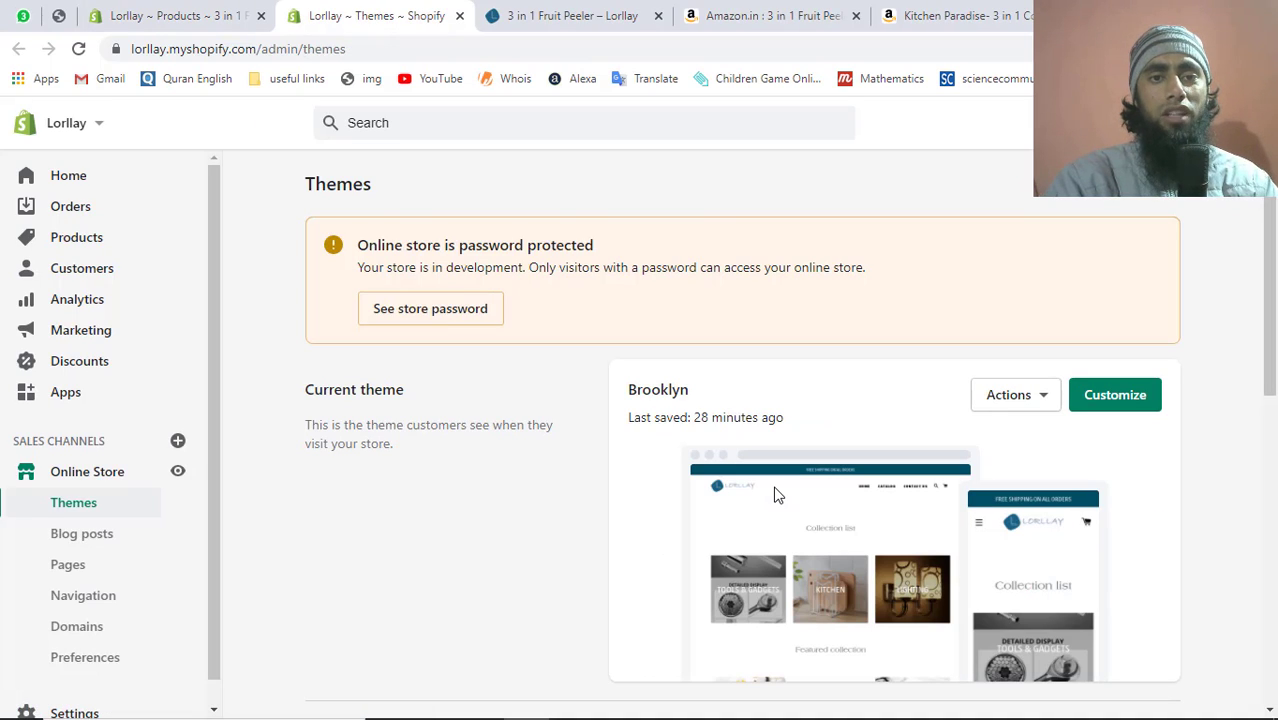
click(1039, 400)
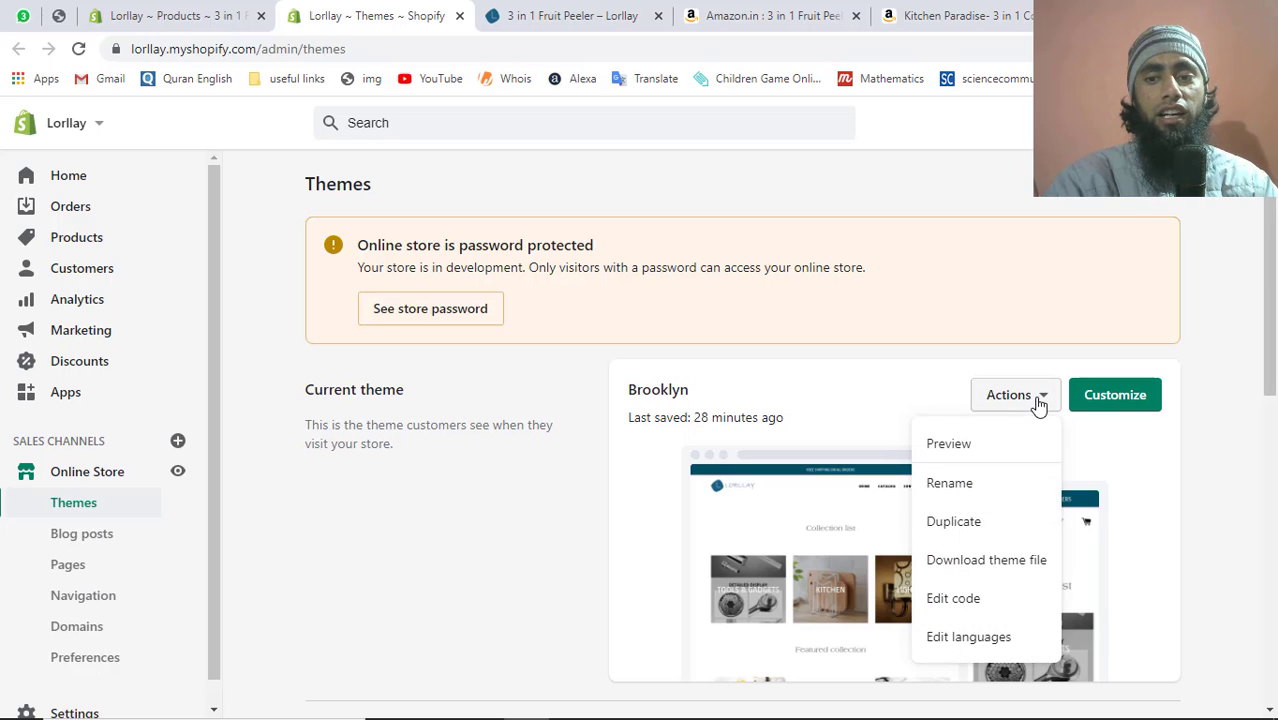
click(940, 600)
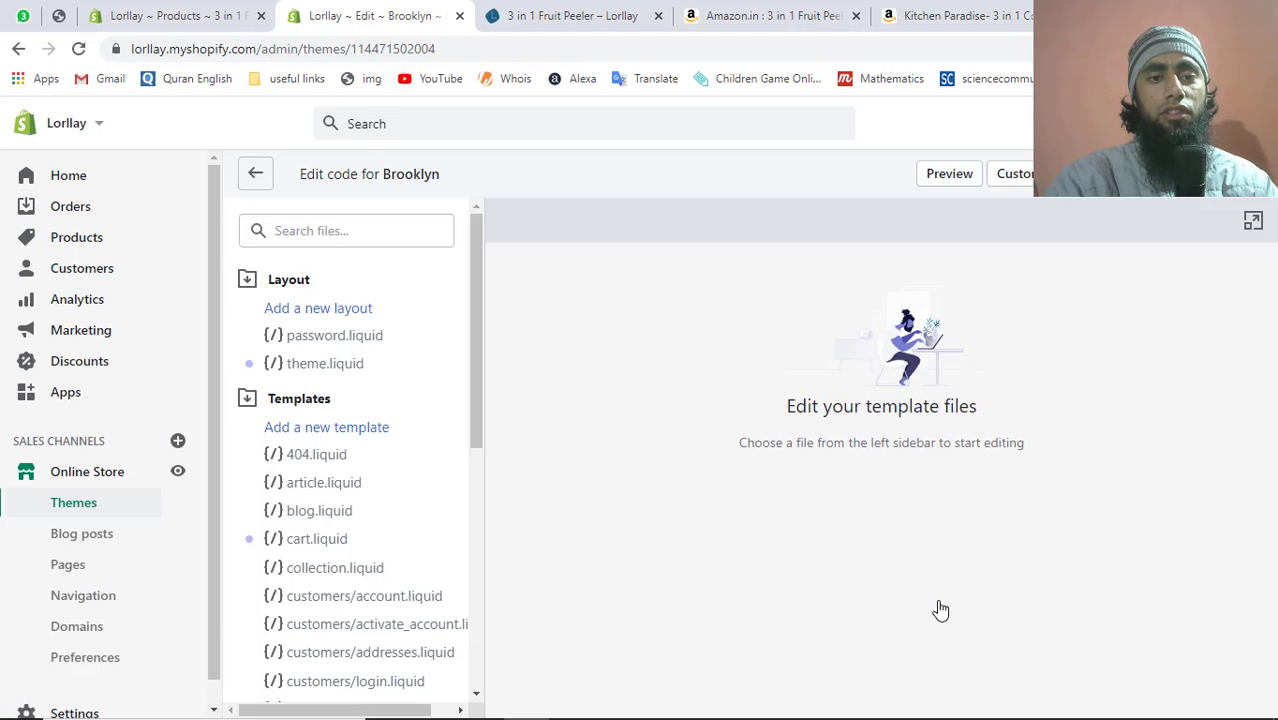
Step: Collapse the Layout and Templates folders and open product-template.liquid from the Sections folder
click(293, 404)
click(288, 281)
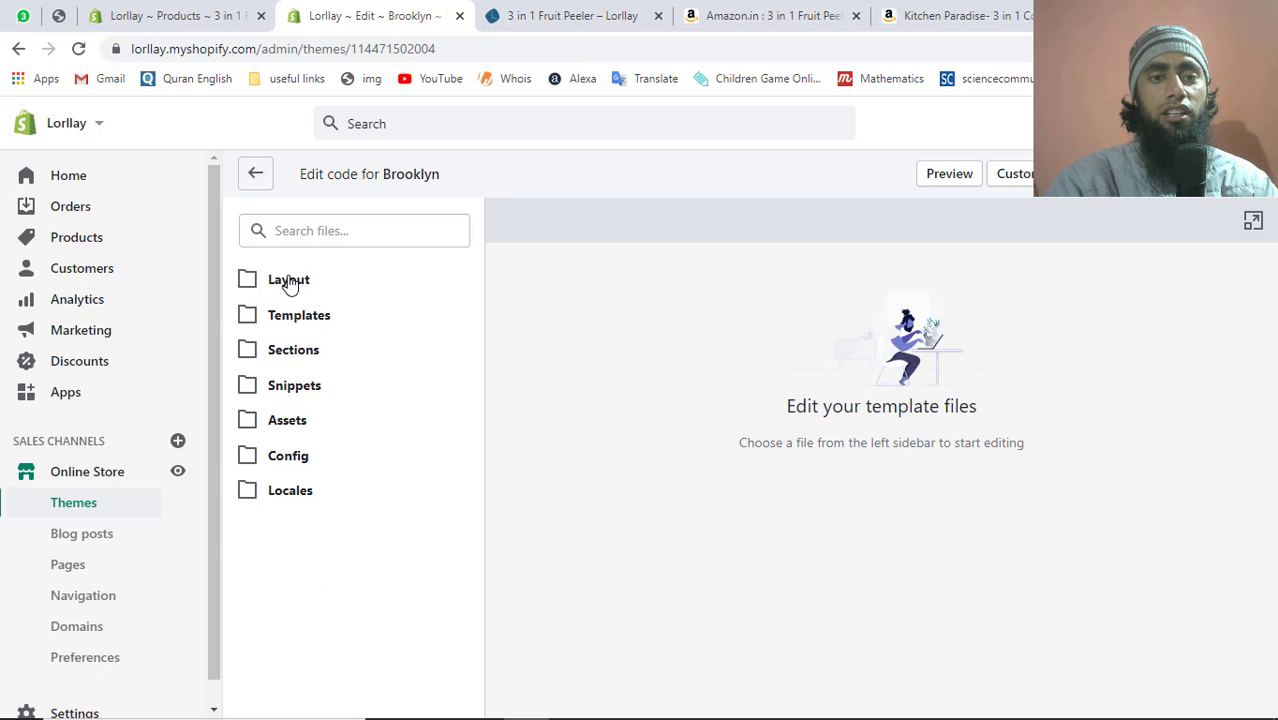
click(290, 352)
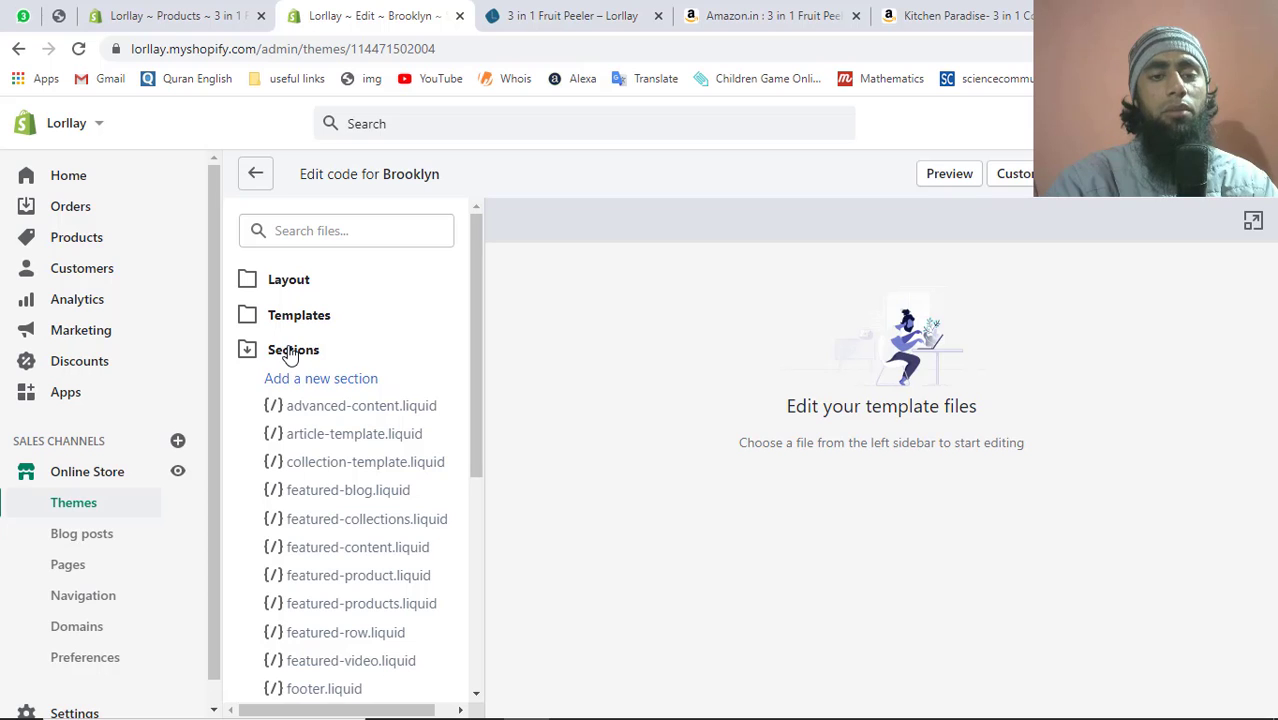
scroll(327, 443, down, 4)
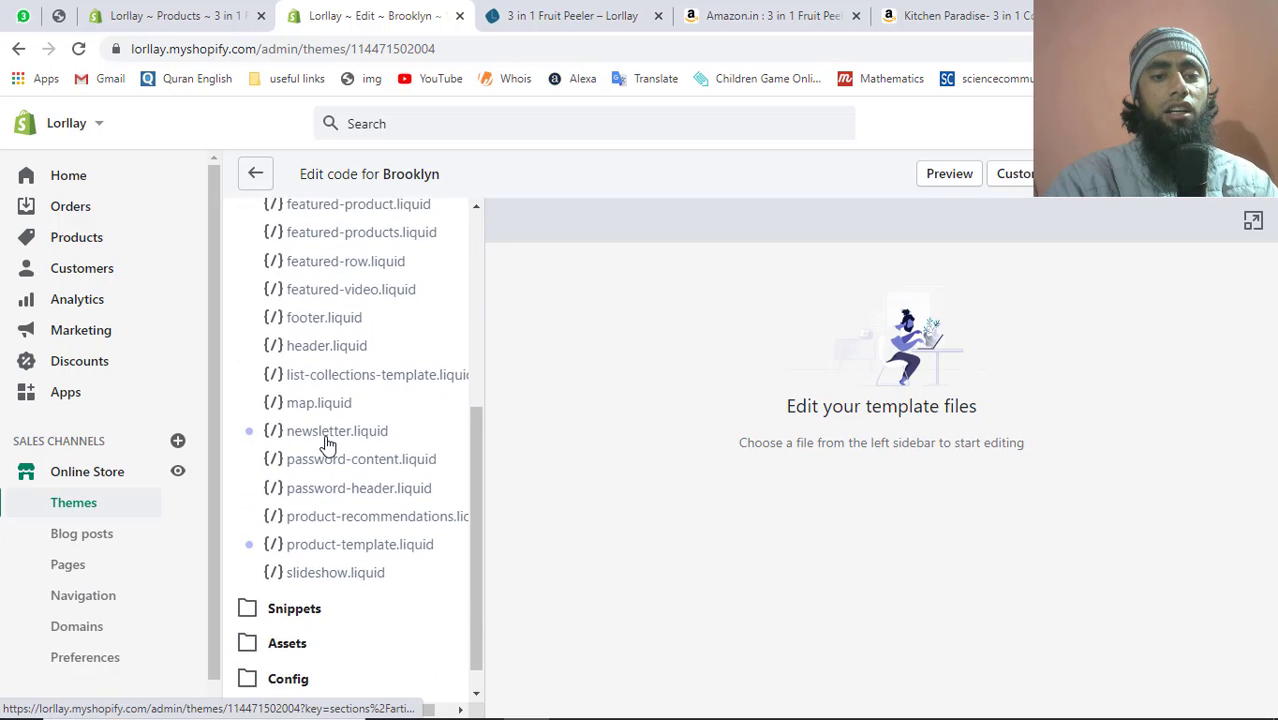
scroll(327, 443, down, 1)
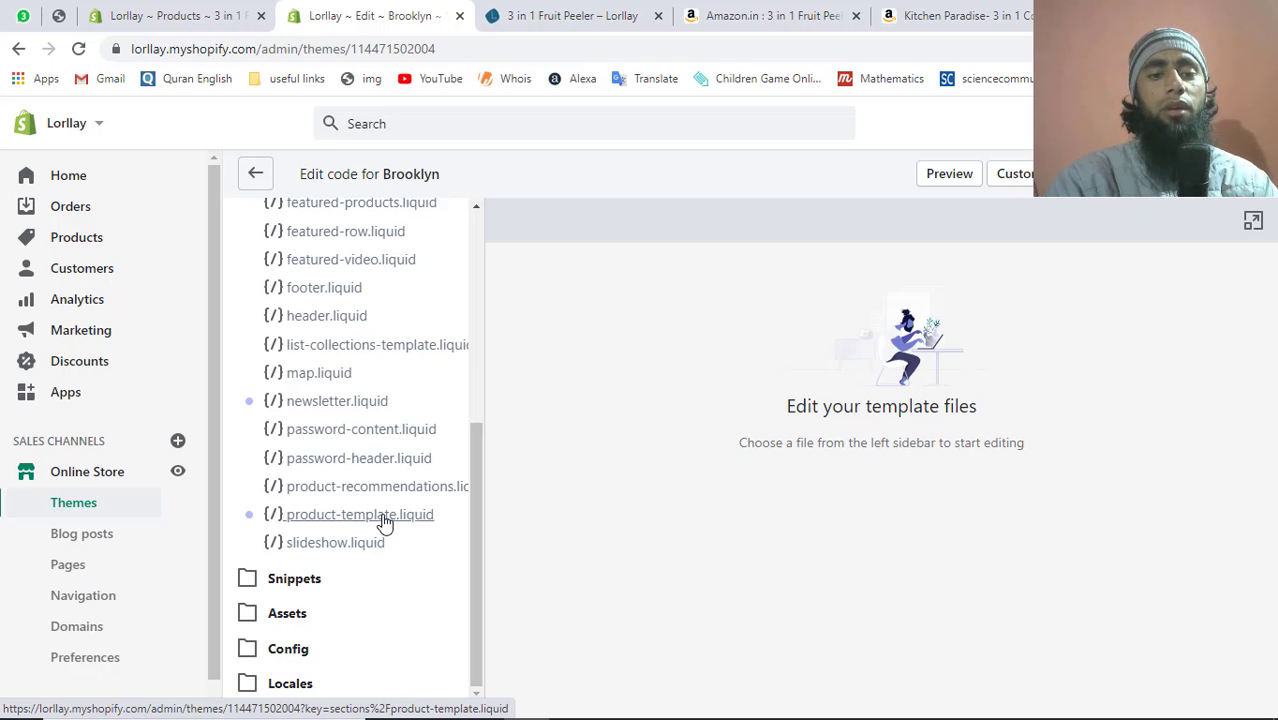
scroll(385, 522, up, 4)
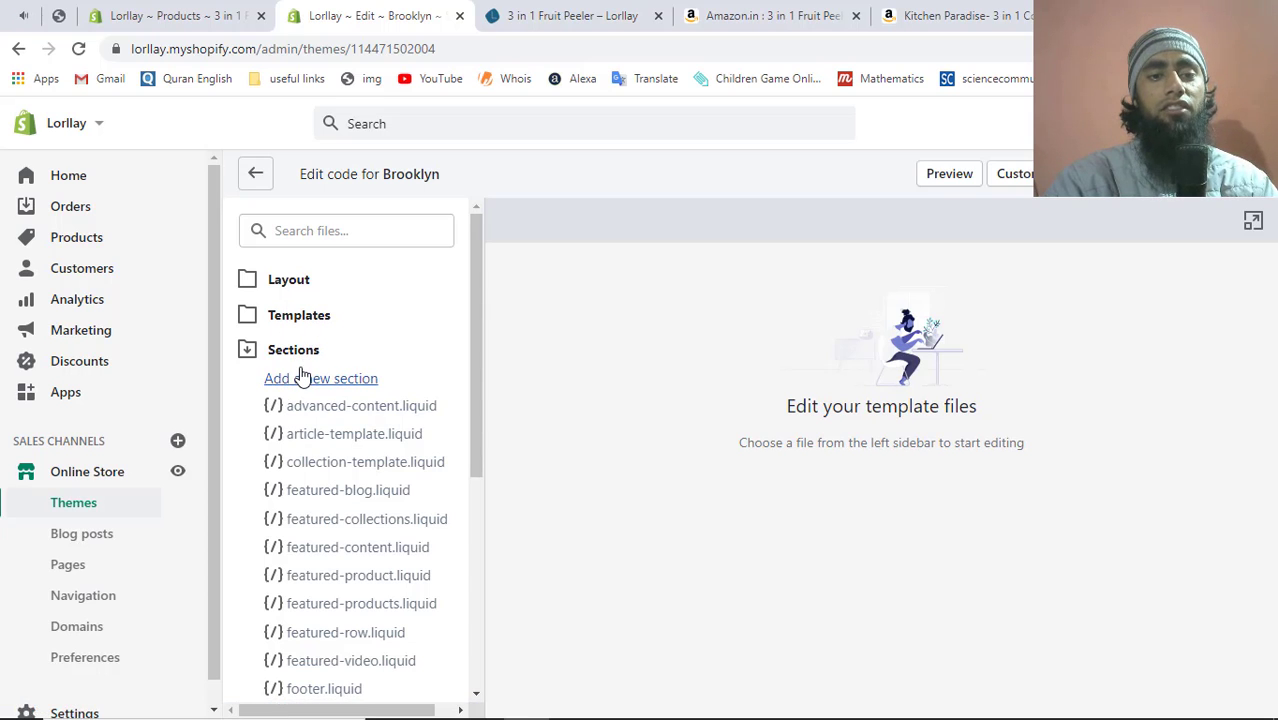
scroll(303, 375, down, 4)
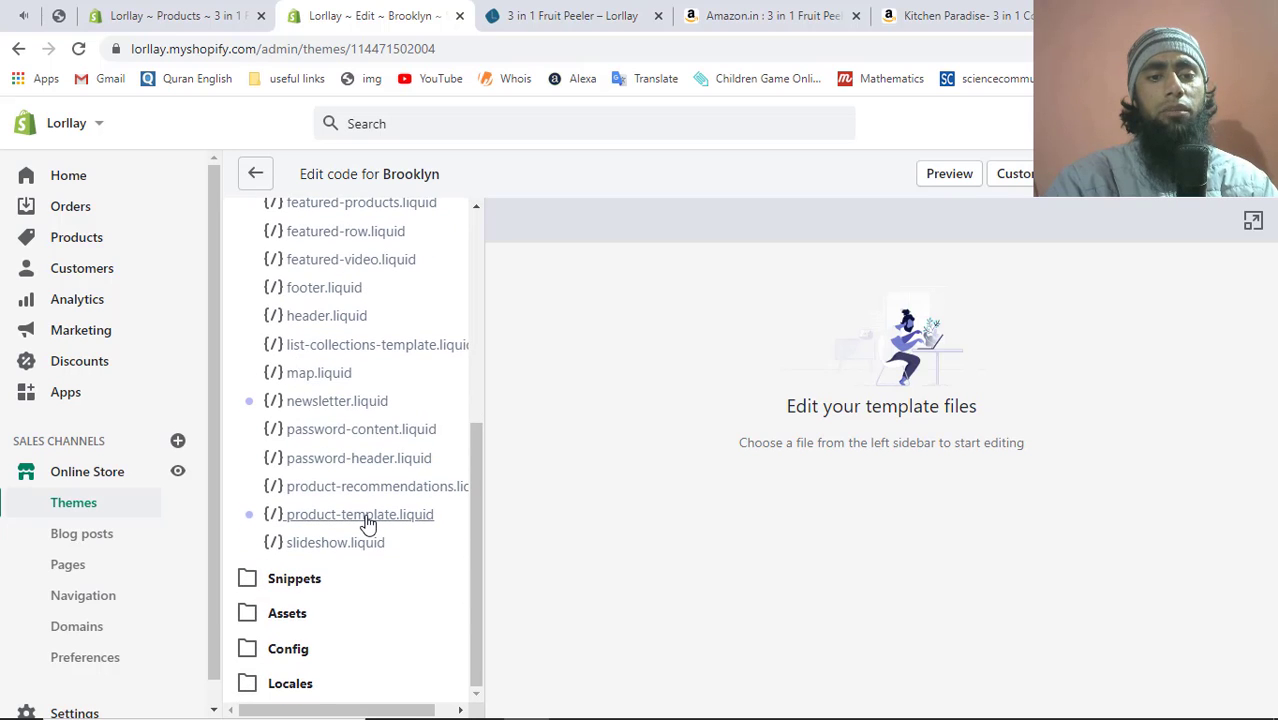
click(360, 515)
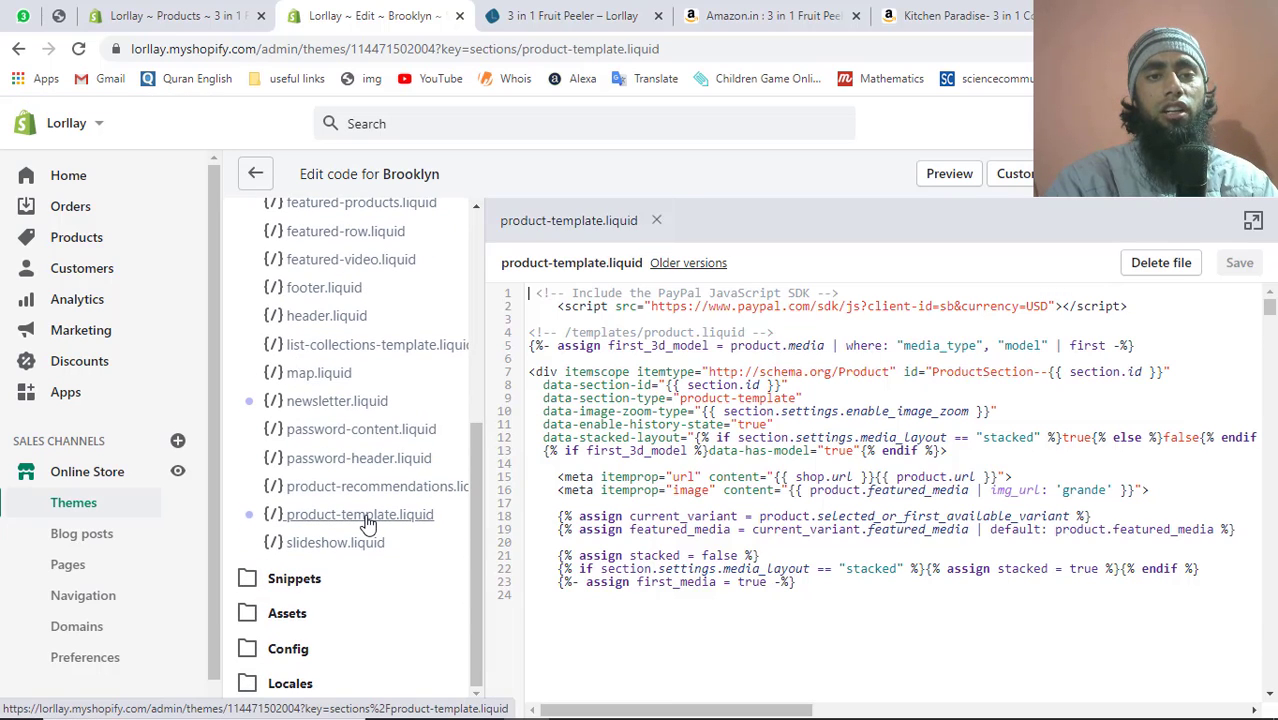
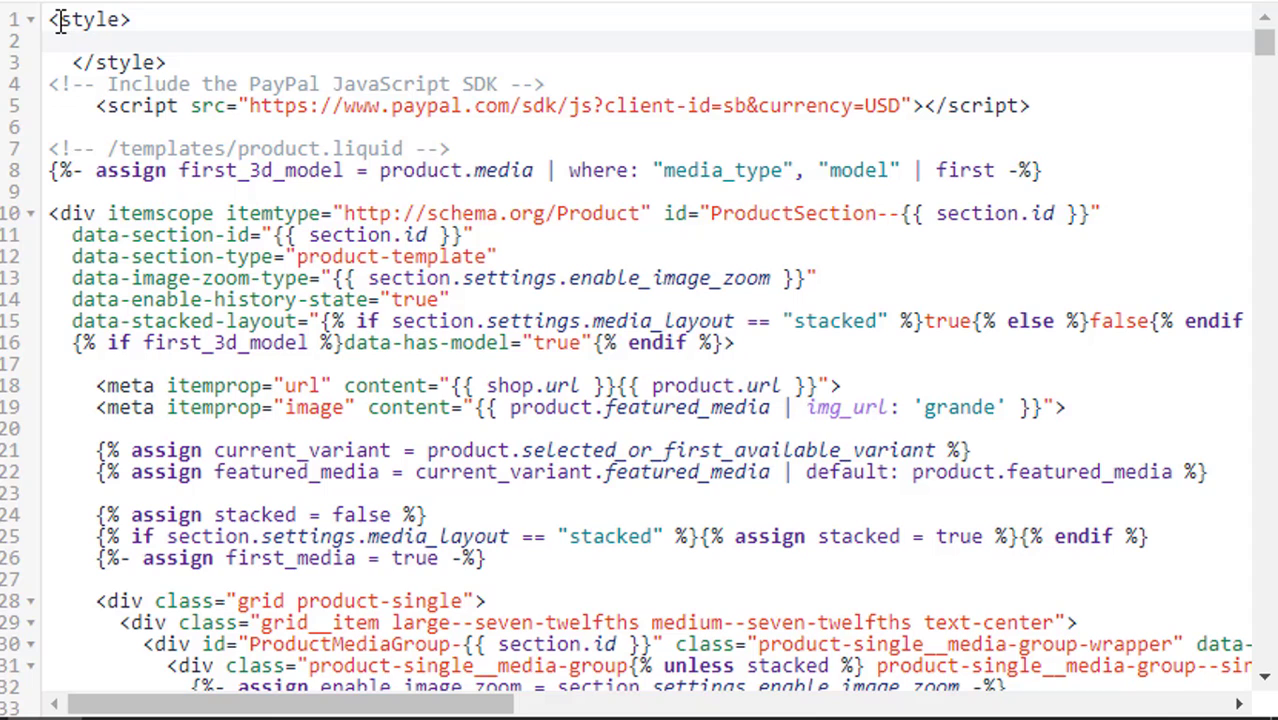
Step: Remove the indentation before the closing </style> tag on line 3 of product-template.liquid
key(Down)
key(Left)
key(Left)
key(Left)
key(Left)
key(Left)
key(Left)
key(Left)
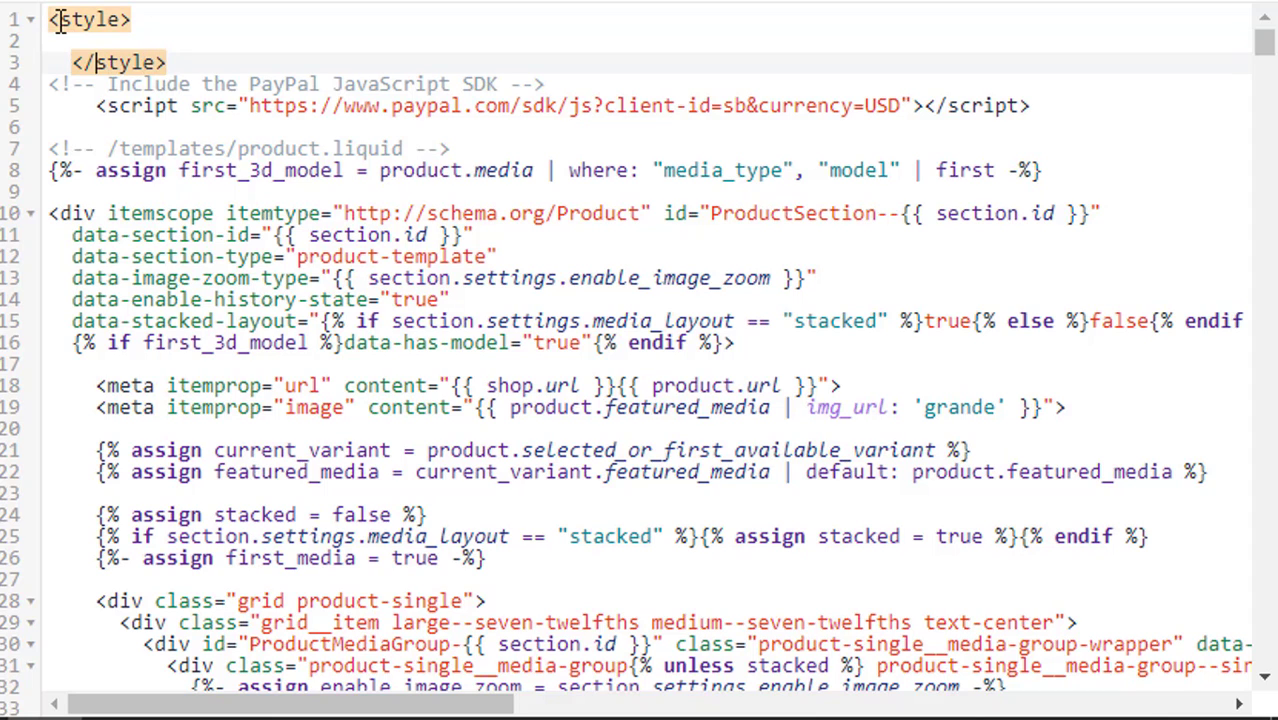
key(BackSpace)
key(BackSpace)
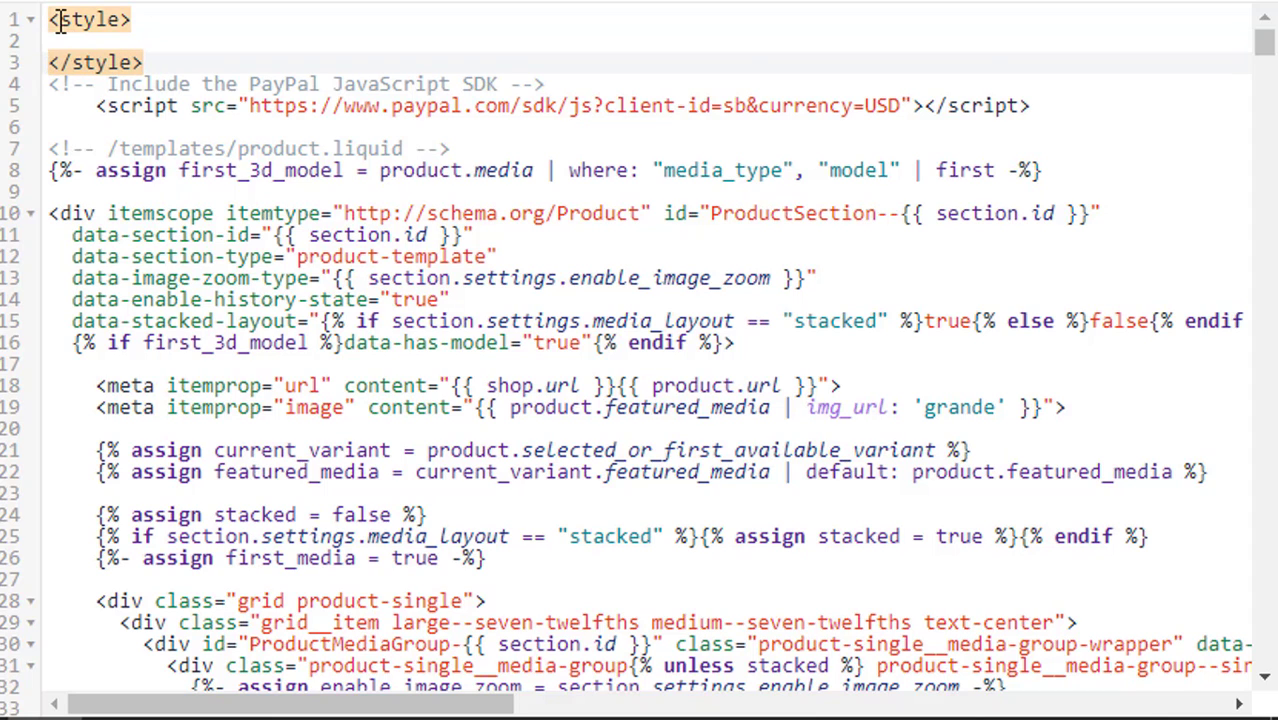
Step: Add a .affiliate-link CSS rule with text-align: center; inside the style block of product-template.liquid
key(Up)
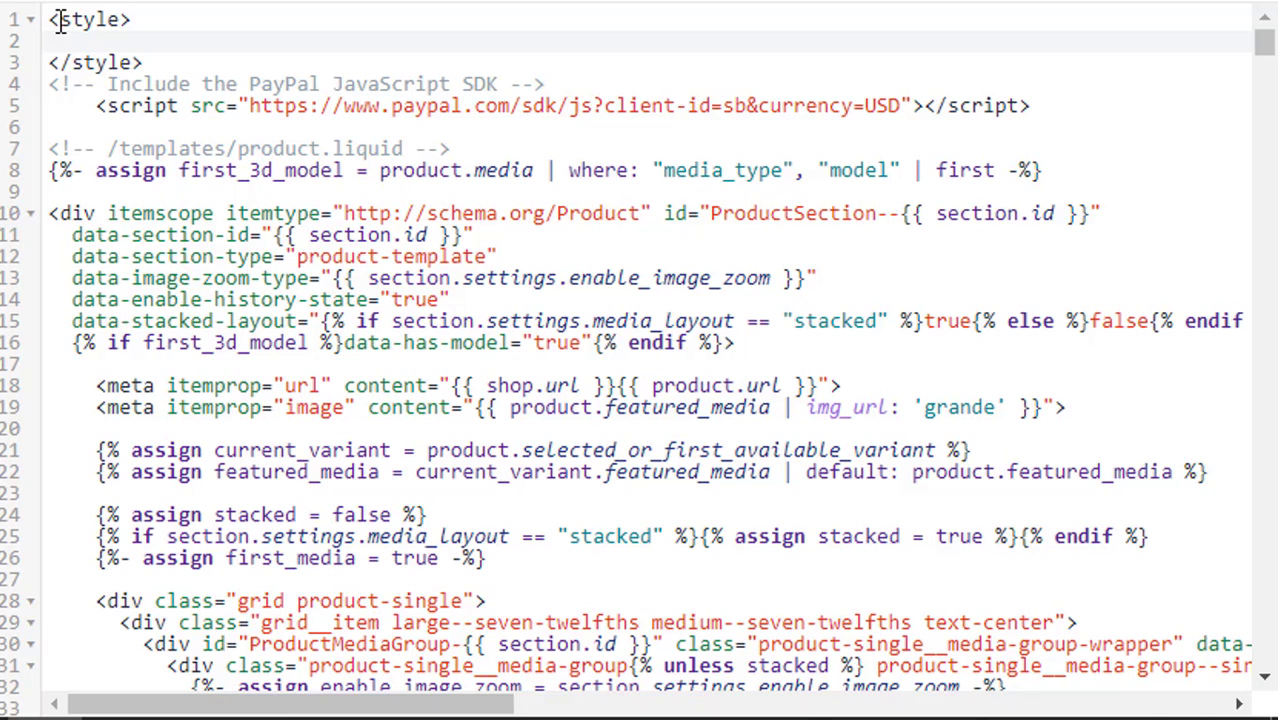
text(.affiliate-link)
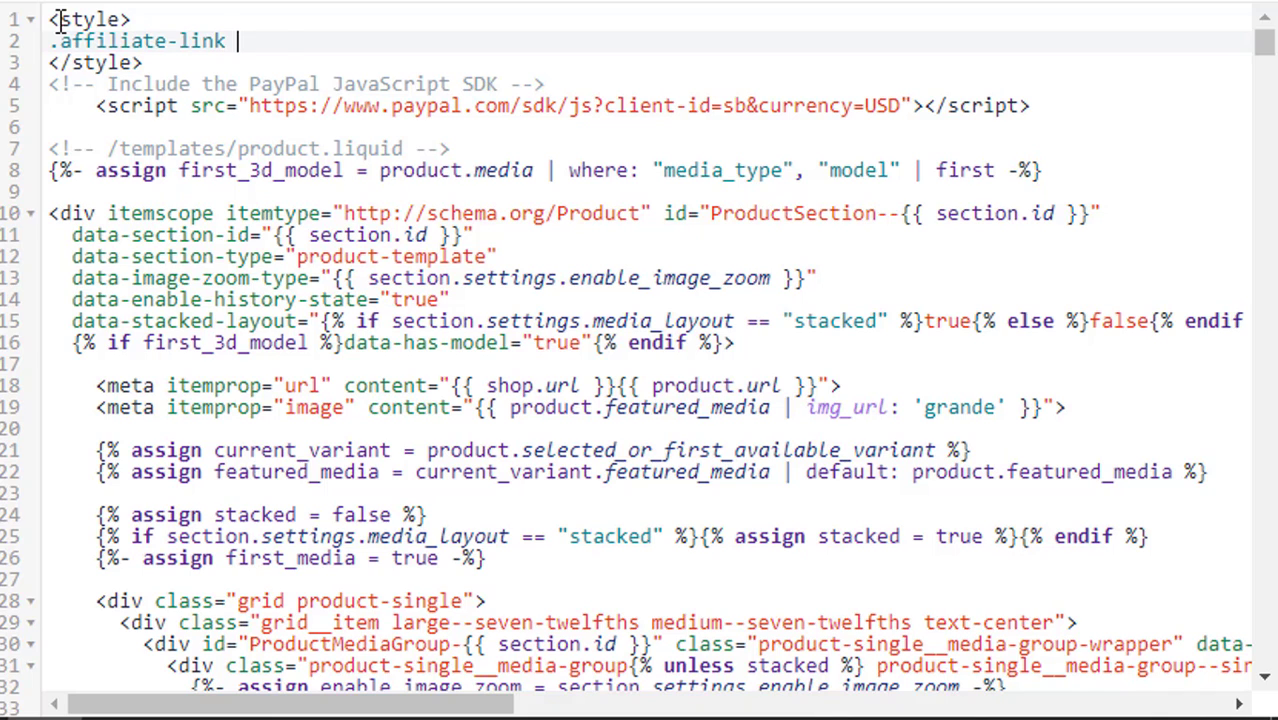
text( {)
key(Return)
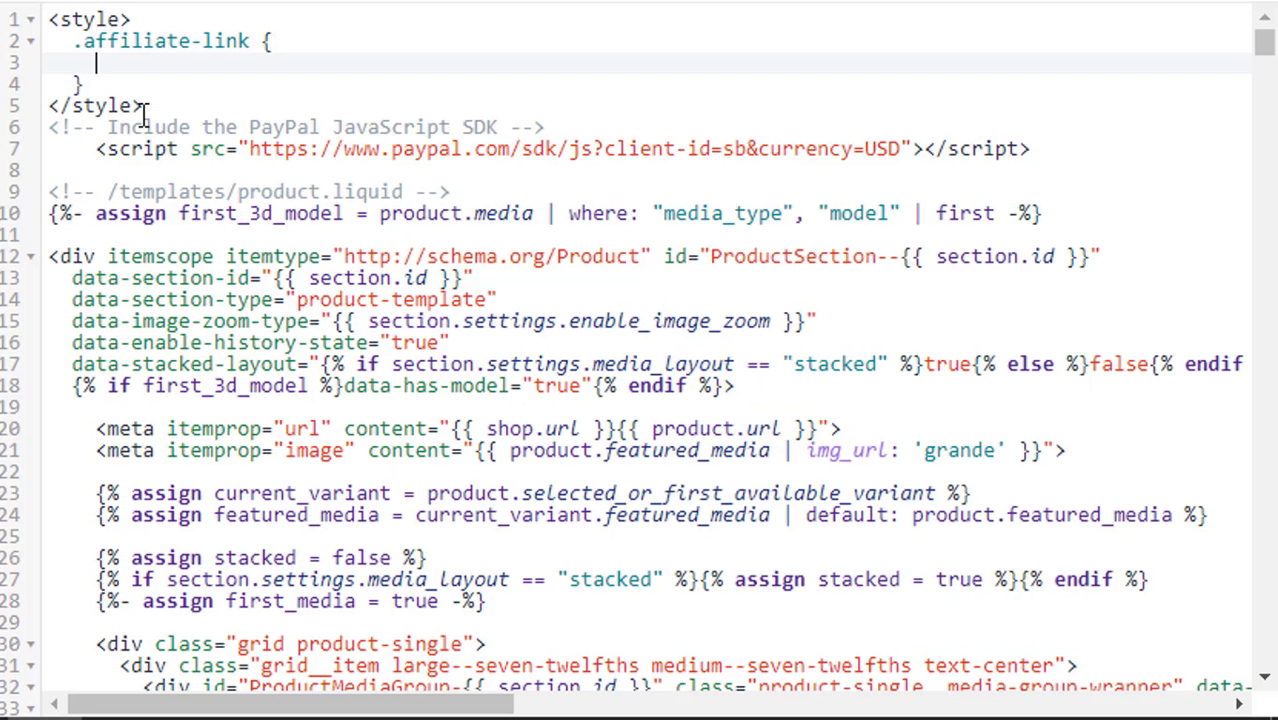
text(text-alig)
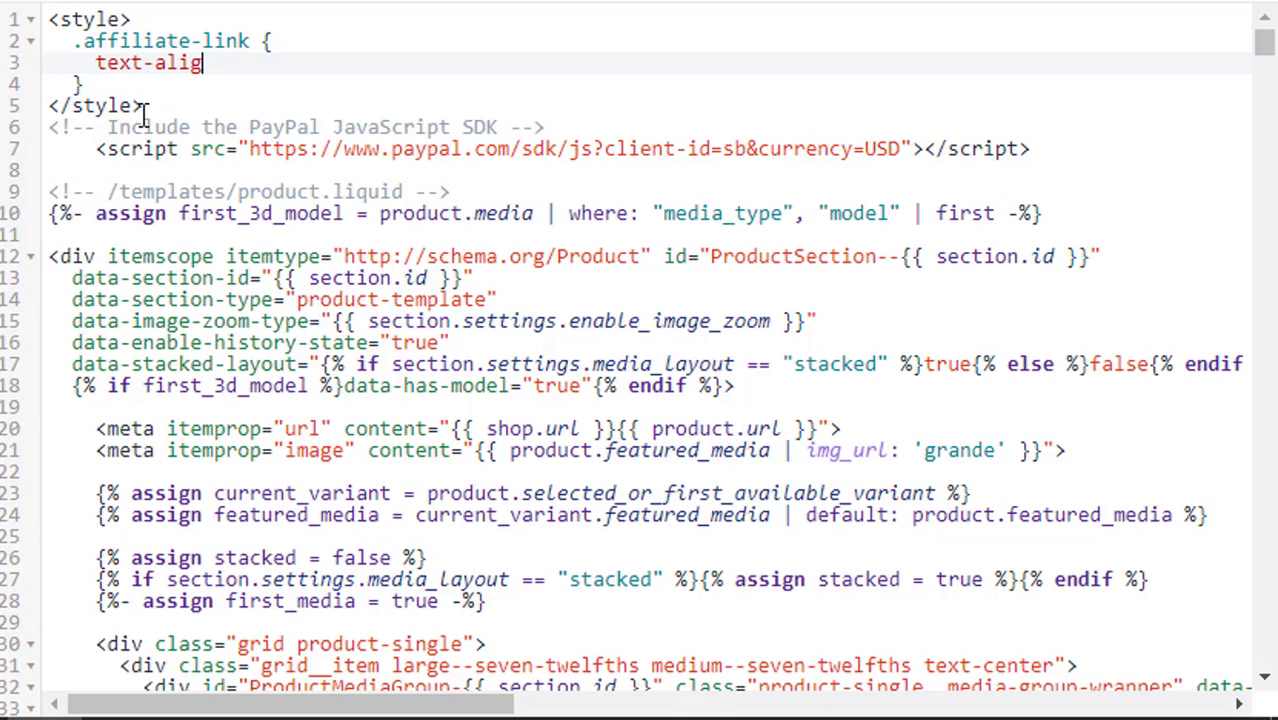
text(n: center;)
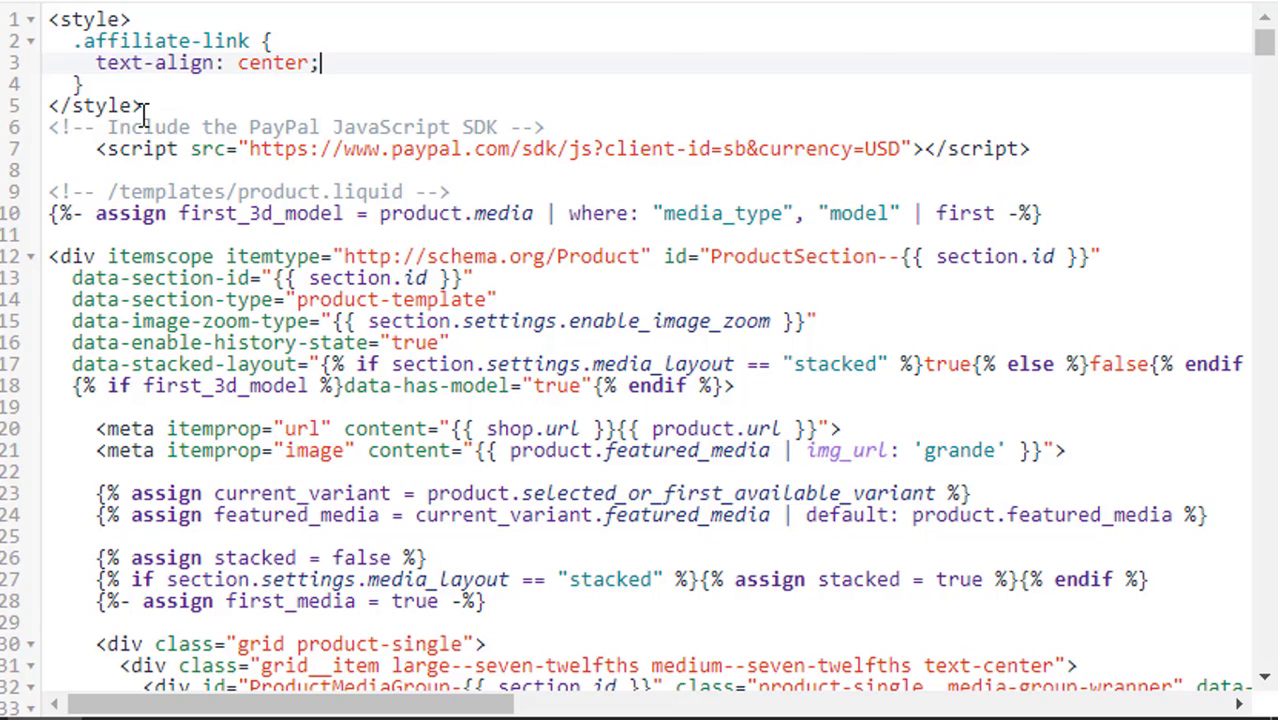
Step: Add an empty CSS rule for .affiliate-link a below the .affiliate-link rule
click(117, 84)
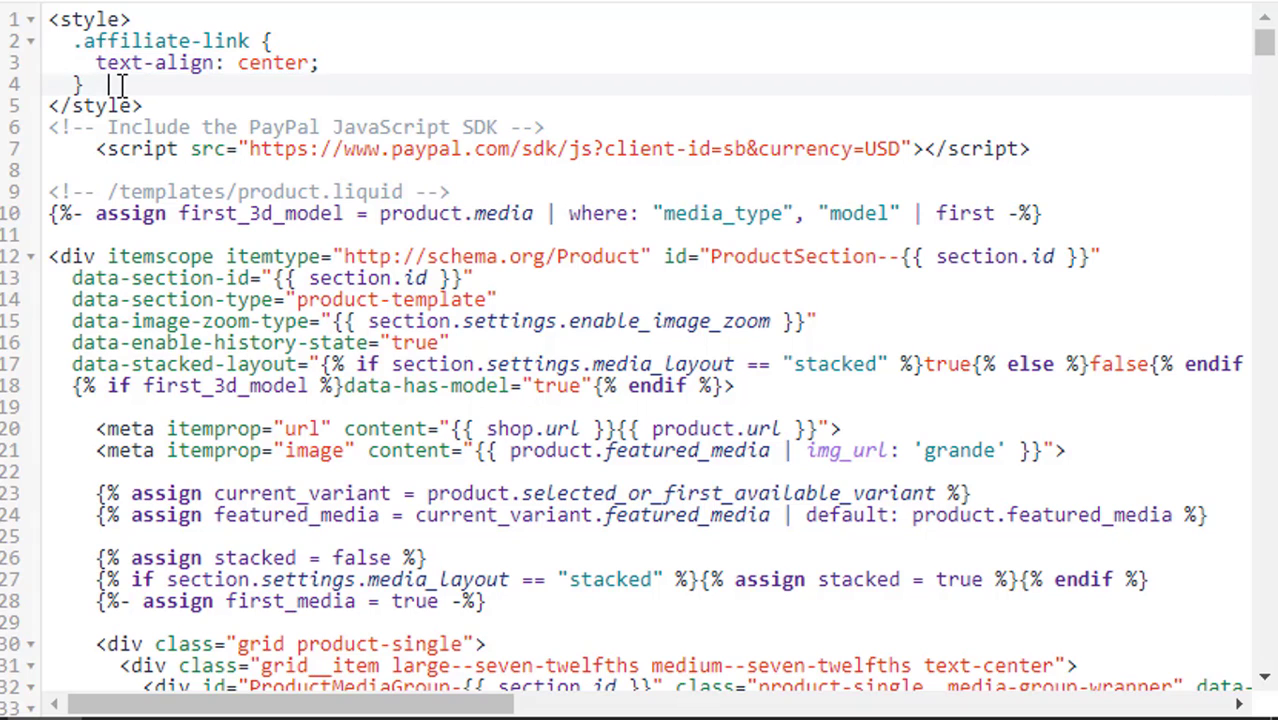
key(Return)
text(.)
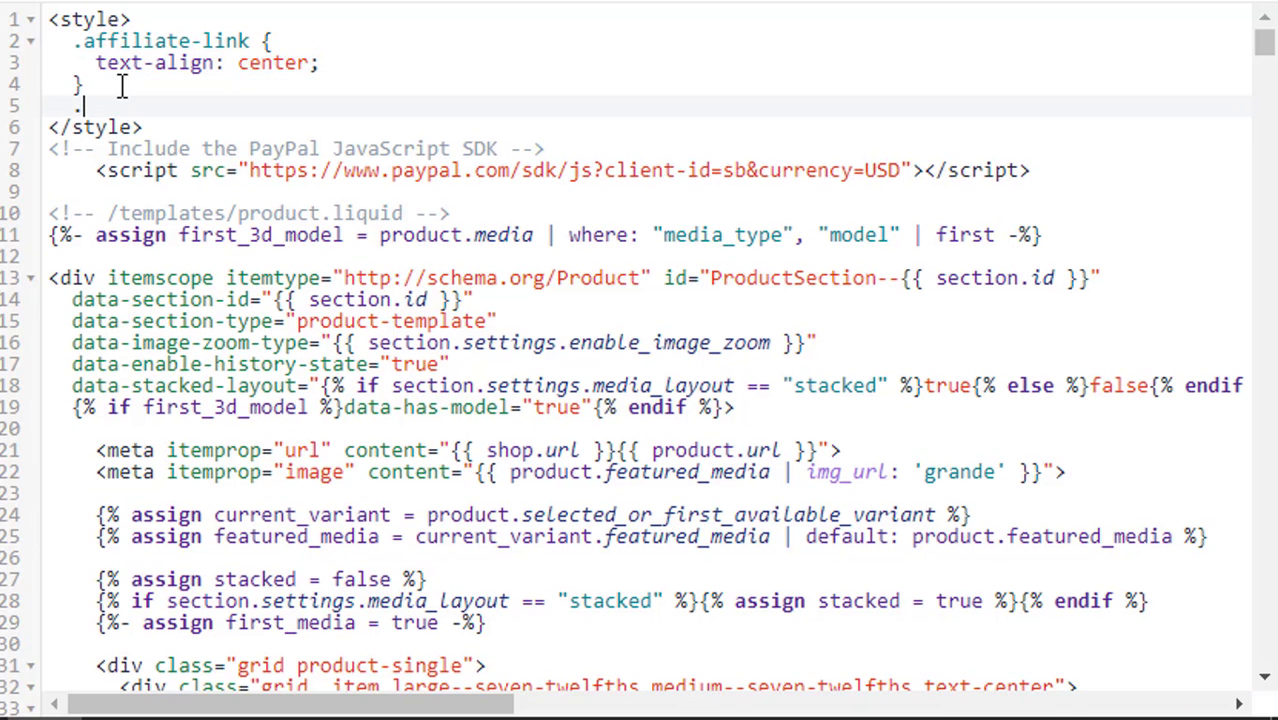
text(affiliate-link)
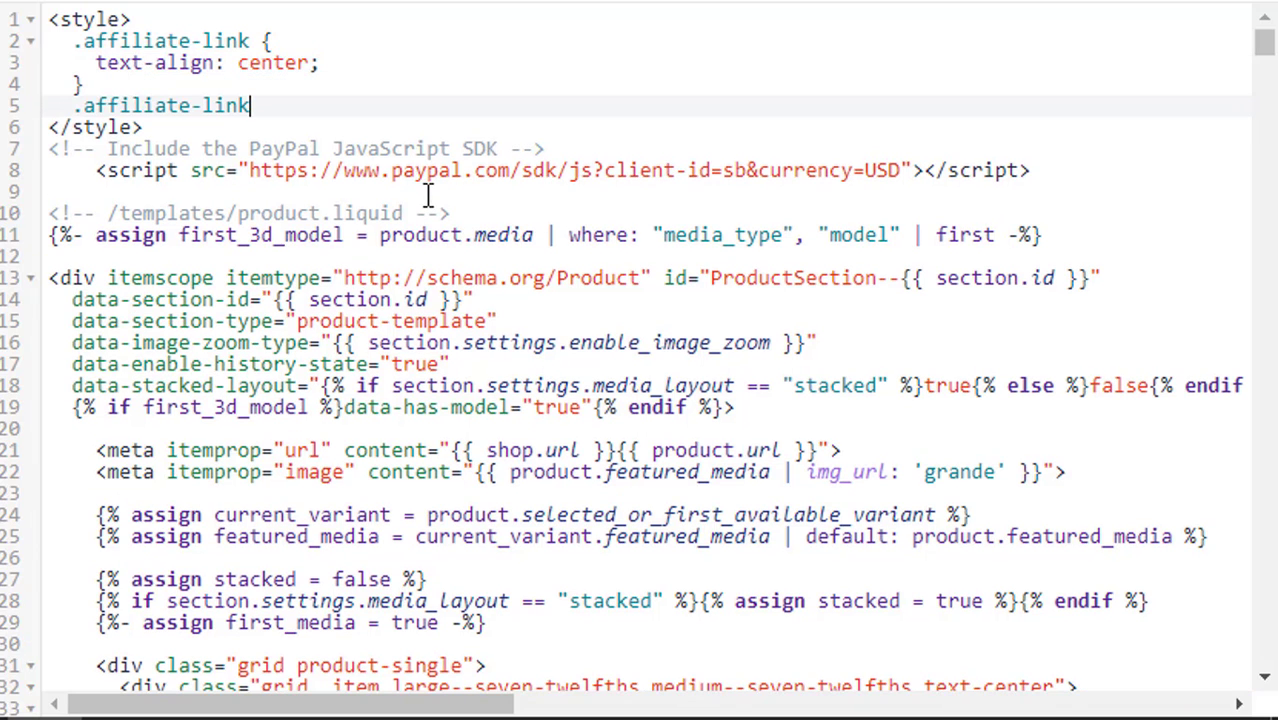
text(a {})
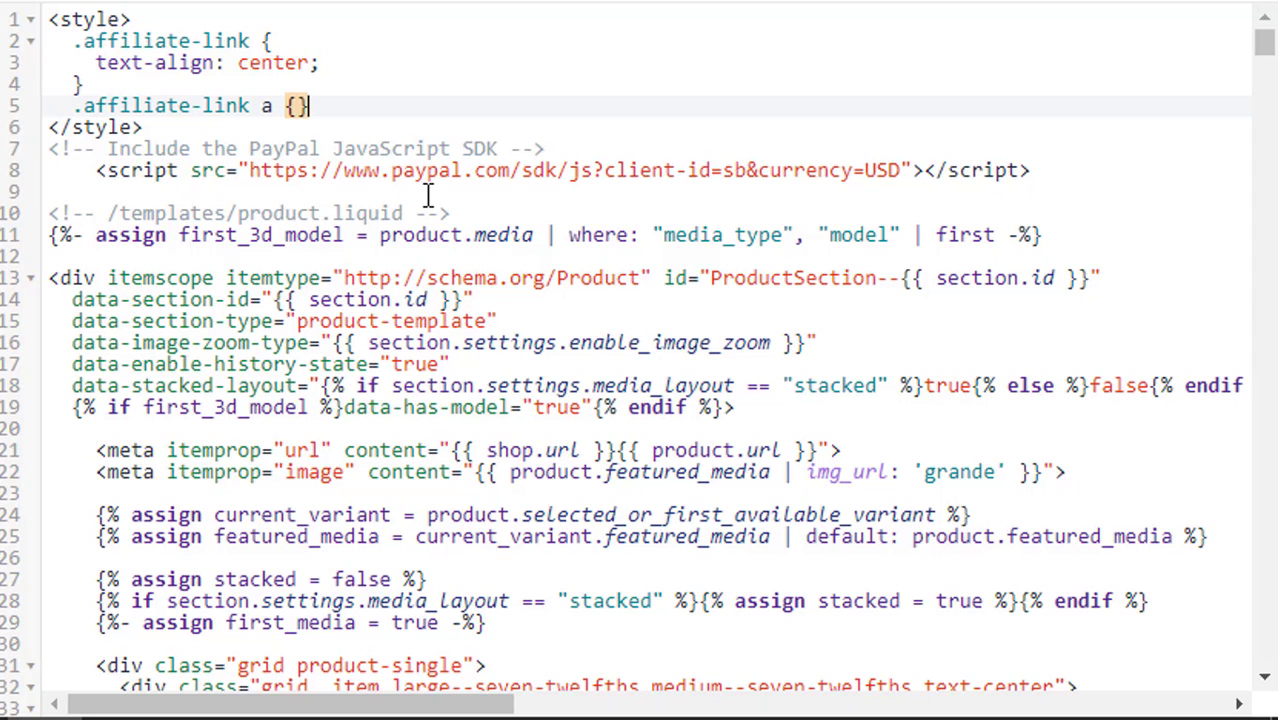
key(Left)
key(Return)
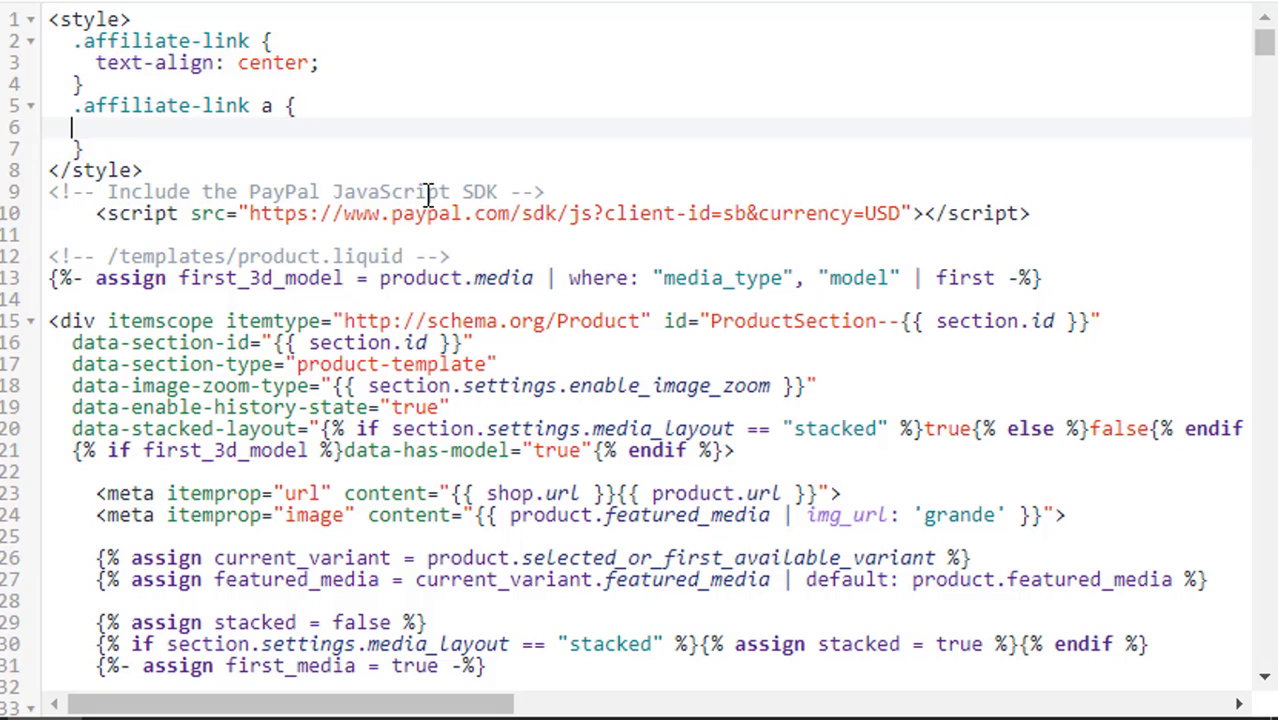
Step: Declare background: red; and padding: 10px; in the .affiliate-link a rule
key(Tab)
text(backgrou)
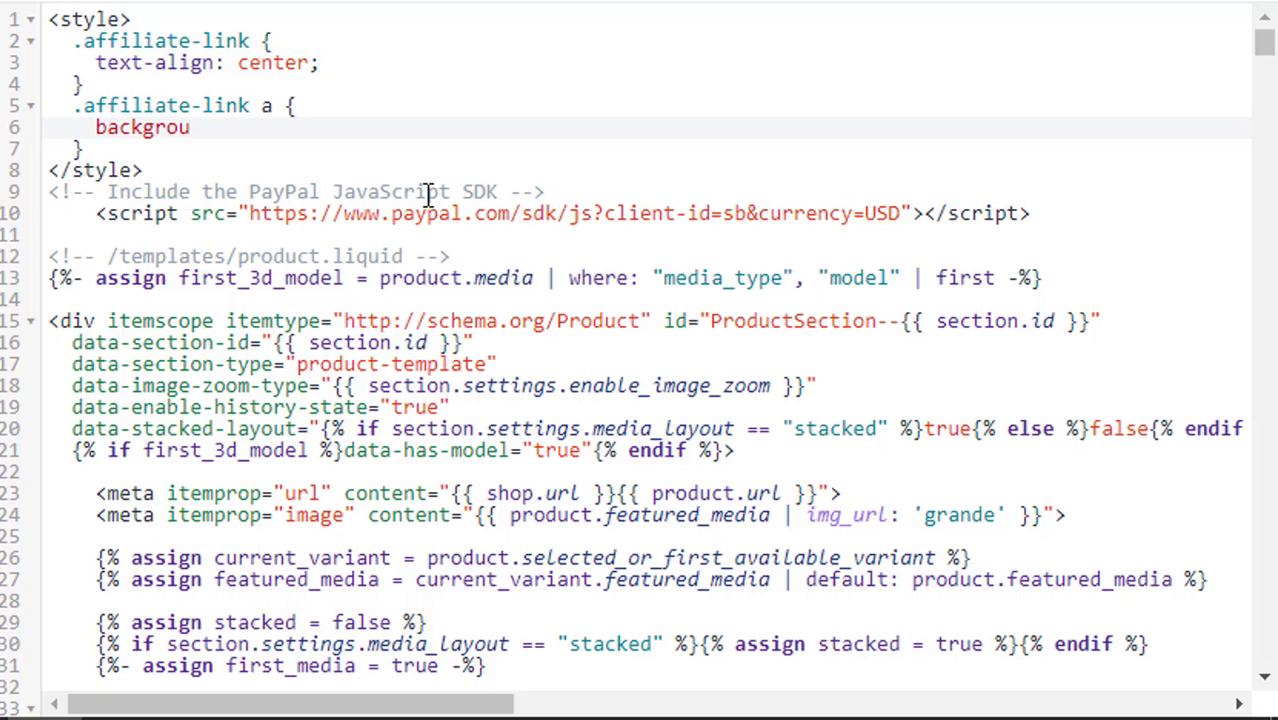
text(nd: red;)
key(Return)
text(paddi)
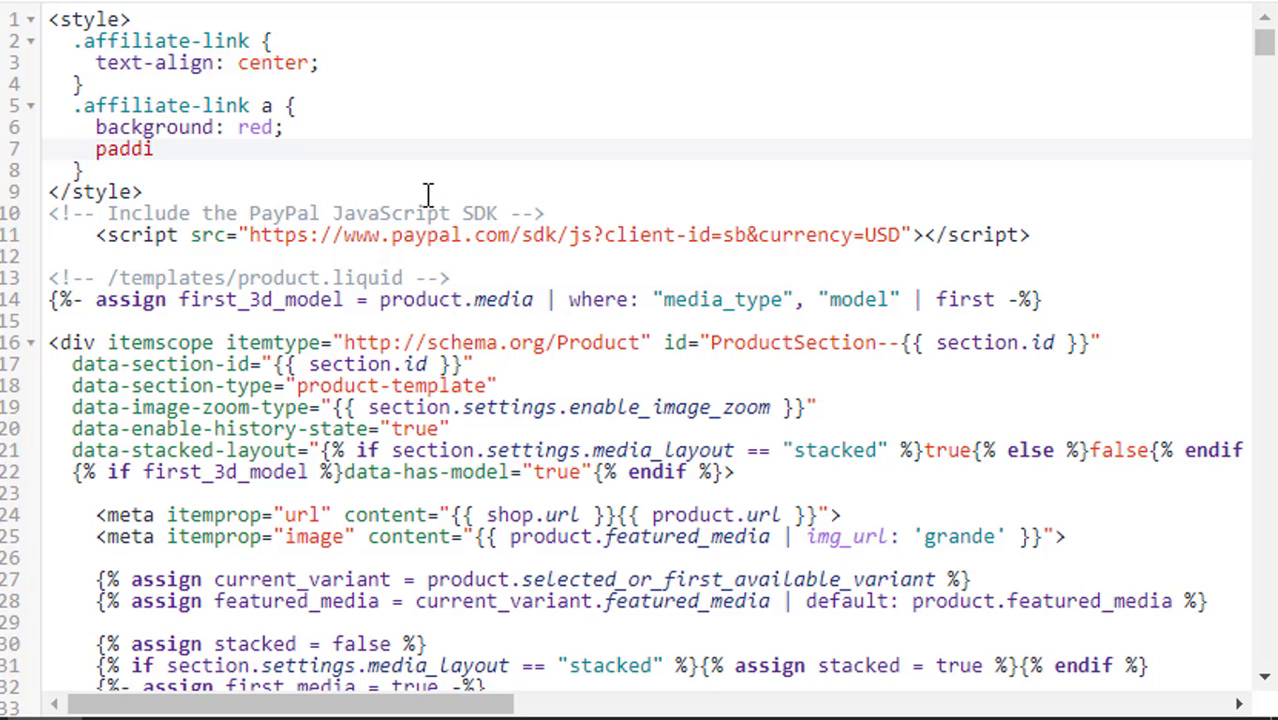
text(ng: 10px;)
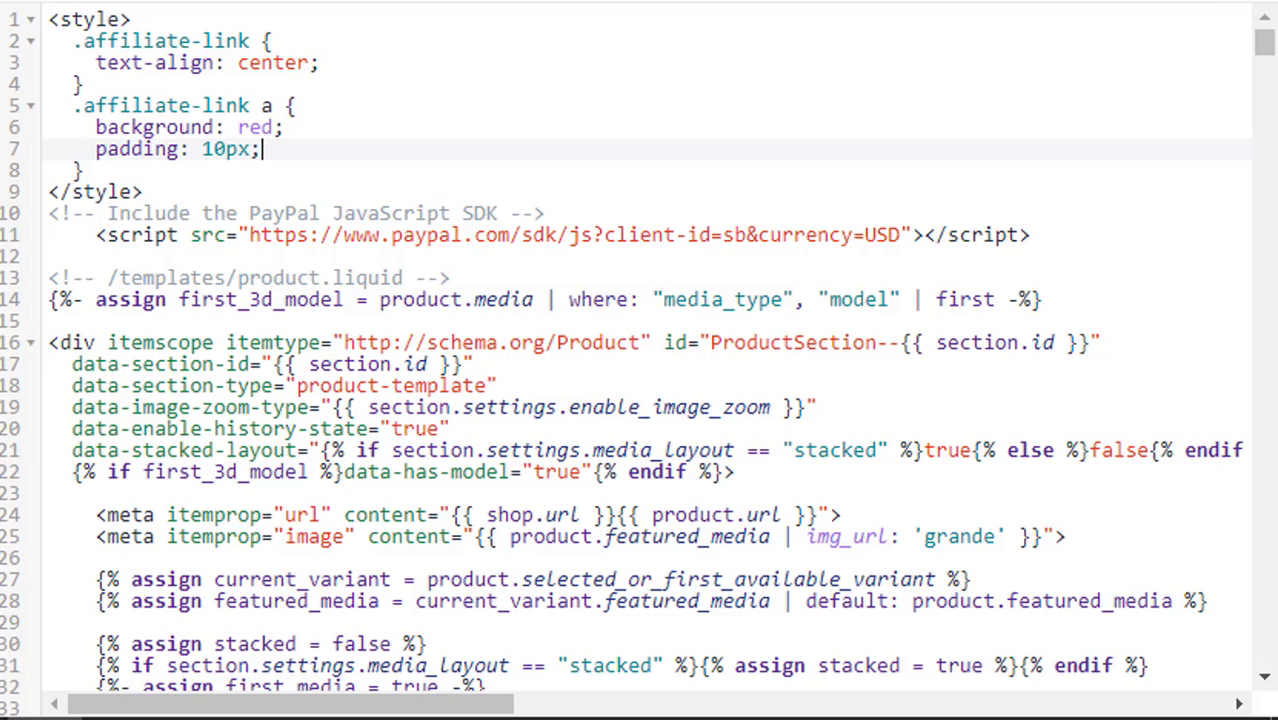
Step: Save product-template.liquid and reload the storefront page of the 3 in 1 Fruit Peeler
click(1206, 1)
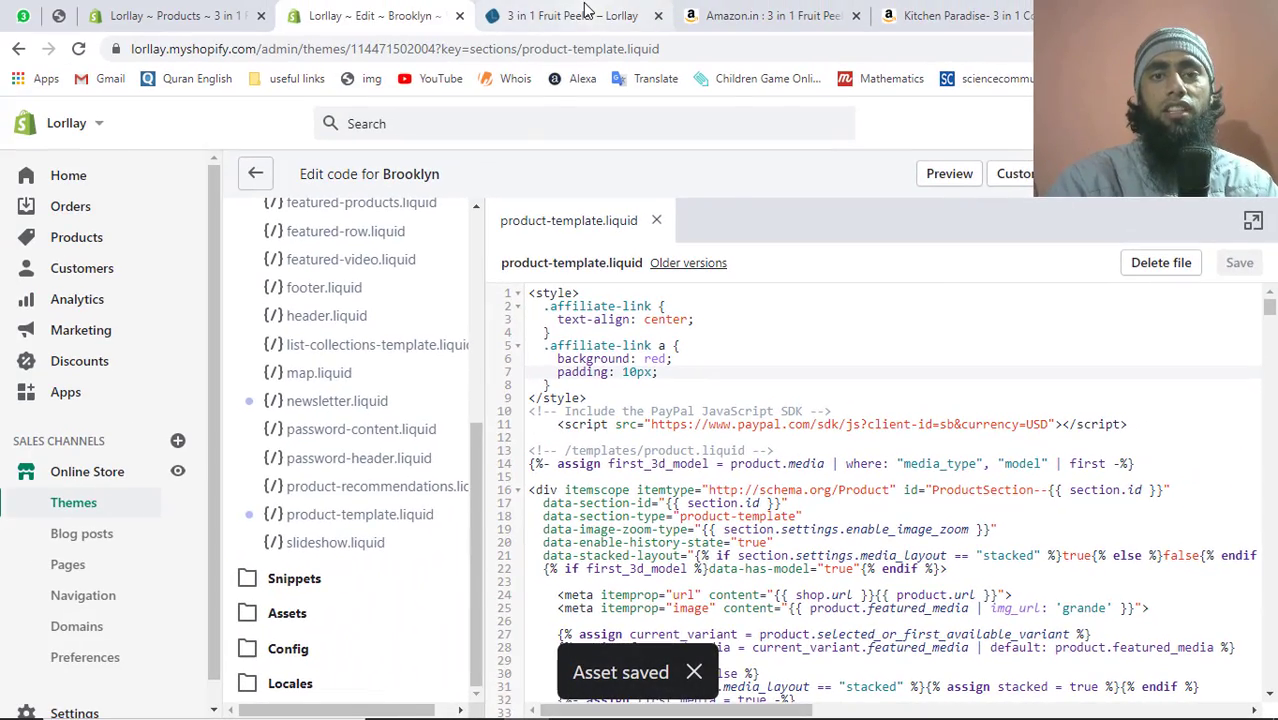
click(586, 9)
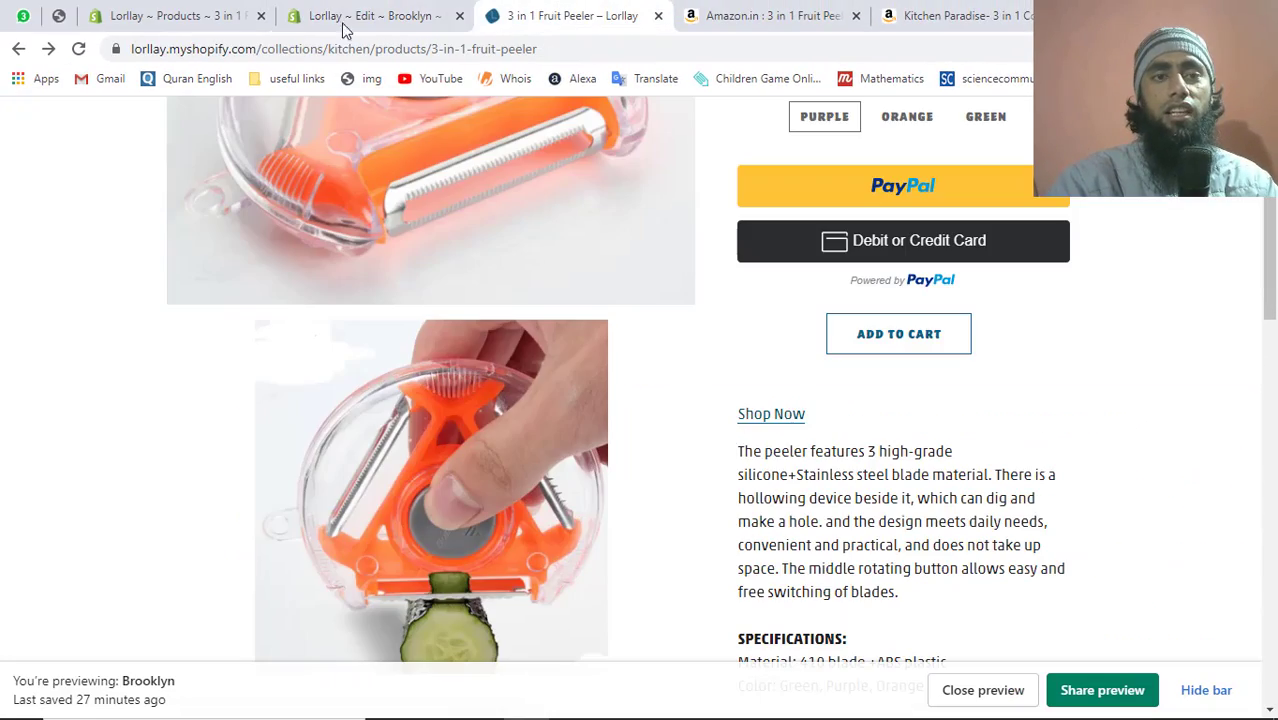
click(82, 52)
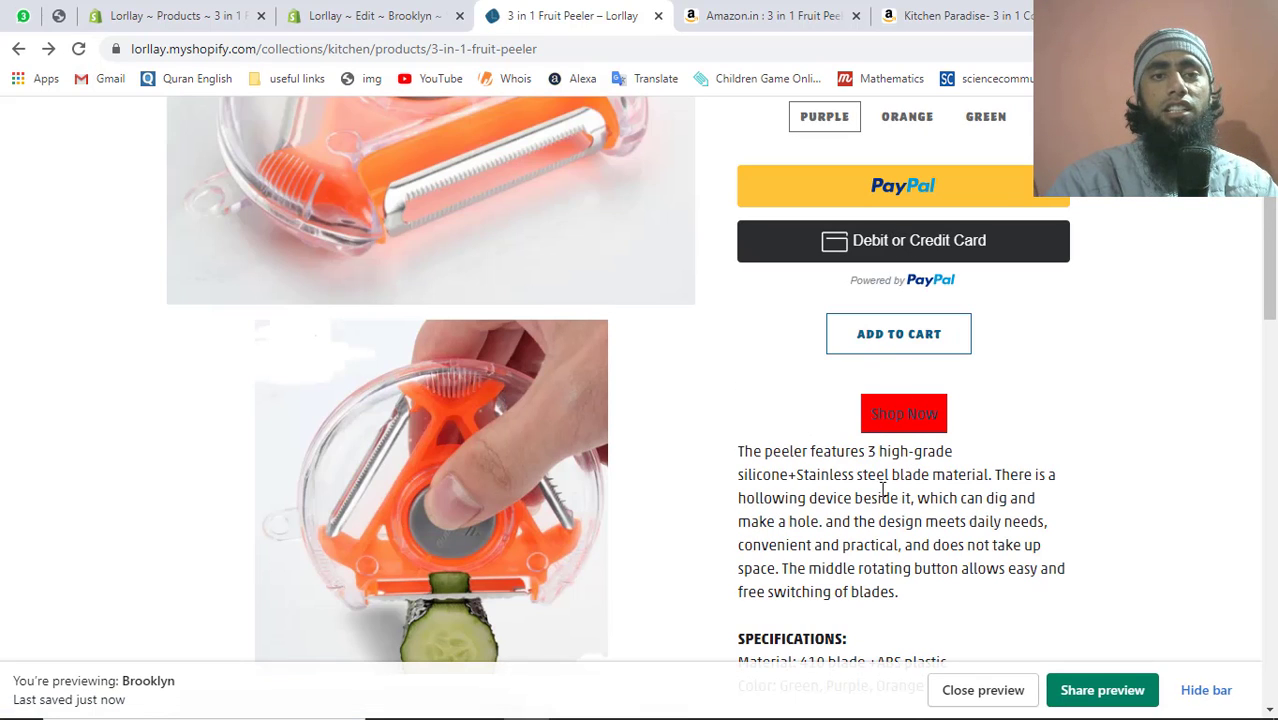
Step: Return to the theme code, add color: white; after the padding in the .affiliate-link a rule, and save the file
click(350, 12)
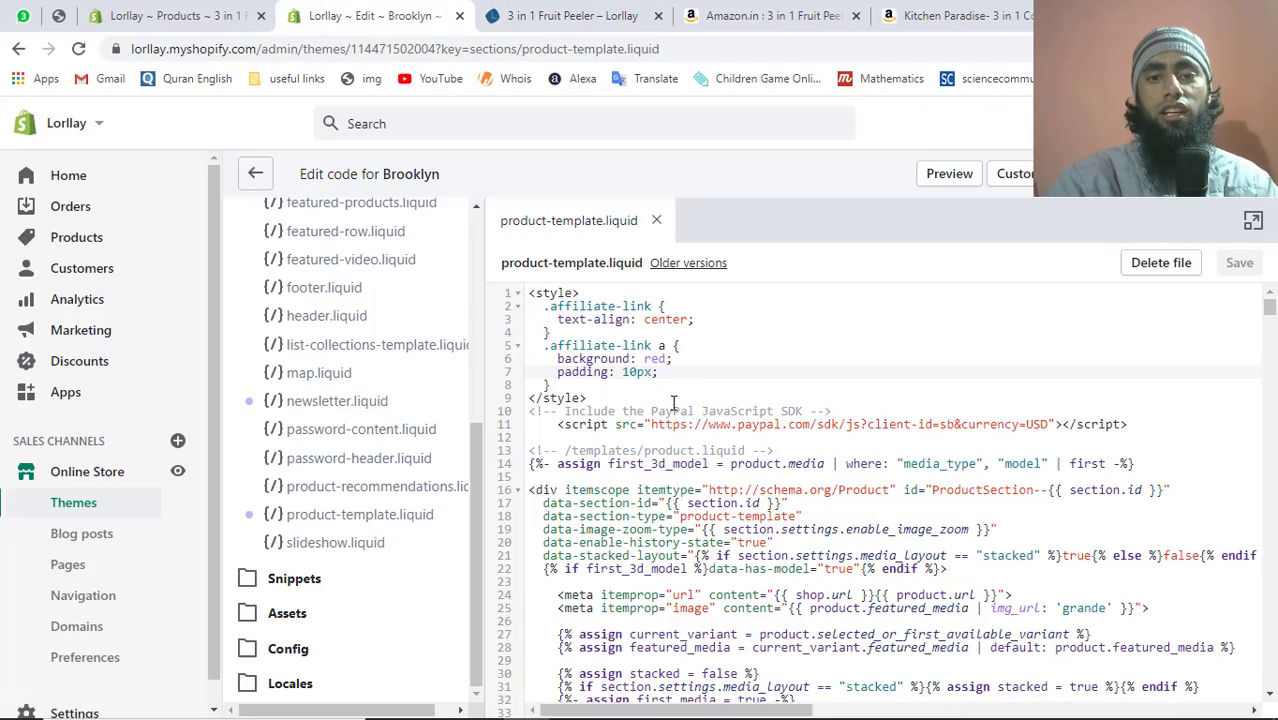
click(668, 371)
key(Return)
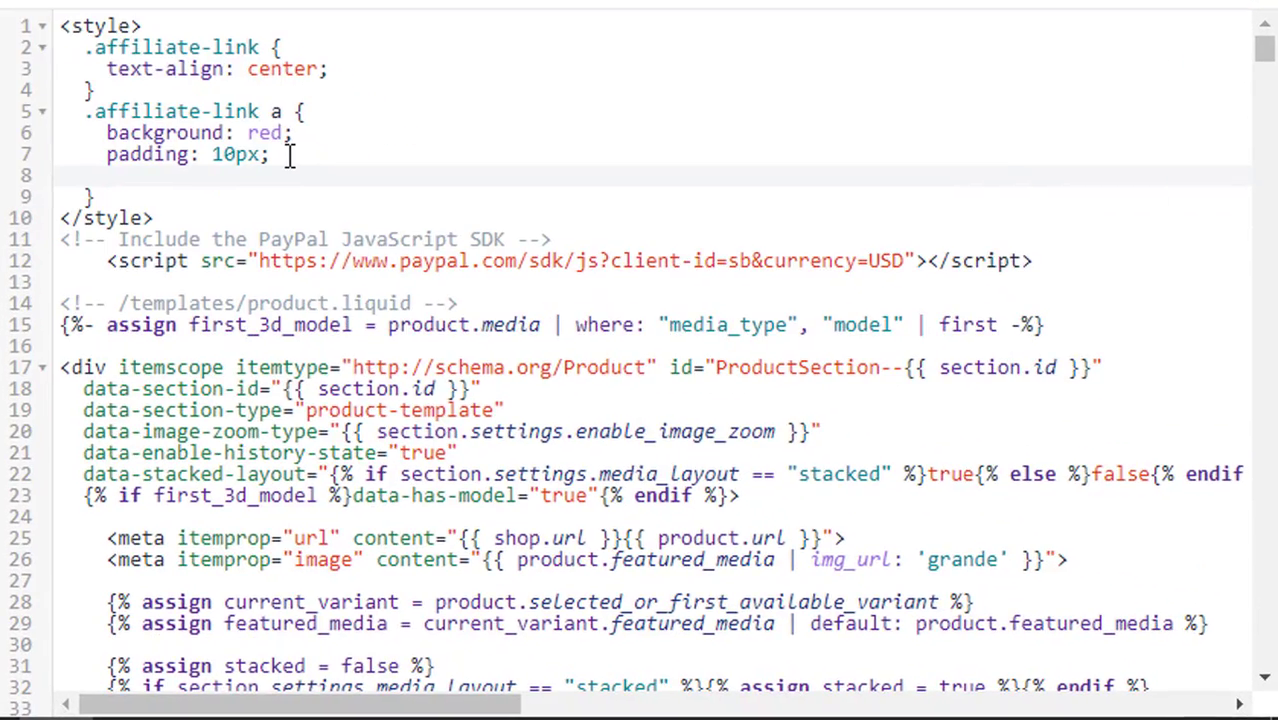
text(color: white;)
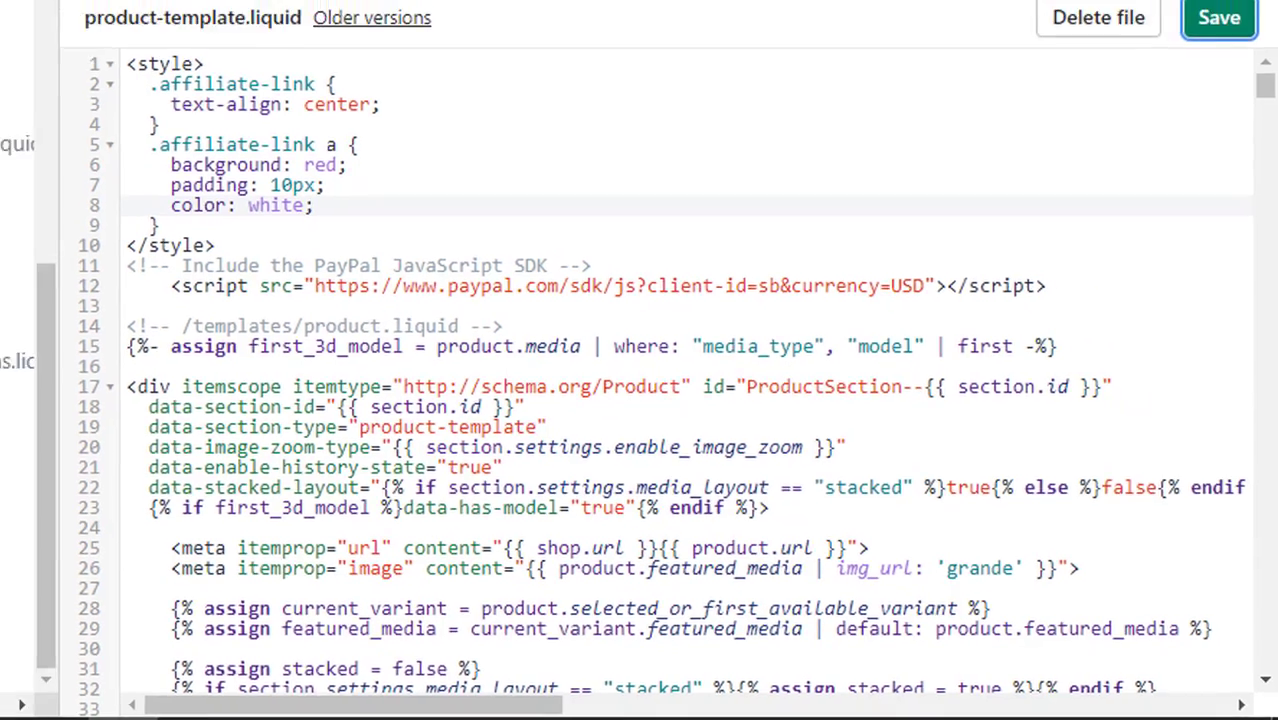
click(1215, 1)
Step: Reload the 3 in 1 Fruit Peeler storefront page and examine the styled Shop Now link below the cart button
click(565, 15)
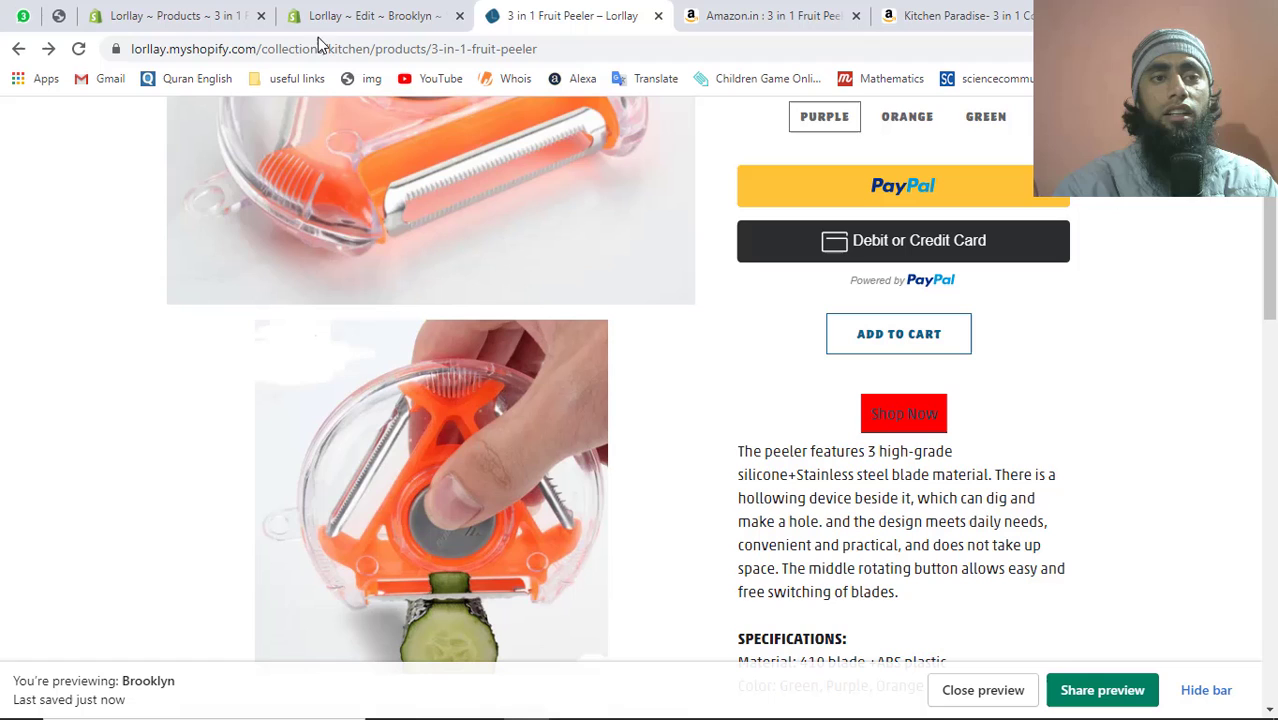
click(79, 49)
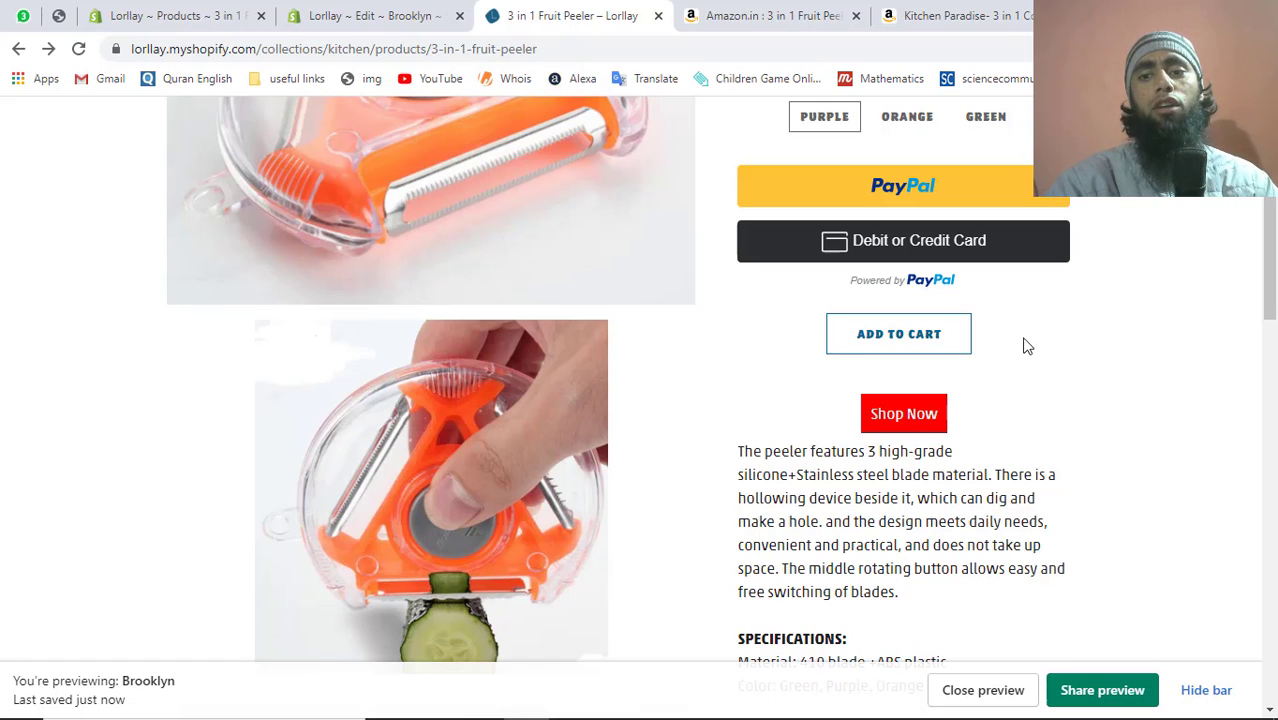
scroll(1014, 346, up, 2)
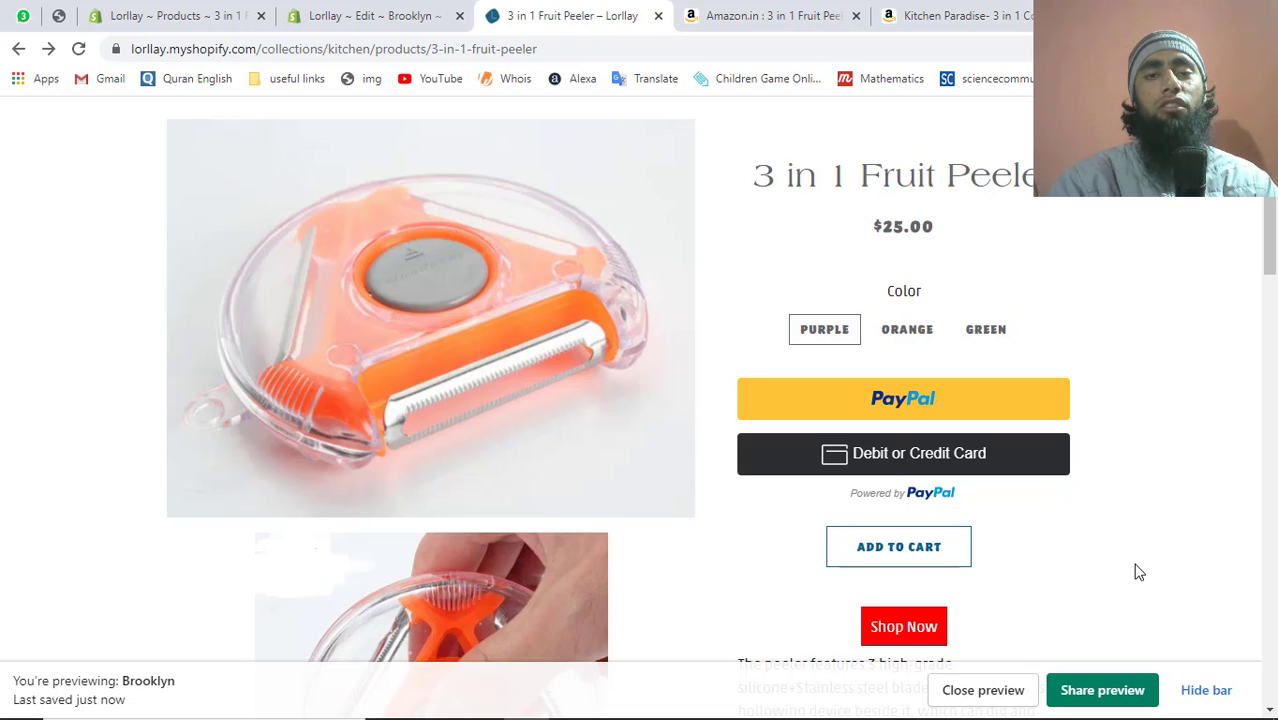
scroll(1138, 572, down, 2)
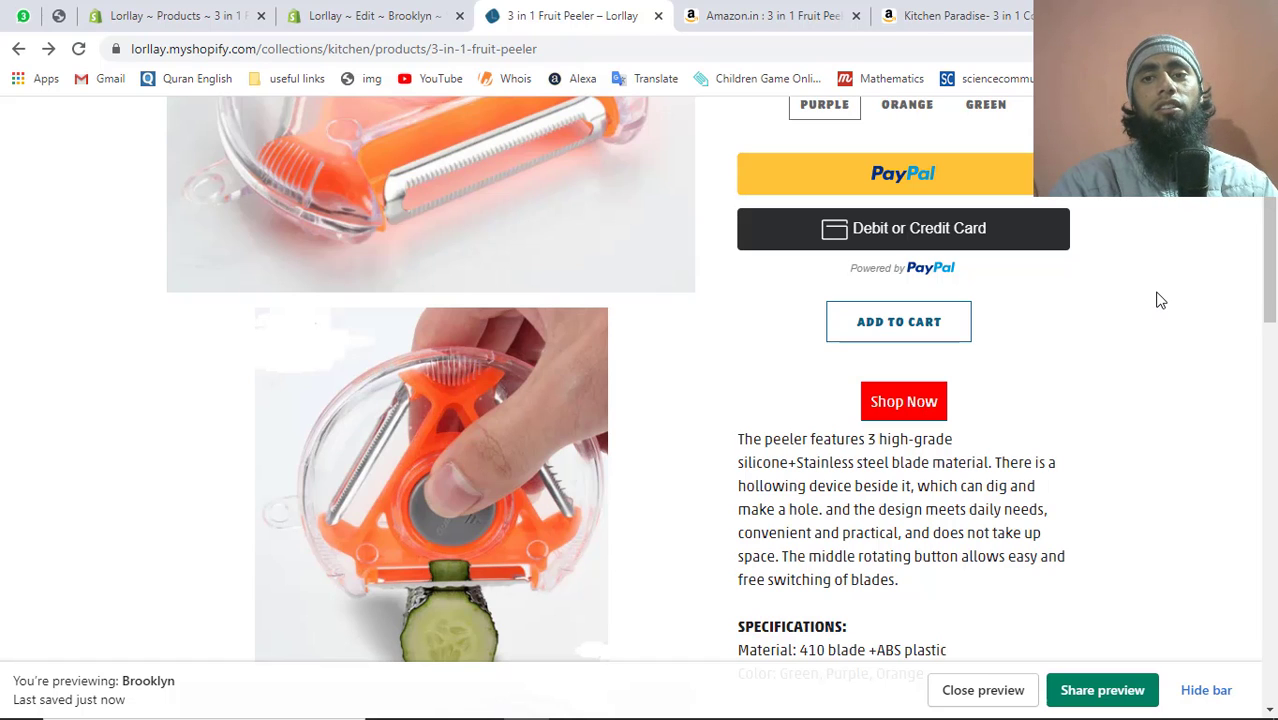
Step: Close the text link pop-up on the Amazon.in peeler page and open the Amazon Associates home page from SiteStripe
click(926, 17)
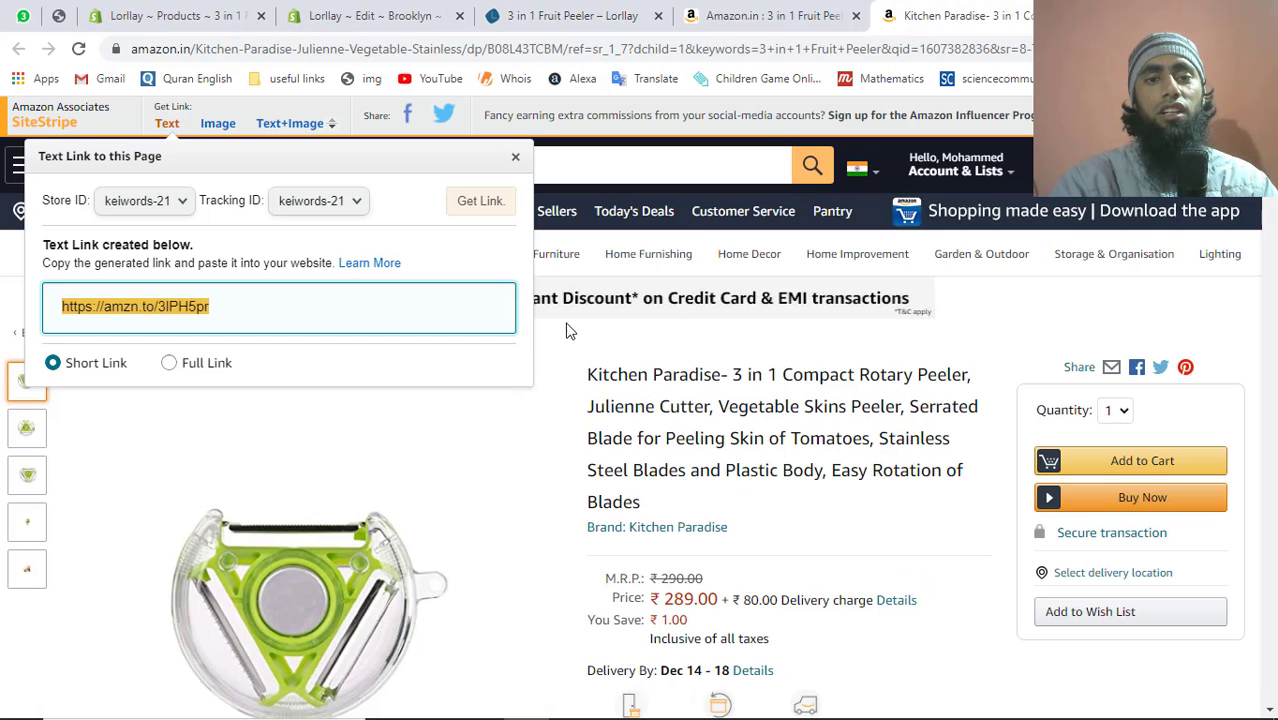
click(548, 348)
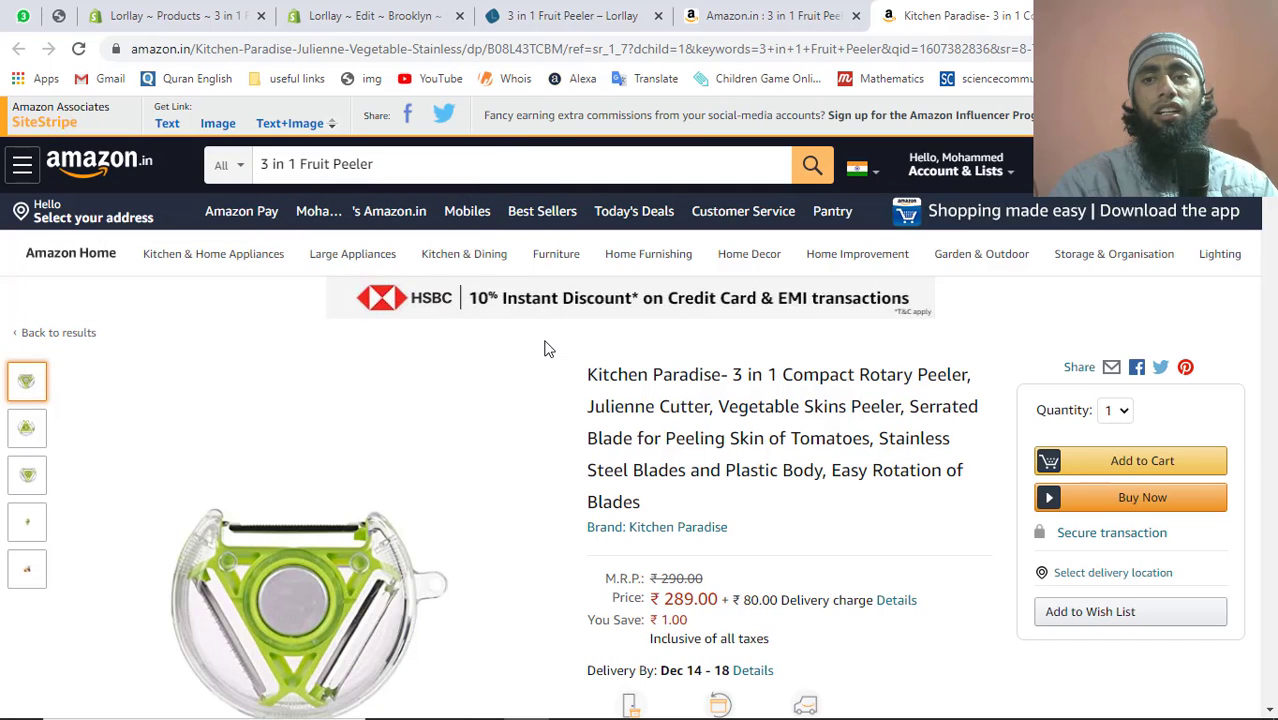
click(45, 124)
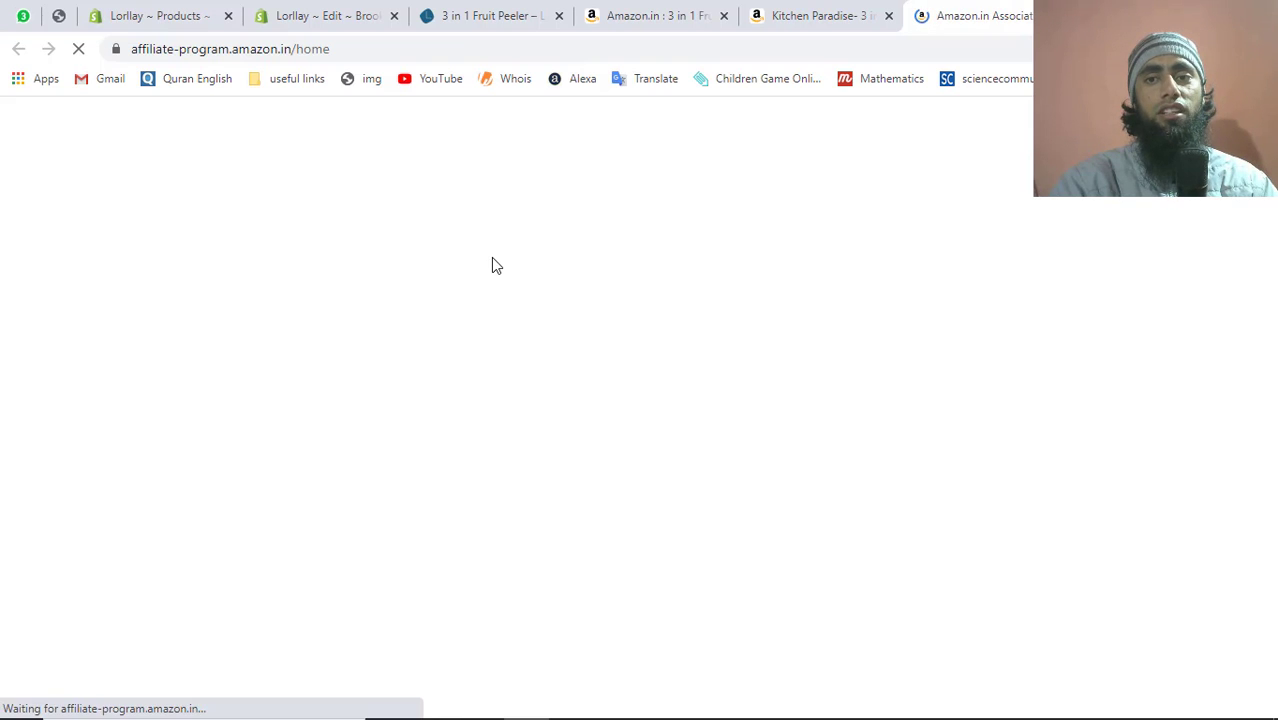
Step: Examine the earnings overview, monthly summary and recommended products on the Amazon Associates home page
scroll(670, 393, down, 5)
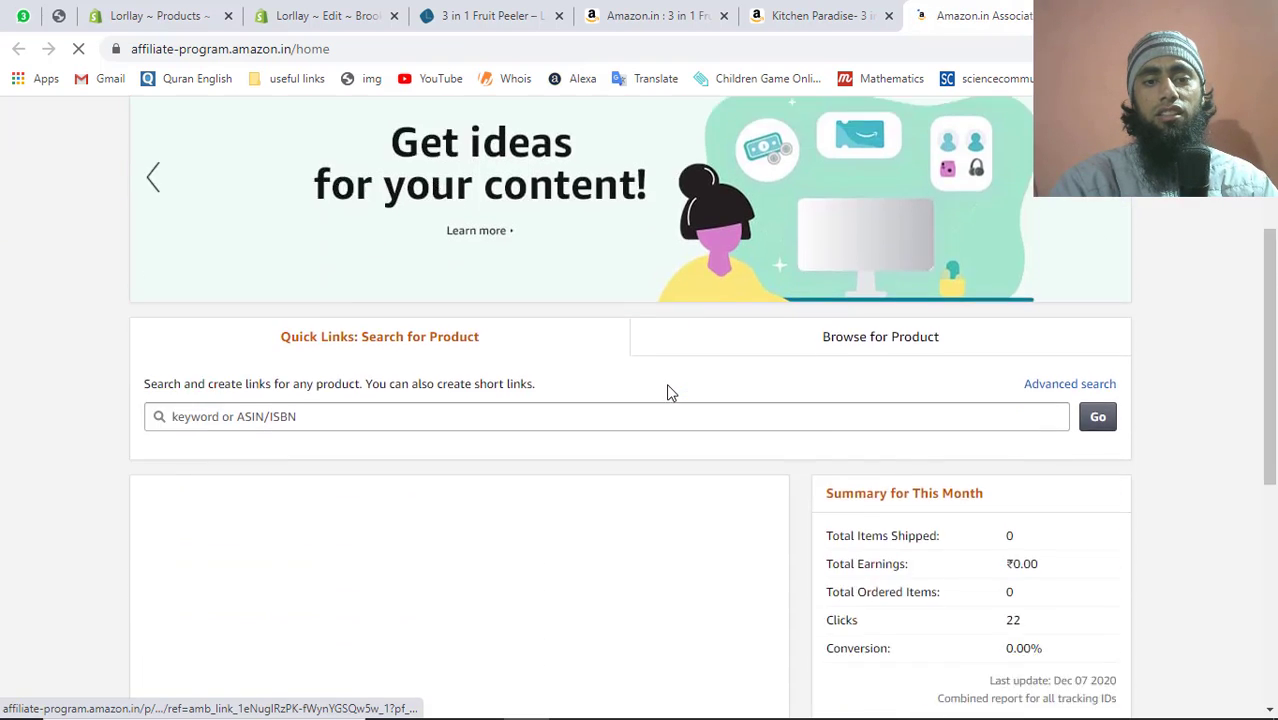
scroll(670, 393, down, 2)
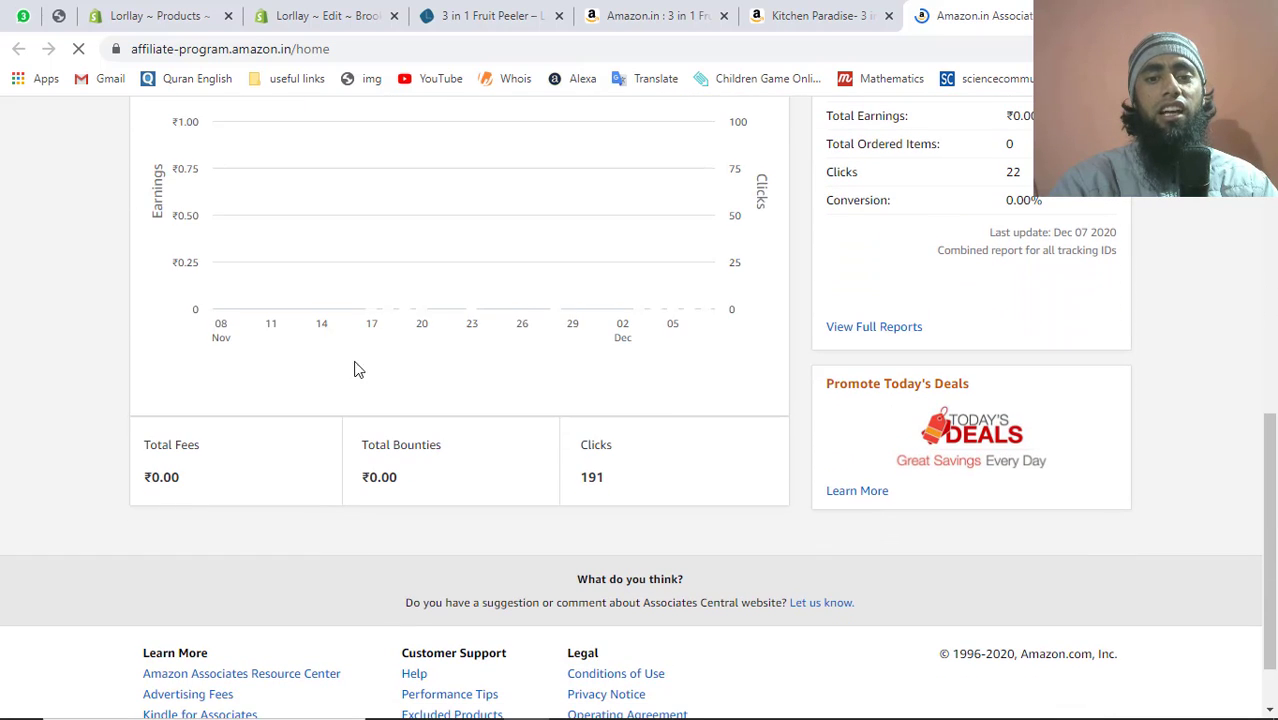
scroll(600, 401, up, 2)
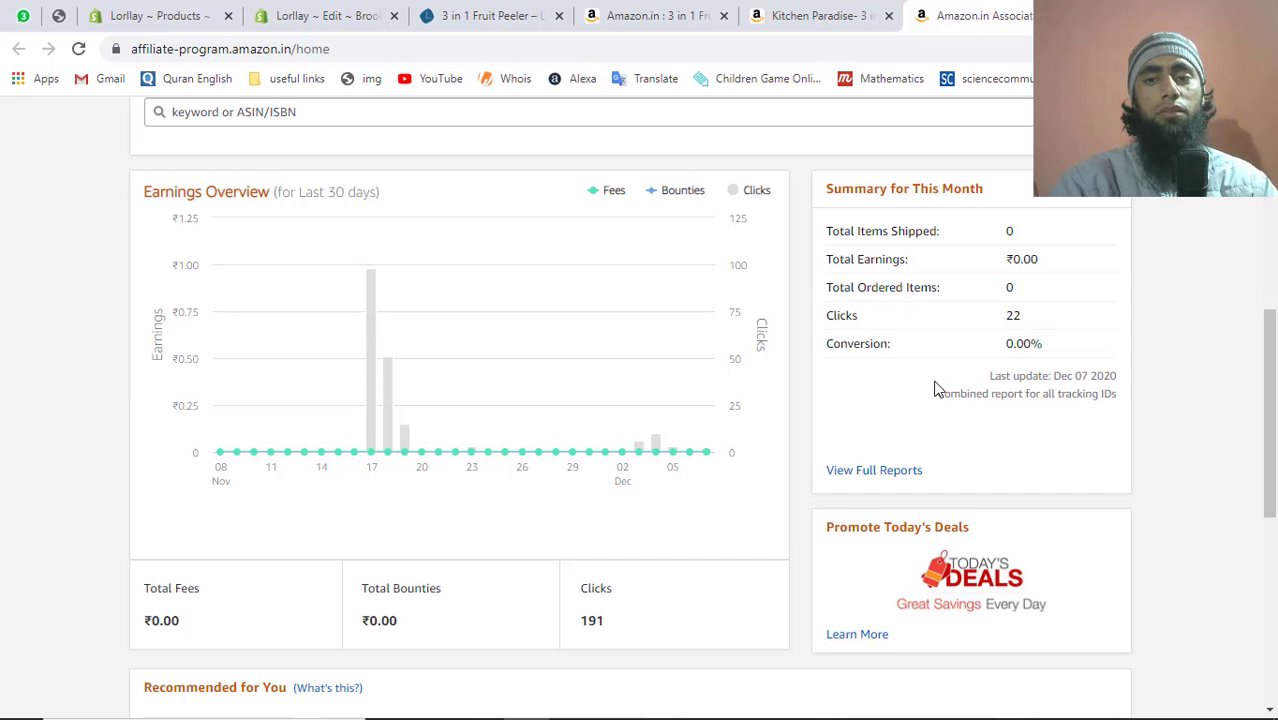
scroll(935, 388, down, 5)
scroll(933, 388, up, 2)
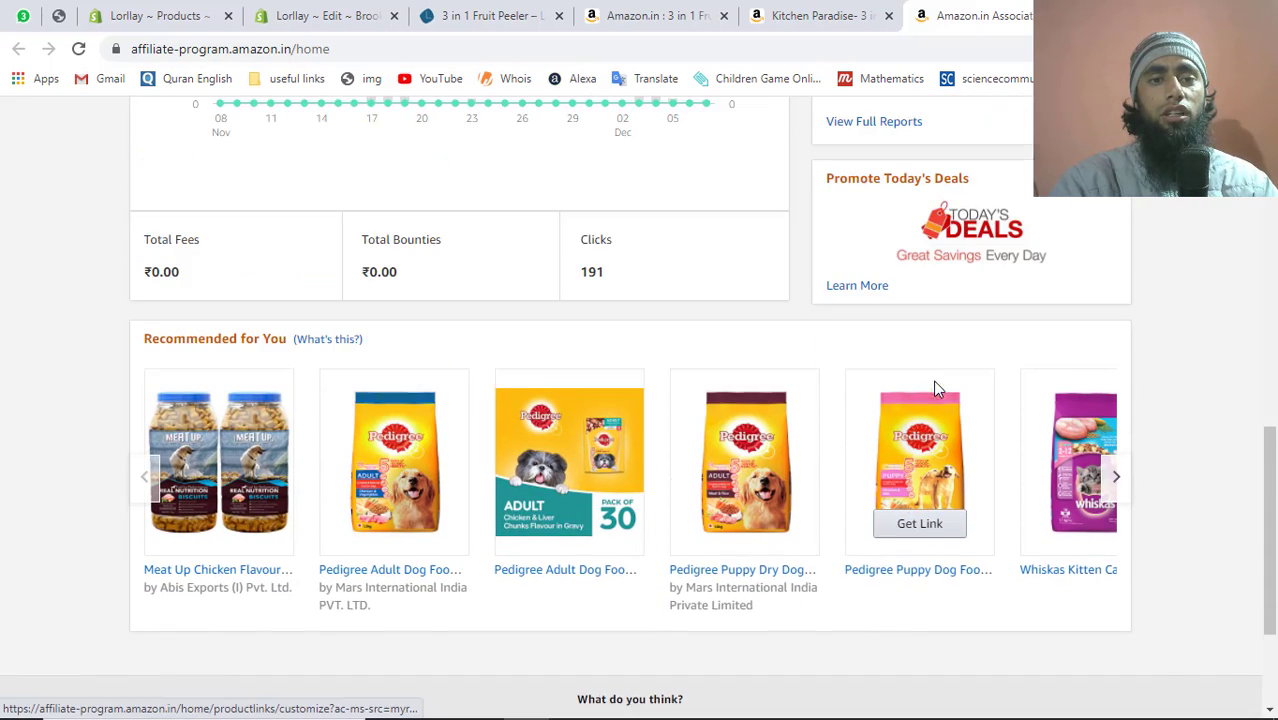
scroll(879, 365, down, 3)
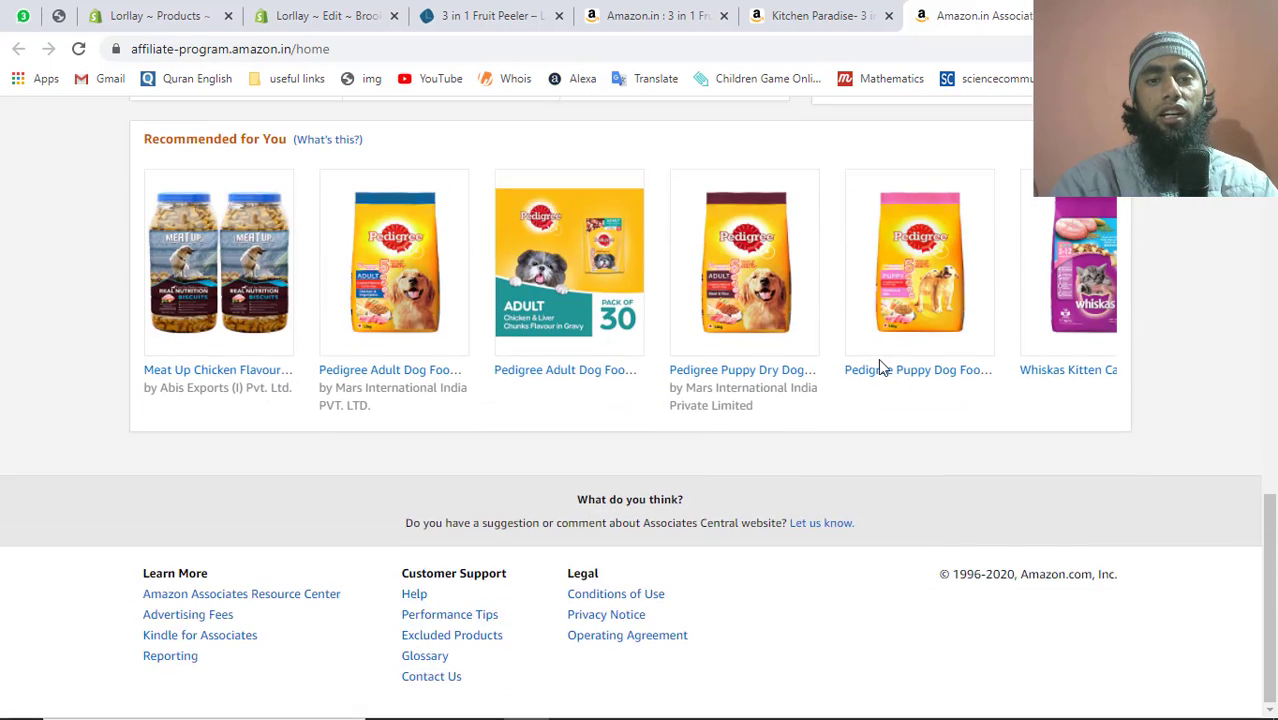
scroll(879, 365, up, 10)
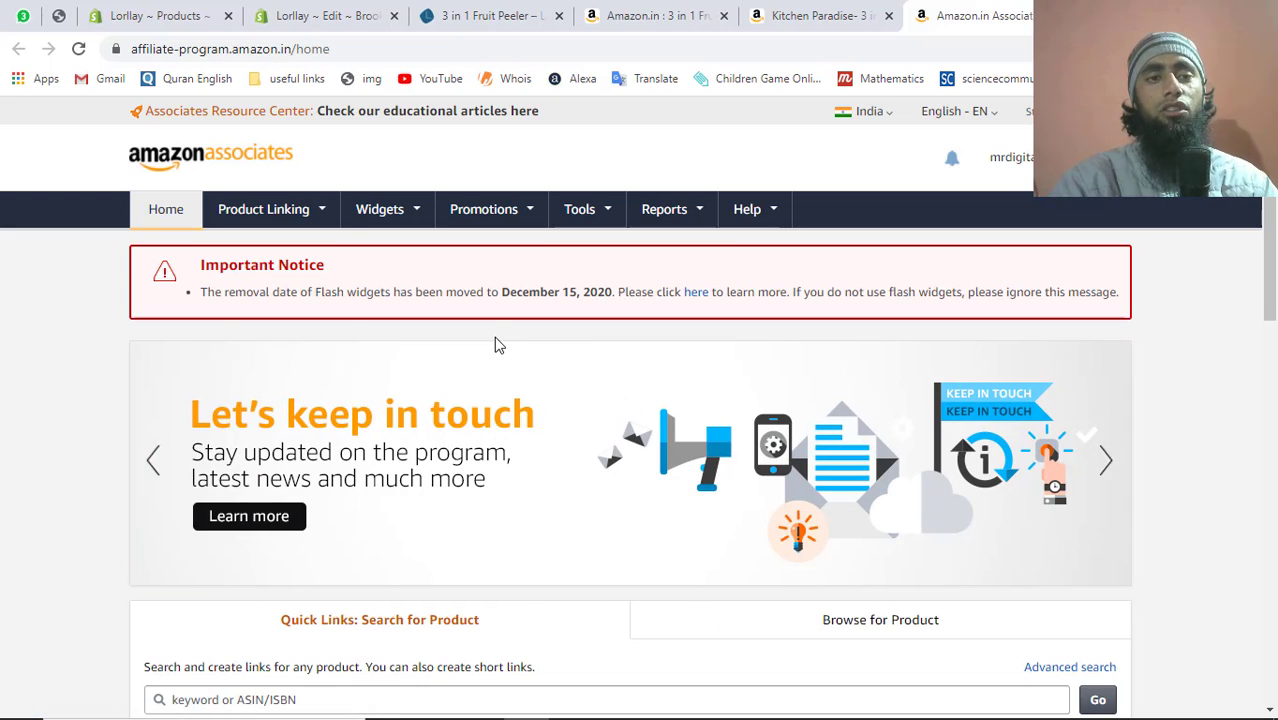
Step: Return to the Kitchen Paradise peeler page on Amazon.in and look through its offers and related products
click(777, 12)
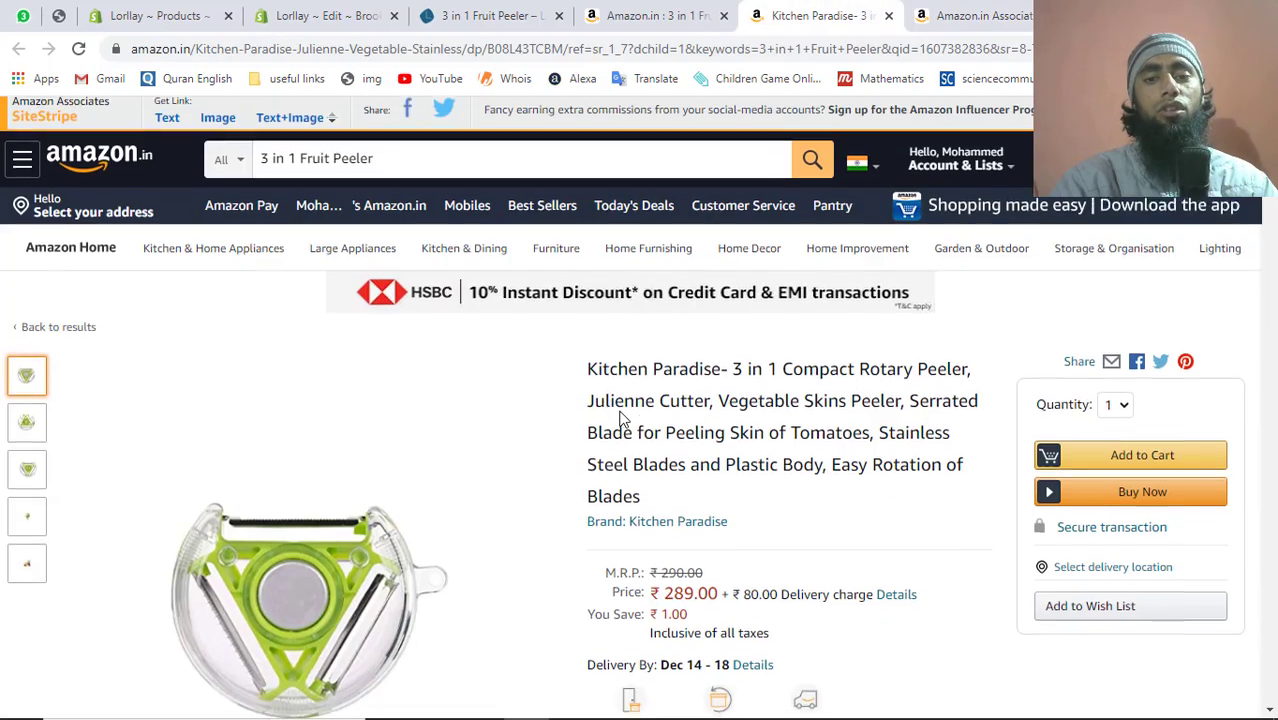
scroll(620, 418, down, 15)
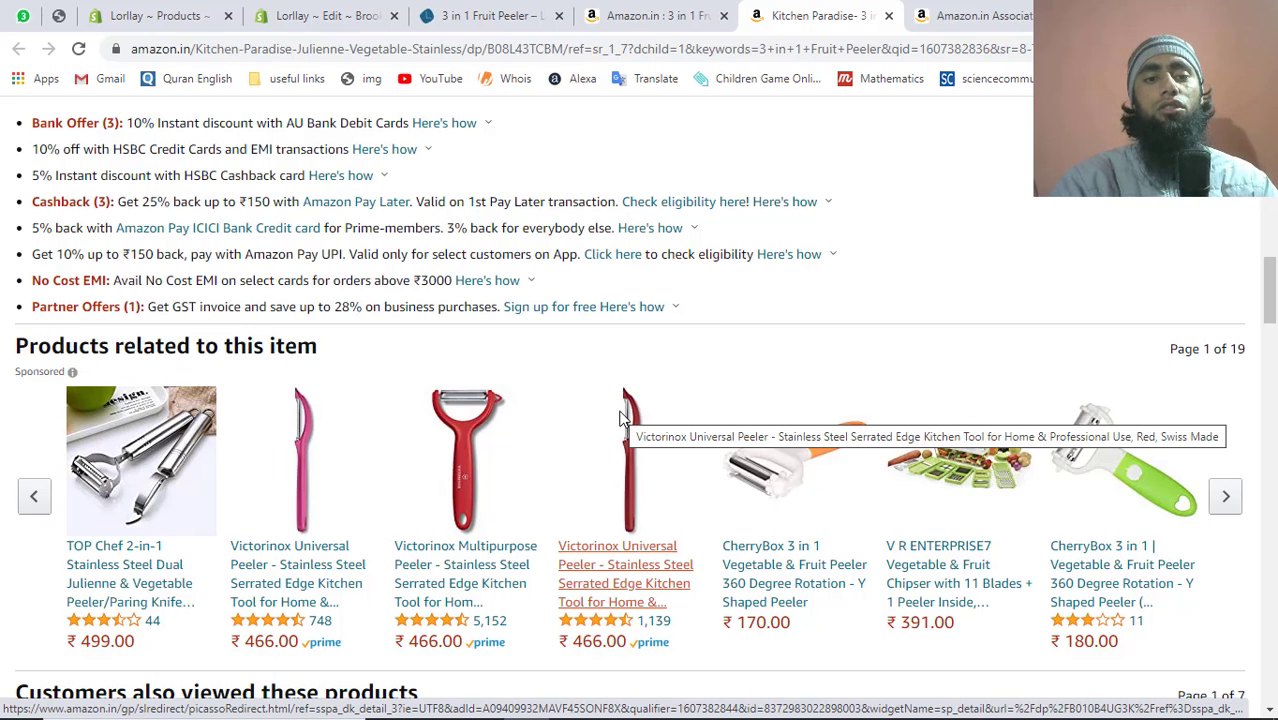
scroll(997, 245, up, 15)
mouse_move(999, 252)
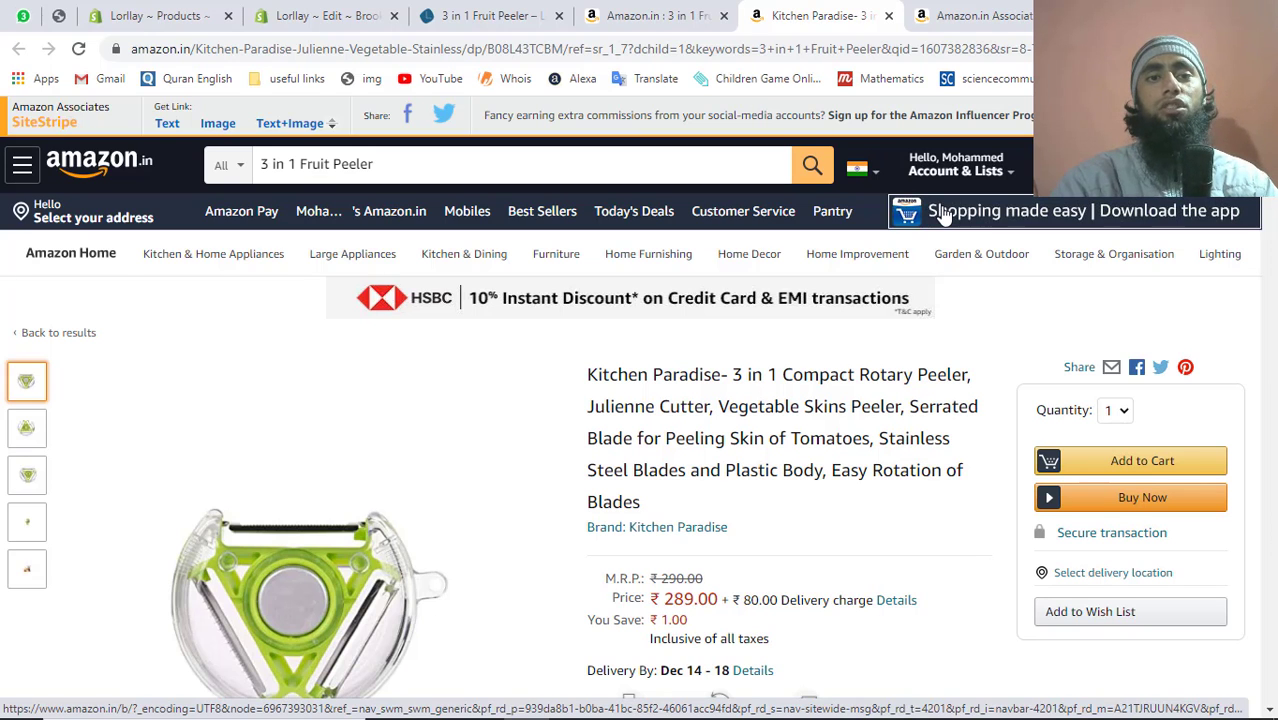
Step: Return to the 3 in 1 Fruit Peeler product editor in Shopify and review the affiliate-link div and its Amazon URL in the description HTML
click(292, 12)
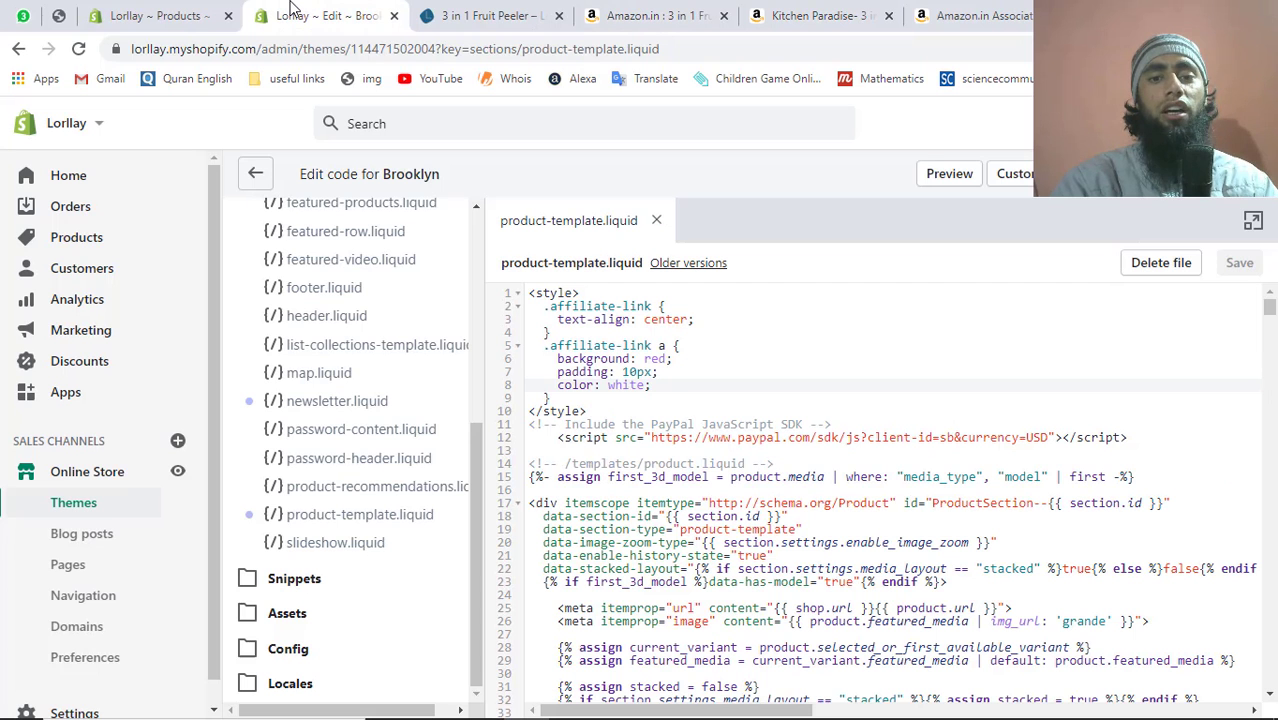
click(188, 13)
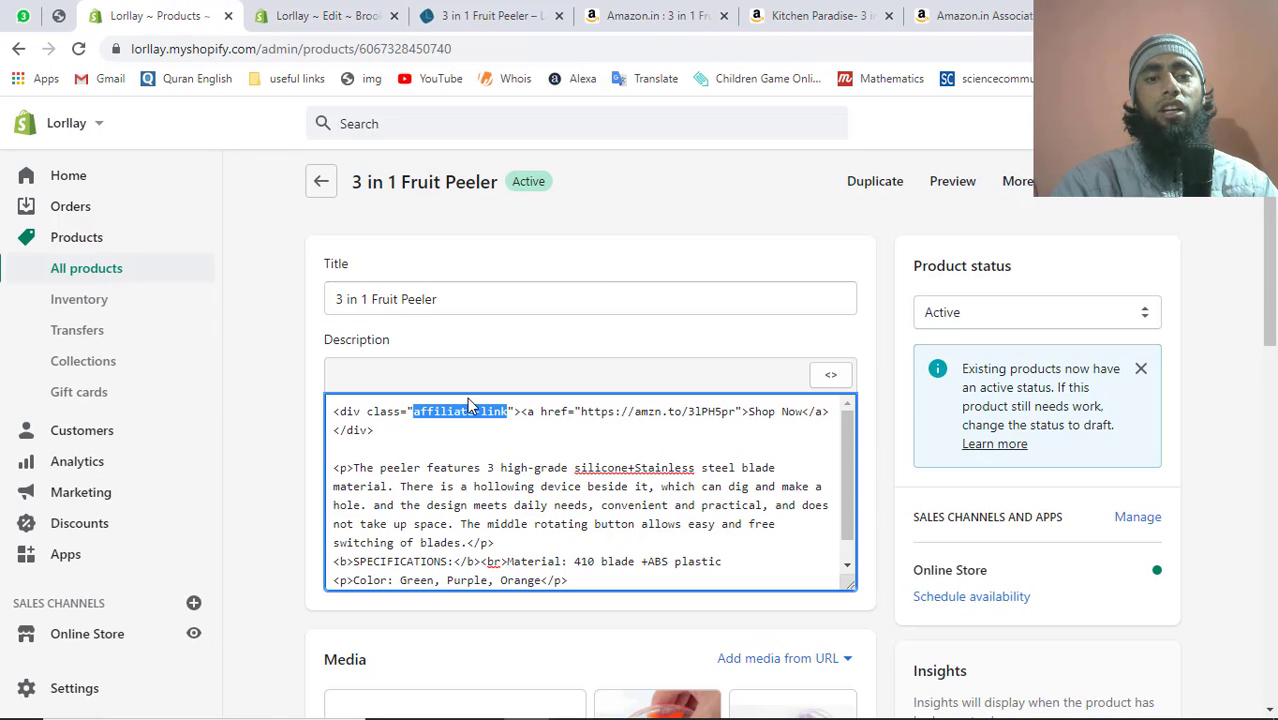
click(530, 420)
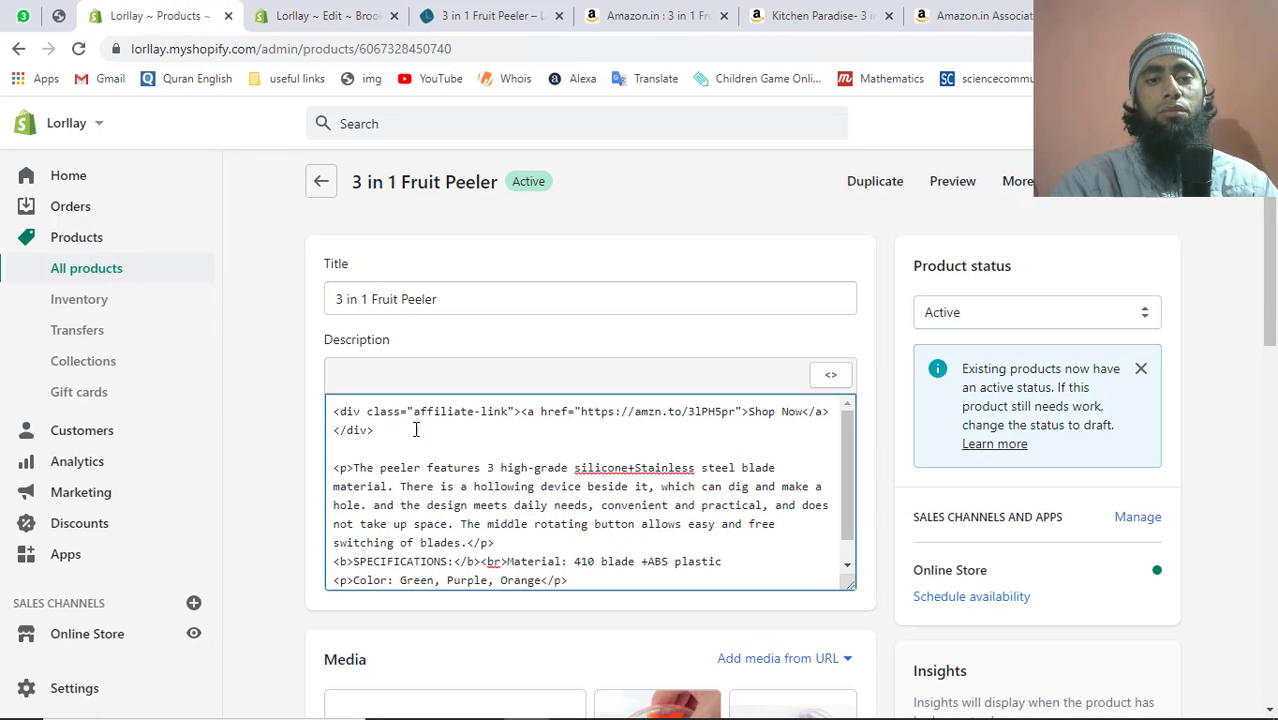
drag(380, 430, 331, 411)
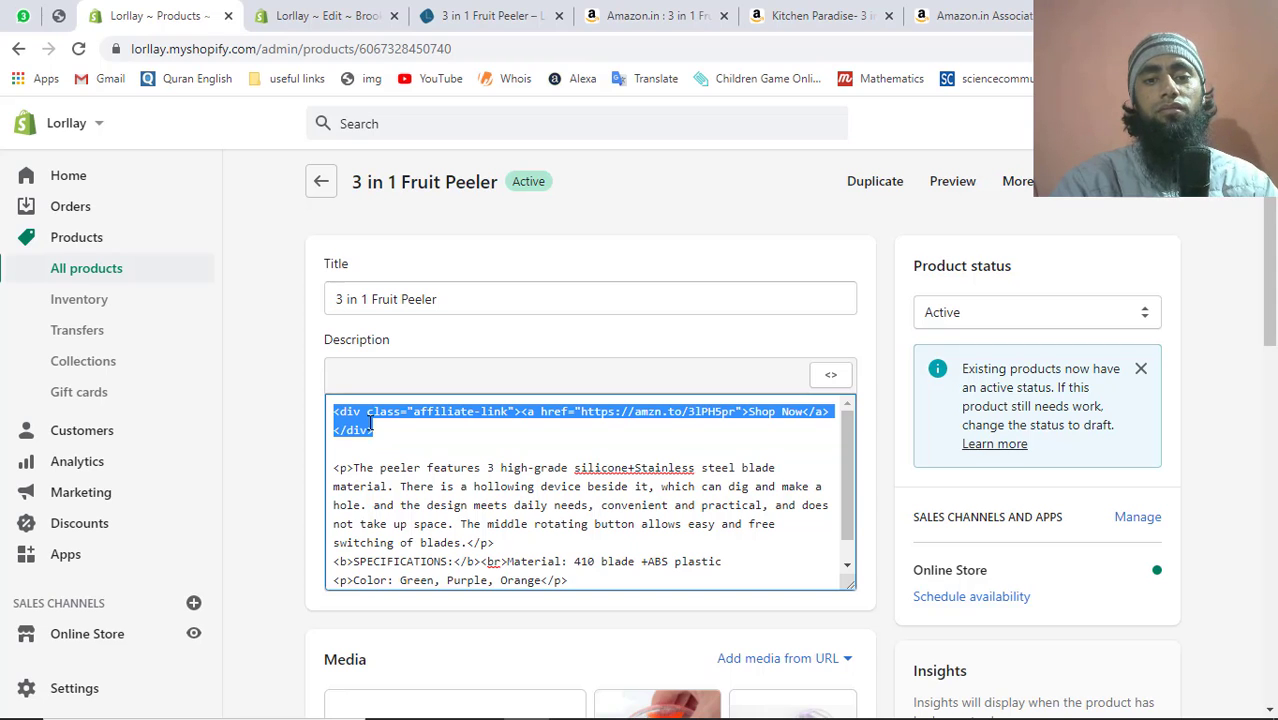
click(583, 417)
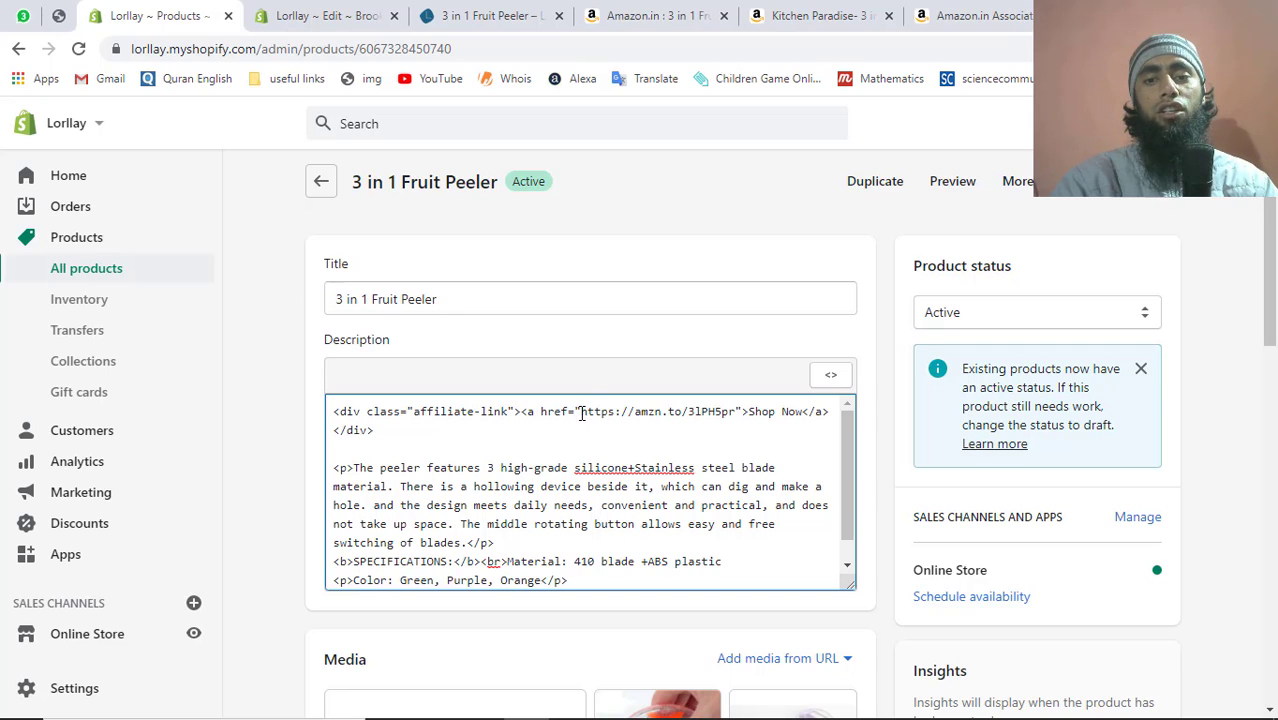
drag(581, 413, 737, 411)
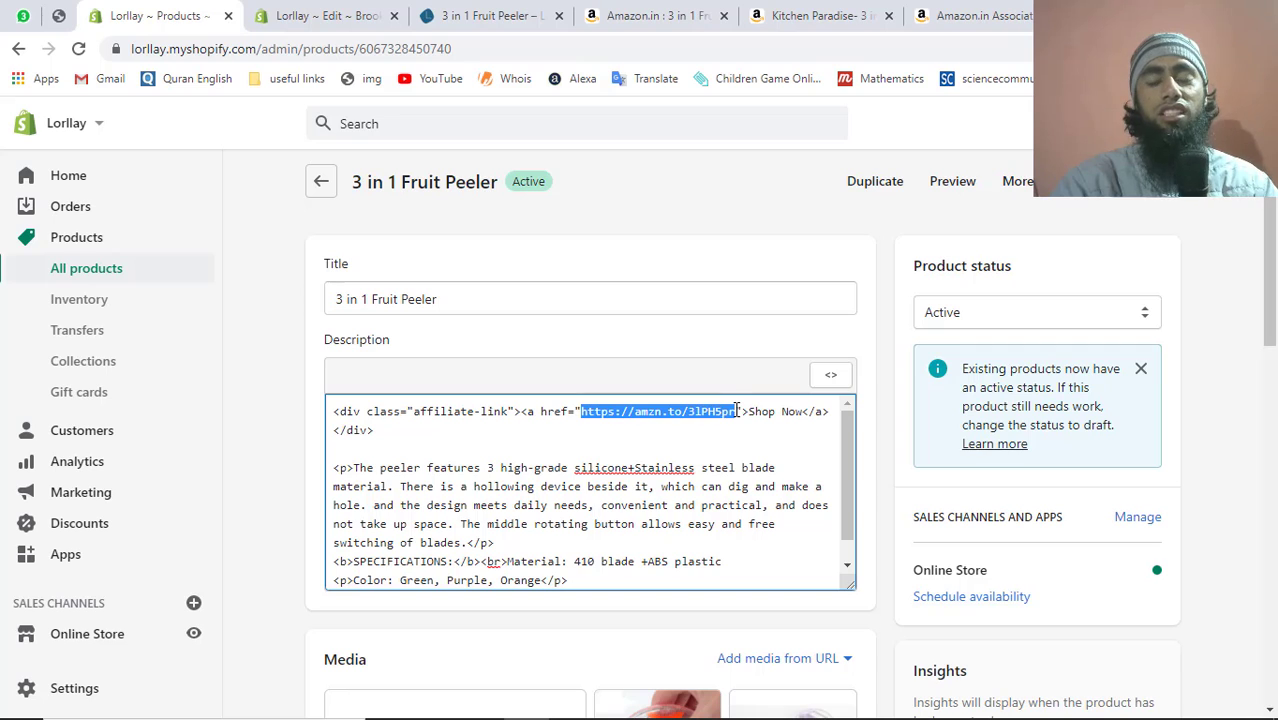
click(633, 428)
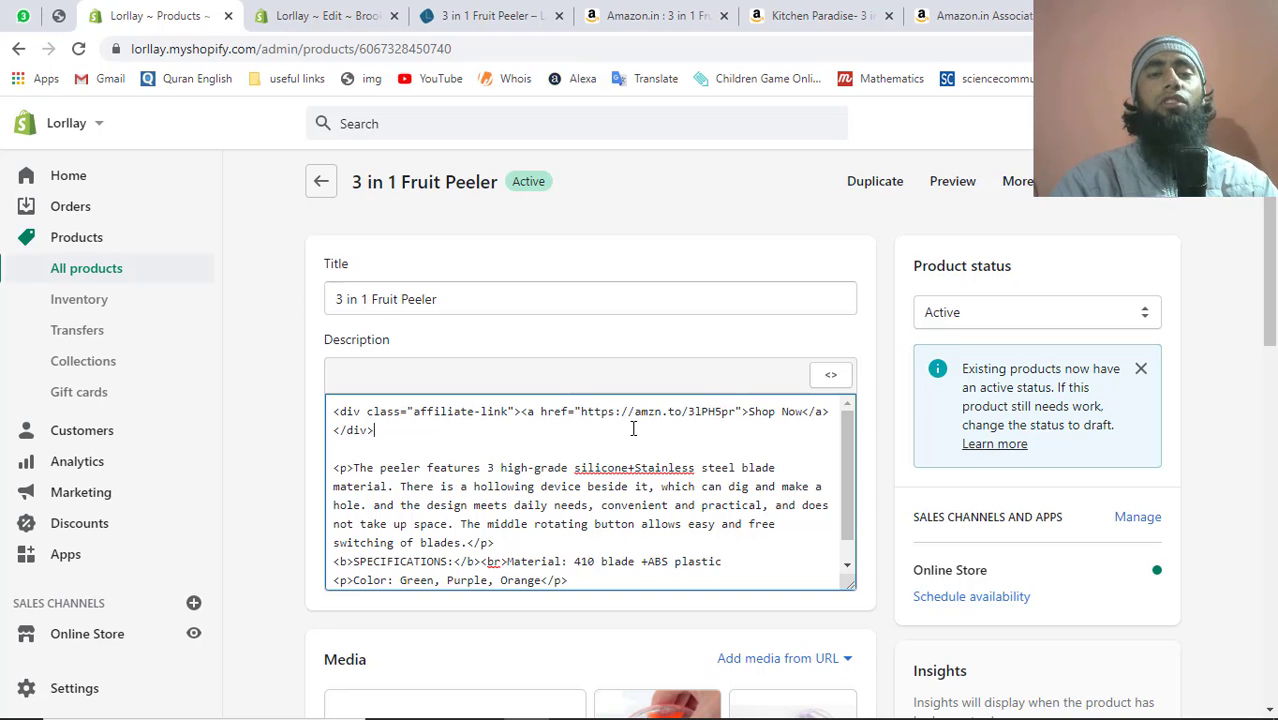